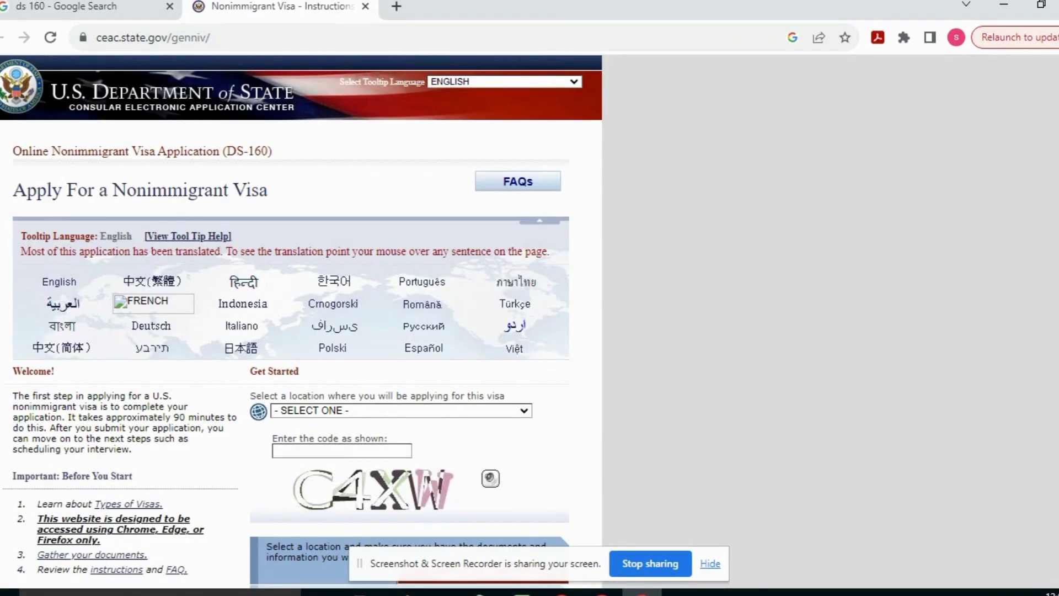
Choose PAKISTAN, ISLAMABAD as the application location, letting the start page reload
scroll(640, 254, down, 4)
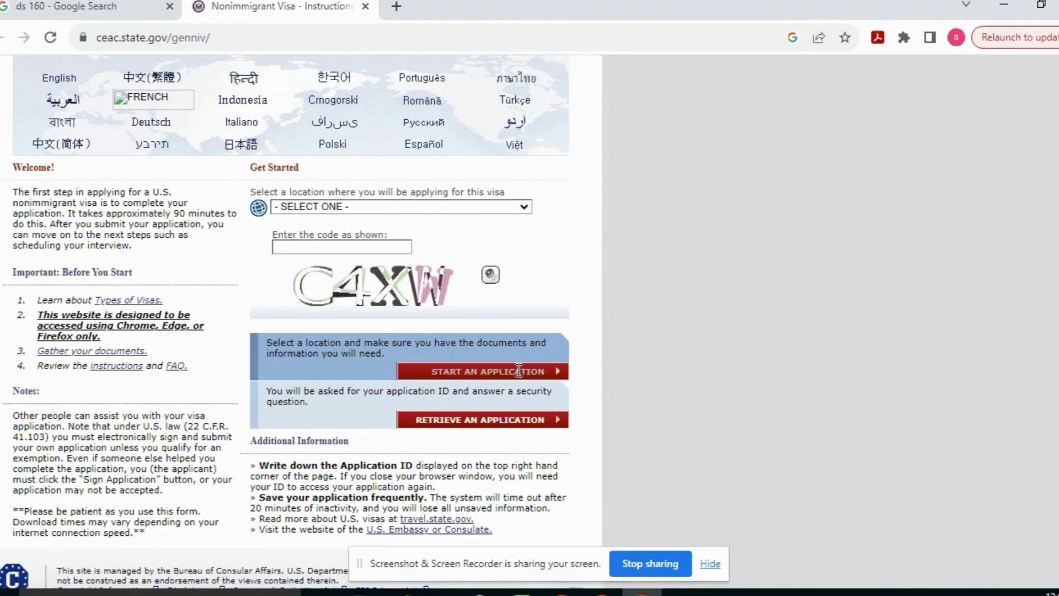
click(494, 206)
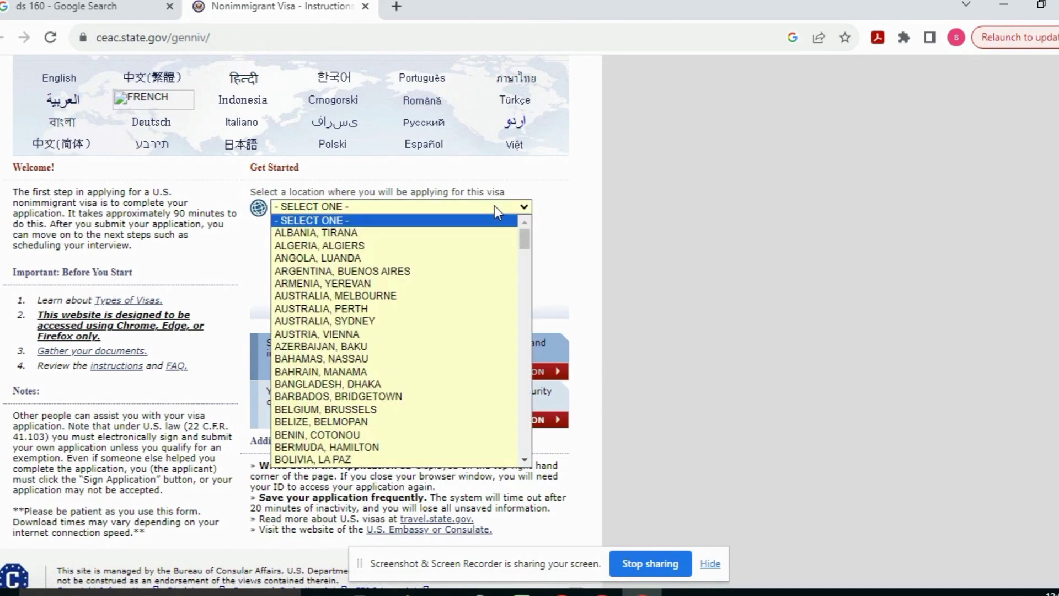
key(i)
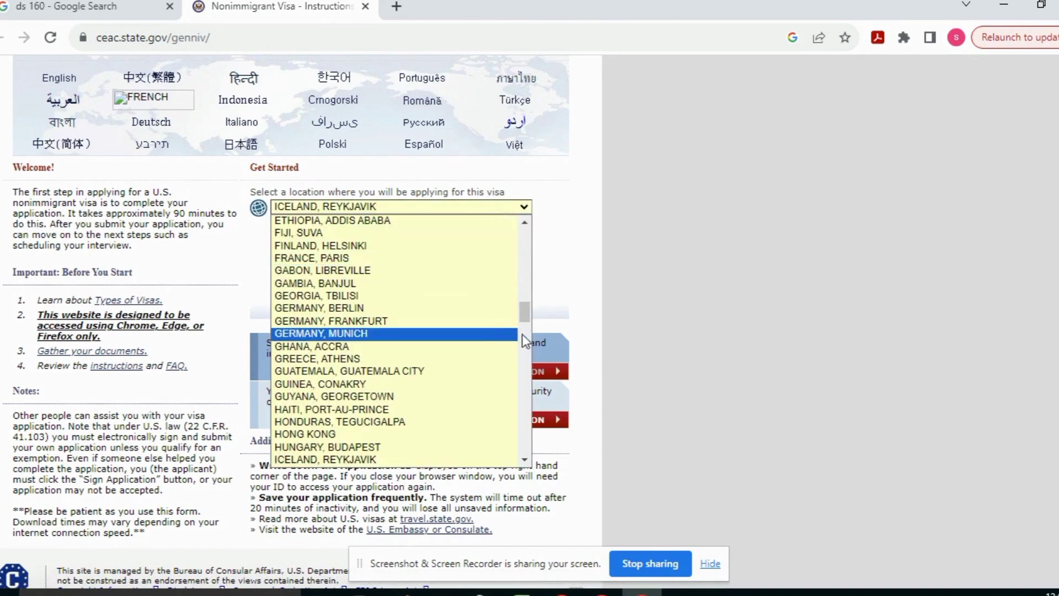
scroll(529, 312, down, 3)
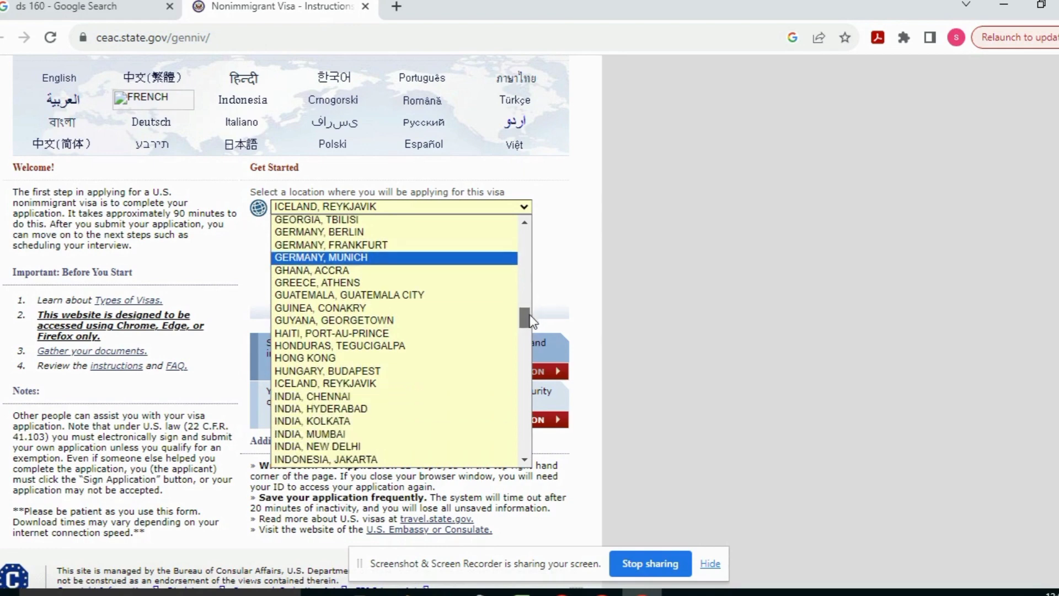
key(p)
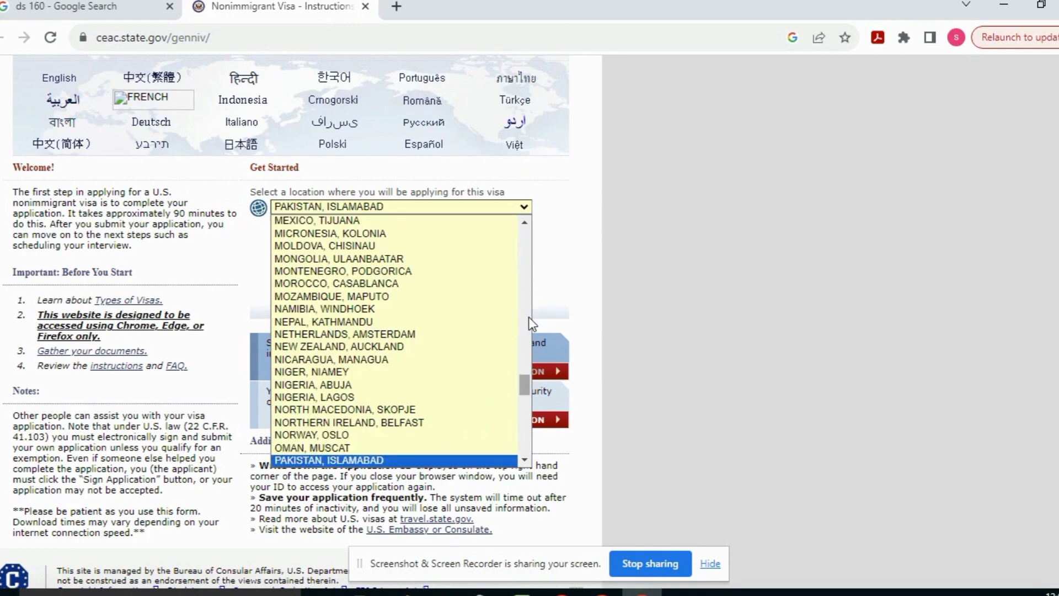
click(432, 460)
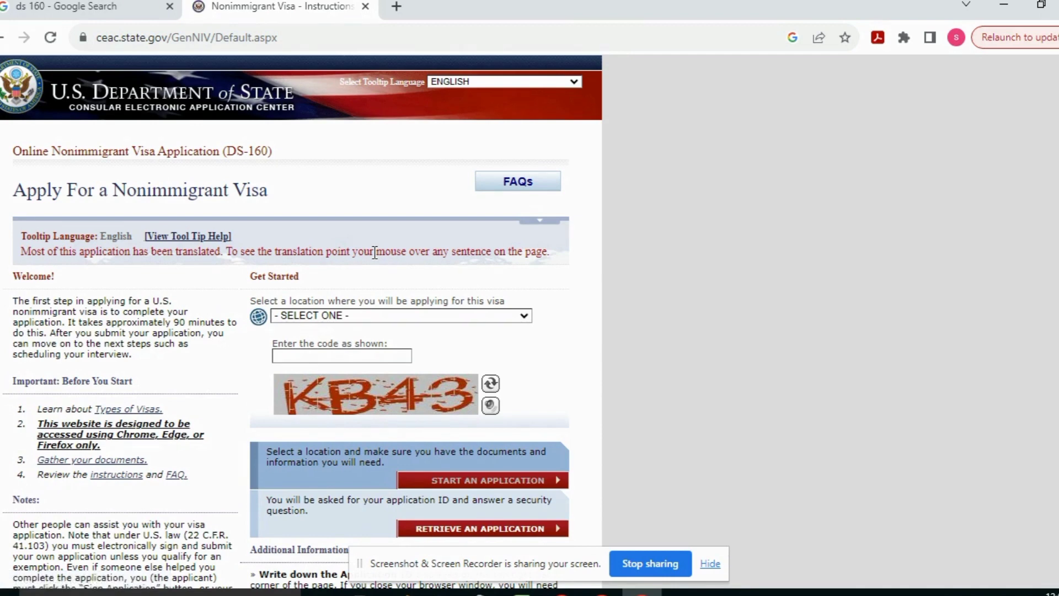
Enter the verification code, reselect PAKISTAN, ISLAMABAD, and start a new application
click(329, 354)
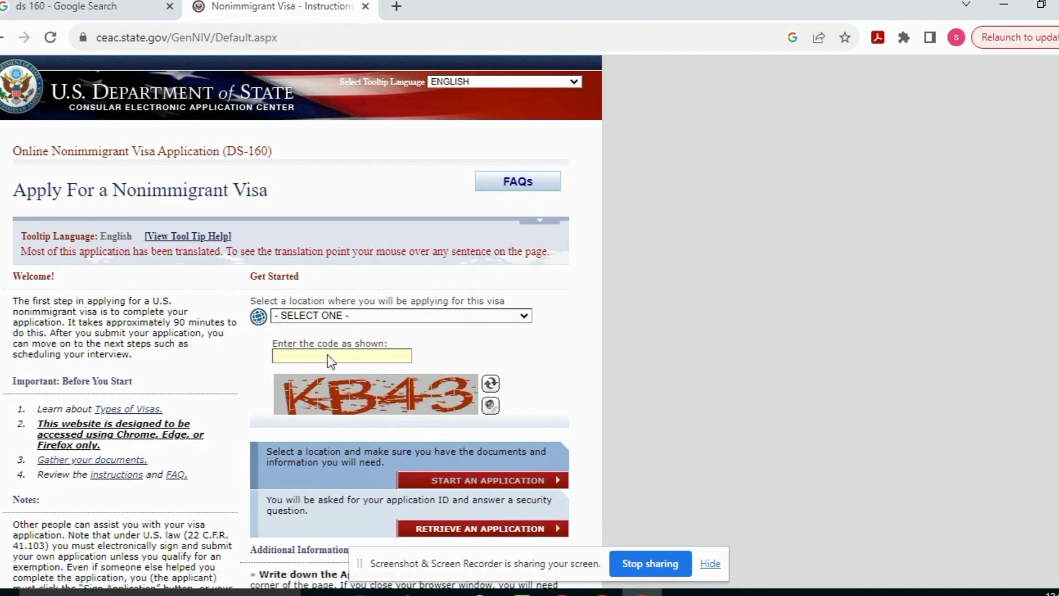
text(KB43)
click(501, 319)
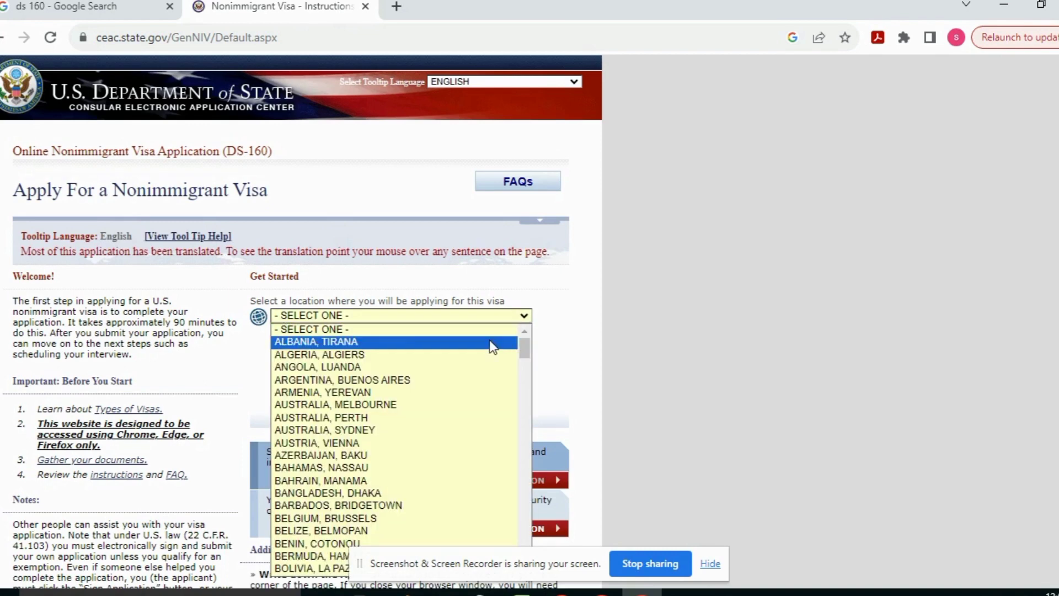
key(p)
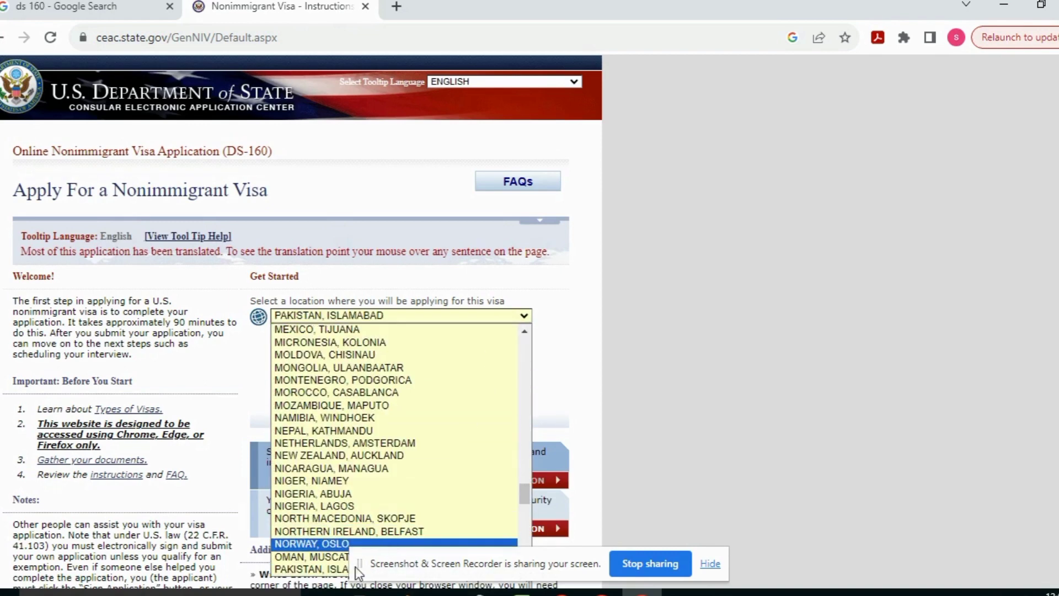
click(342, 569)
click(489, 488)
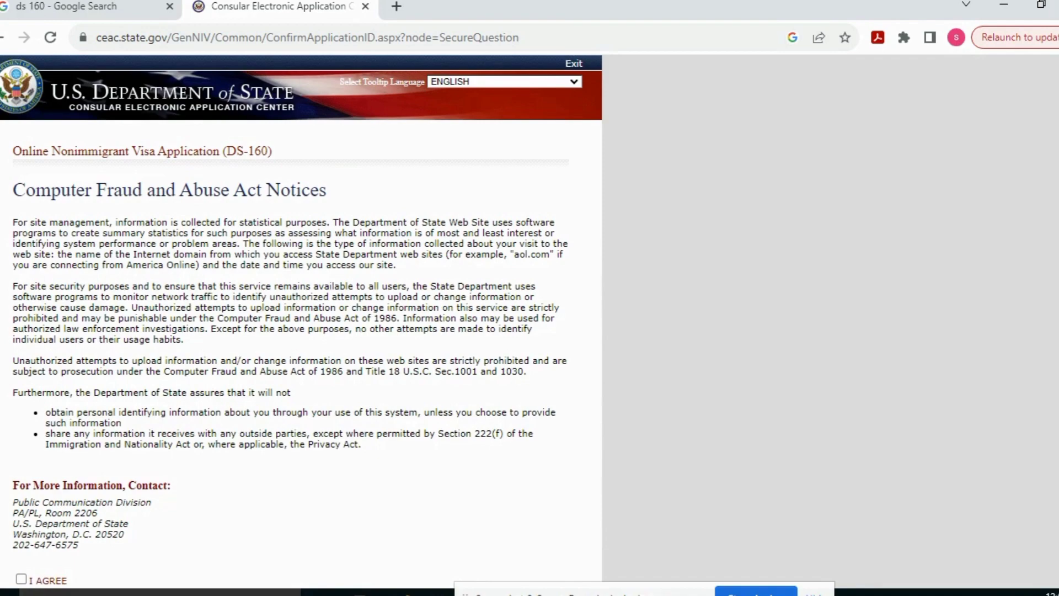
Agree to the notices and copy the Application ID into Sticky Notes
scroll(144, 266, down, 6)
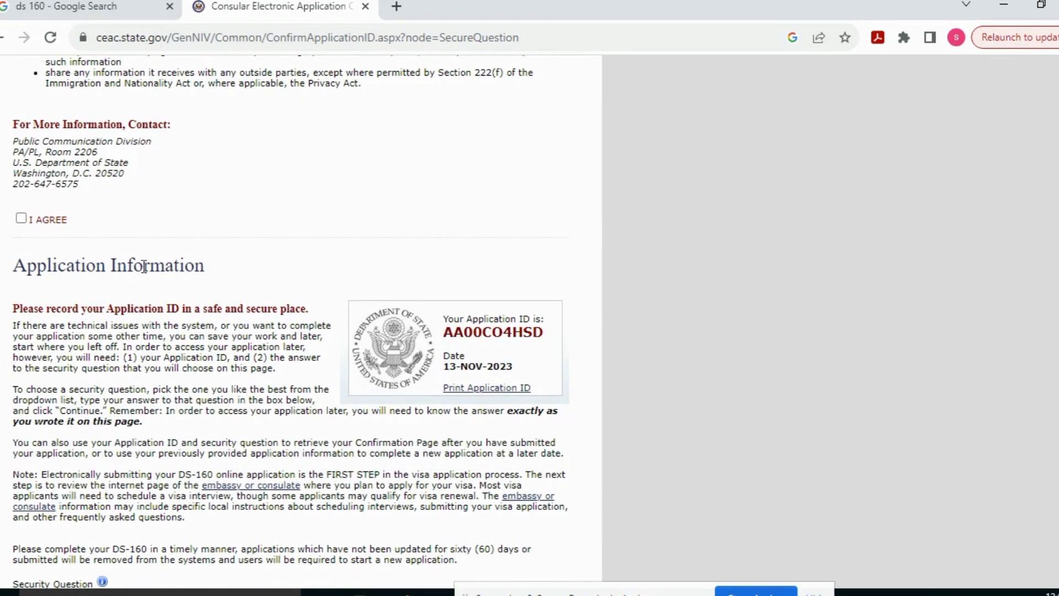
click(23, 218)
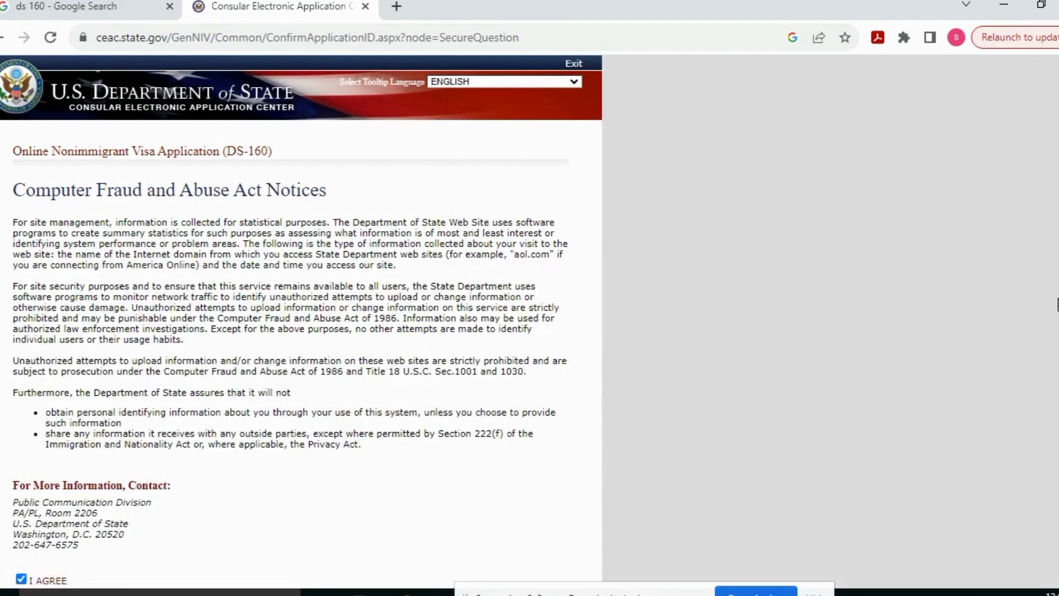
scroll(301, 320, down, 7)
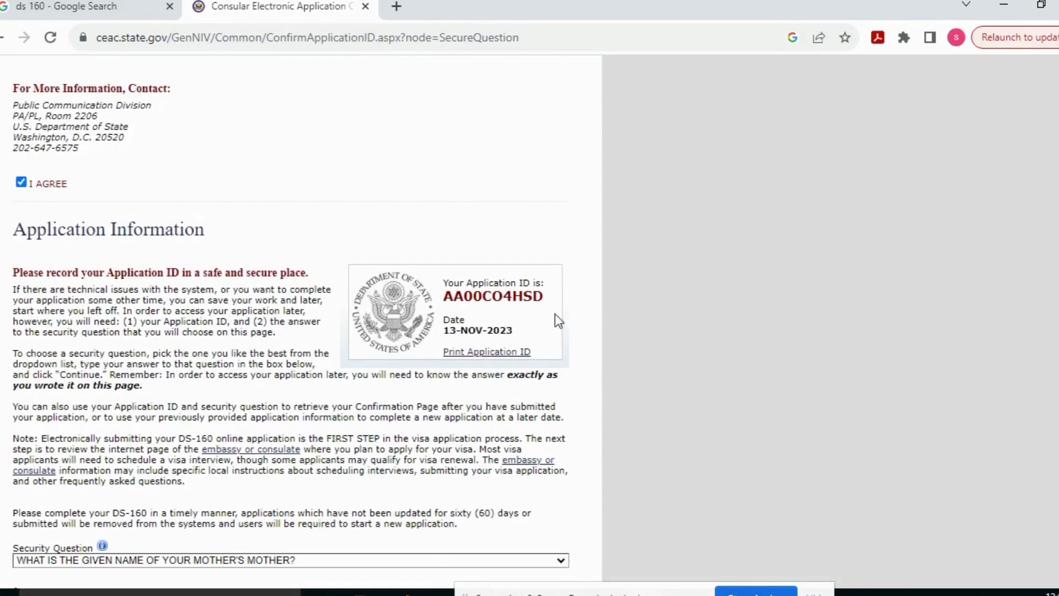
drag(546, 296, 445, 298)
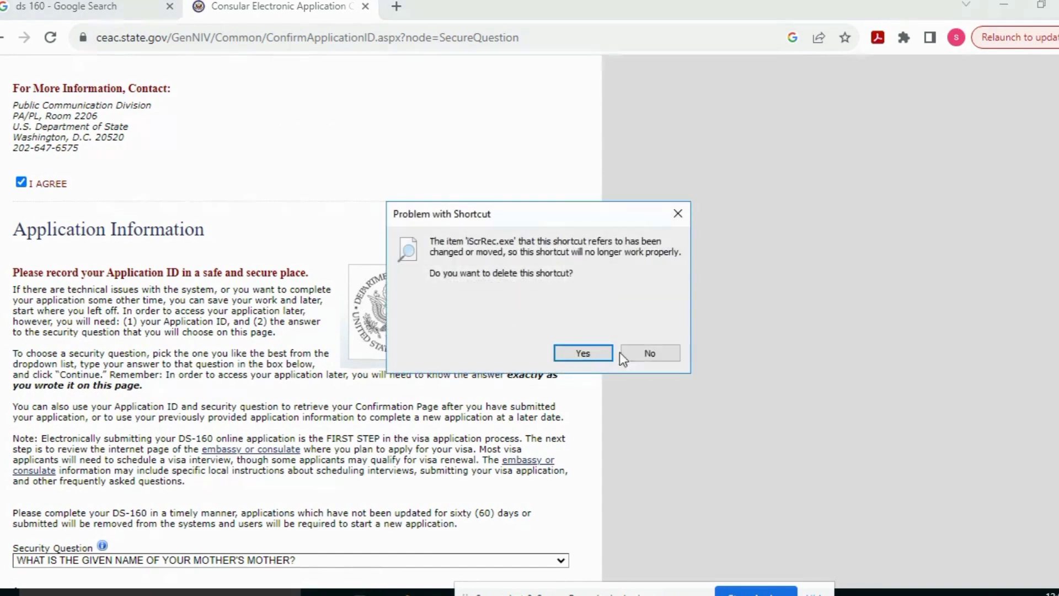
click(641, 352)
key(super)
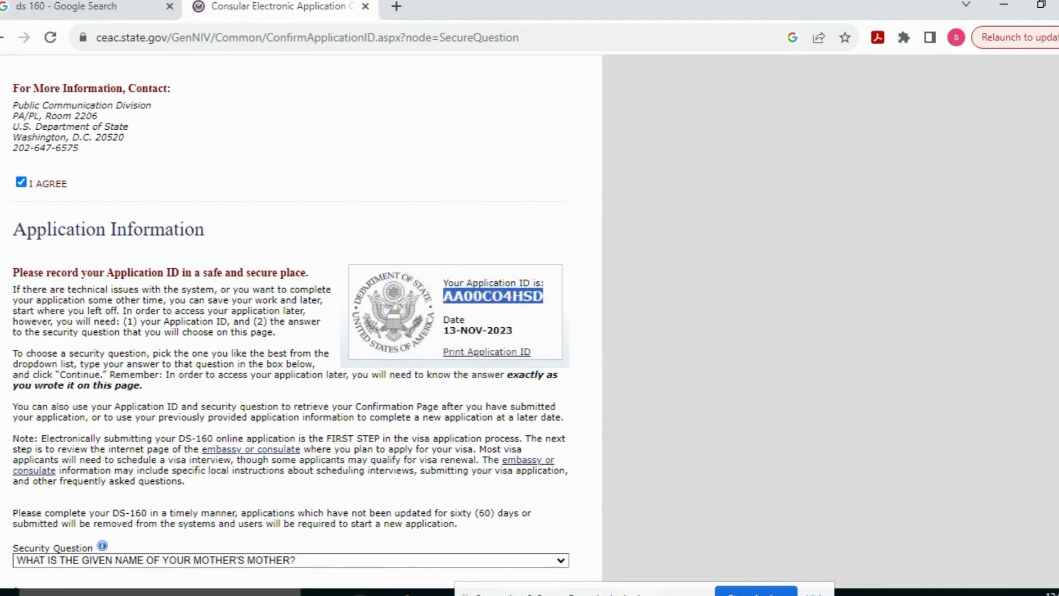
text(sticky)
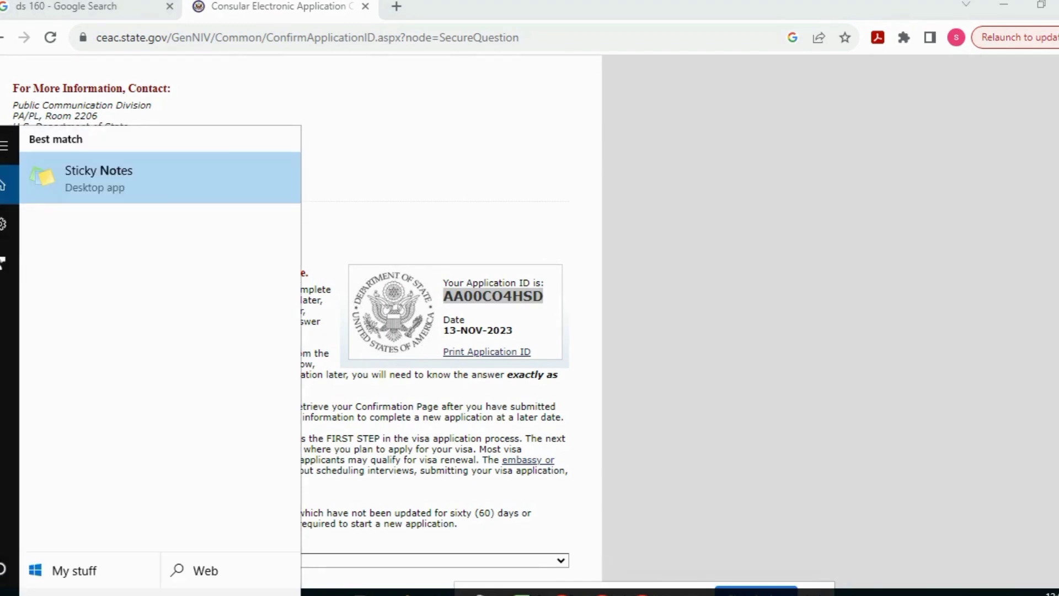
click(581, 382)
Choose the father's father security question, enter the answer, and continue
click(484, 415)
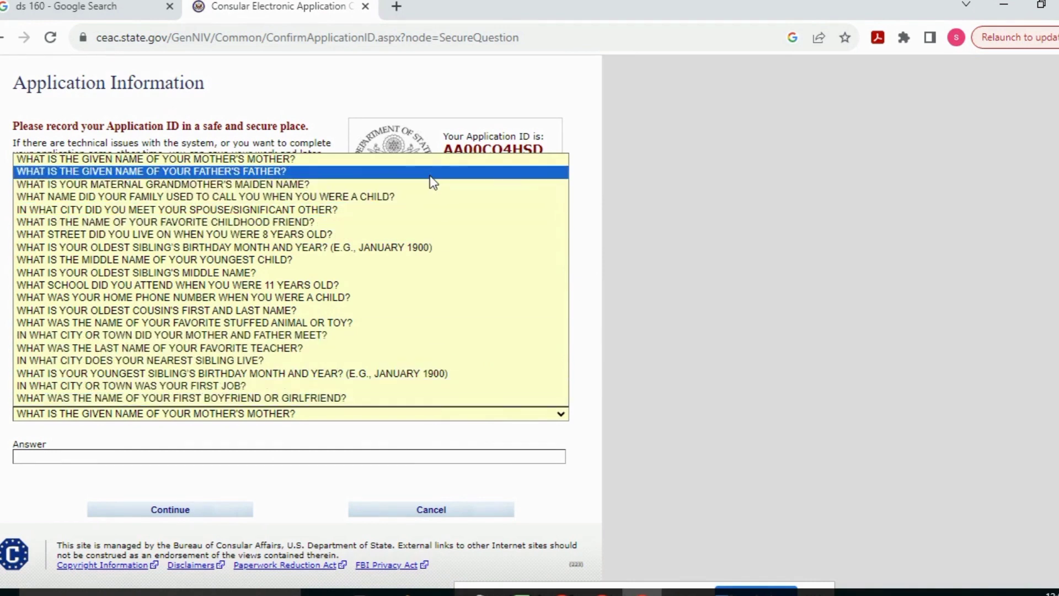
click(430, 172)
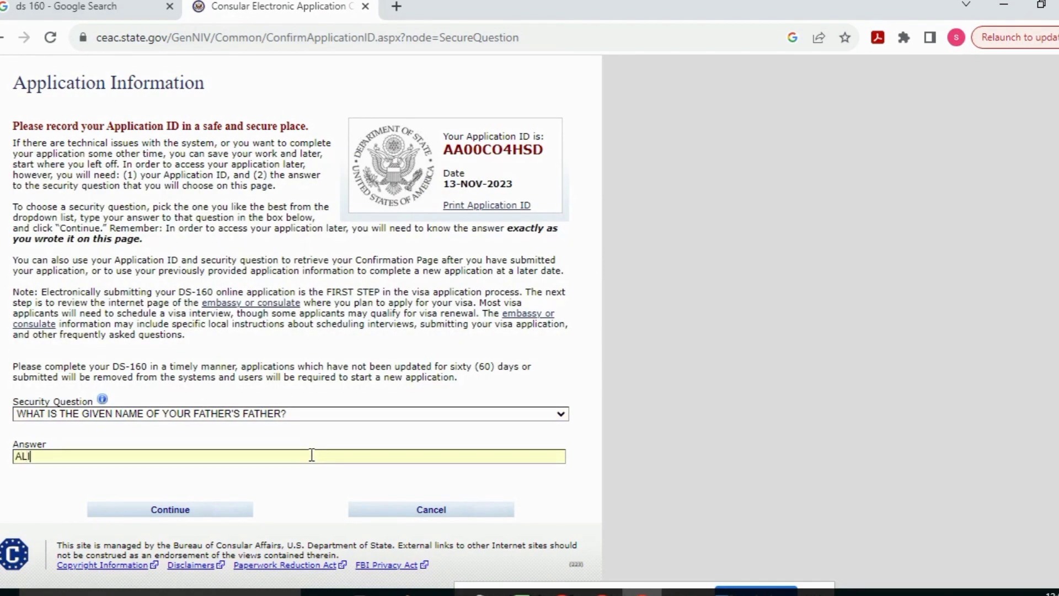
click(312, 455)
text(ALI)
click(221, 511)
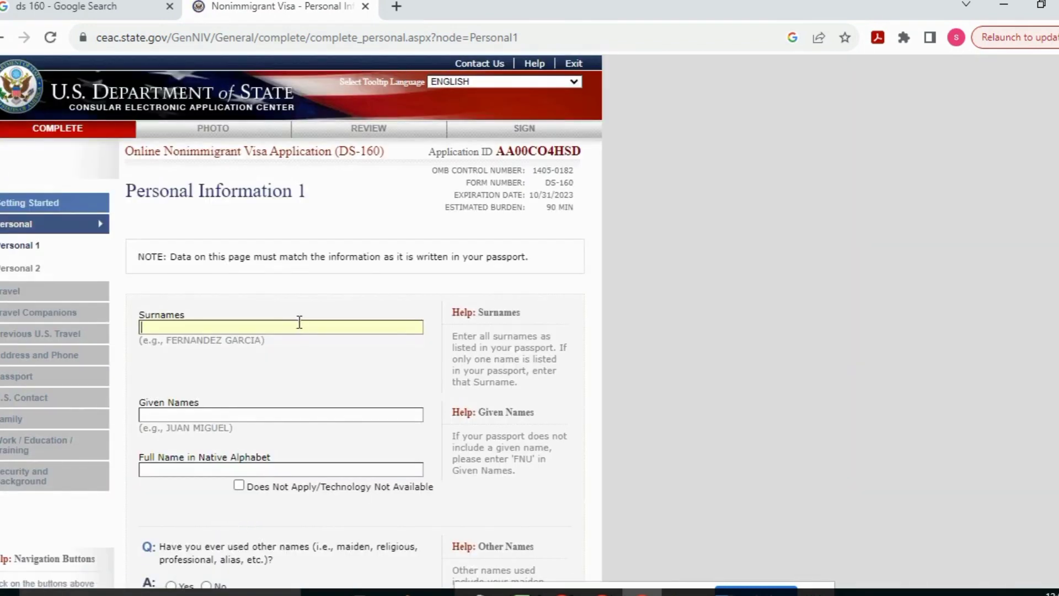
Enter the applicant's surname and answer No to the other-names and telecode questions
click(307, 413)
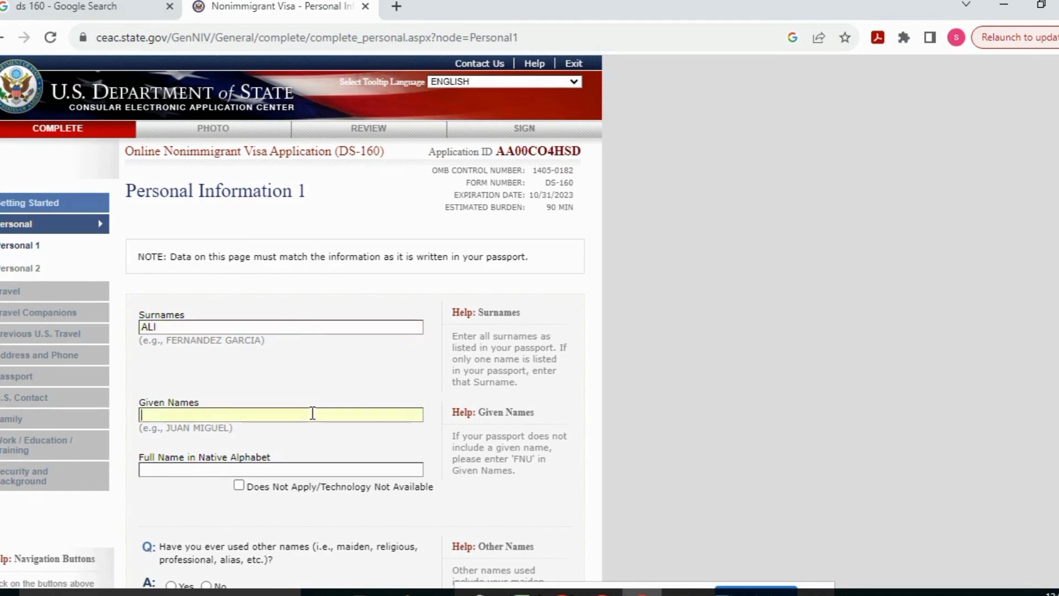
text(KHAN)
text(KHAN)
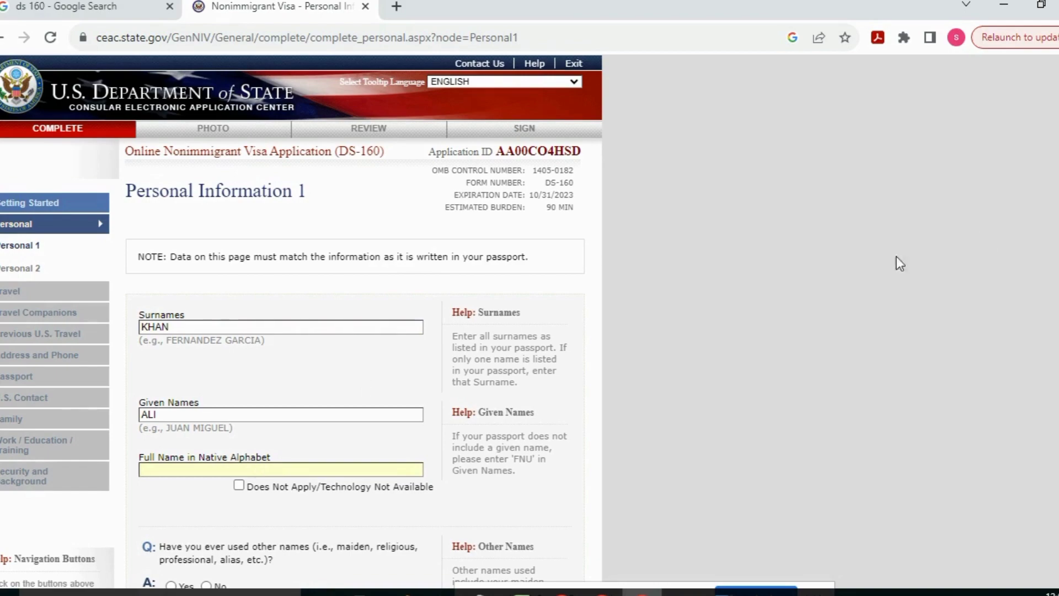
scroll(924, 315, down, 5)
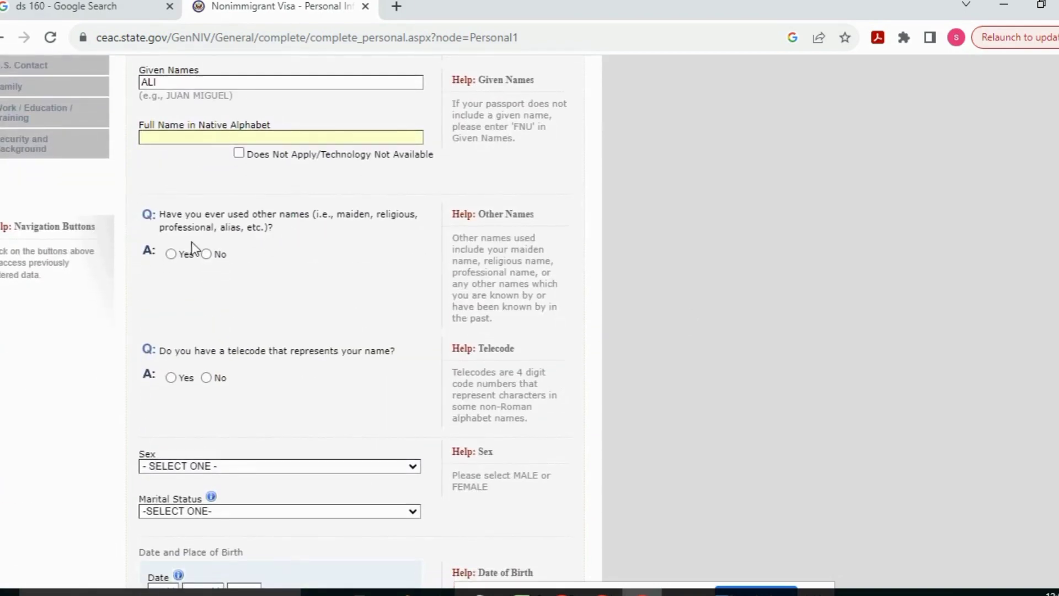
click(206, 254)
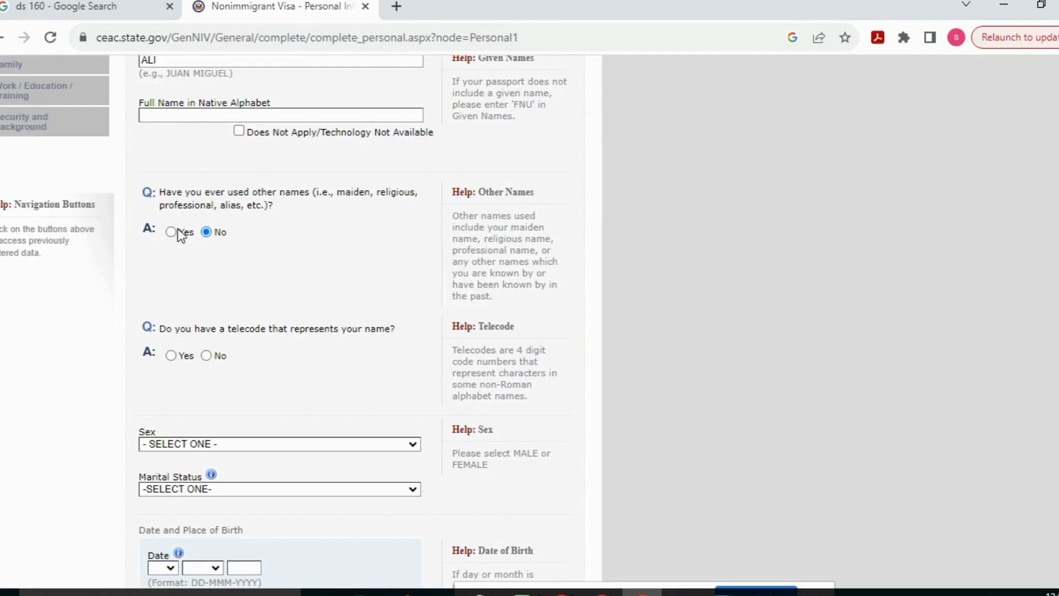
click(172, 232)
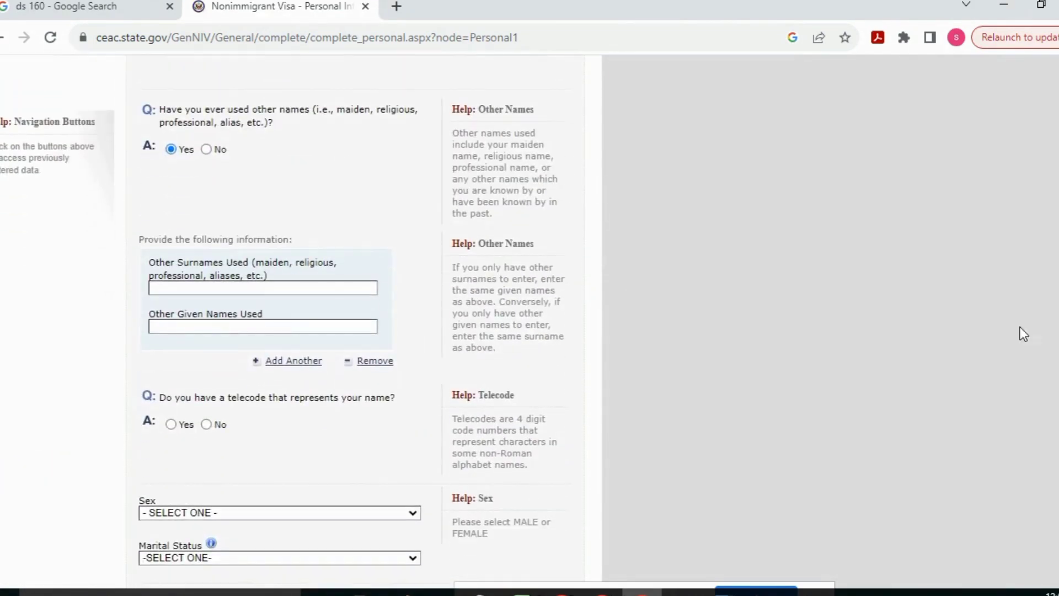
click(207, 149)
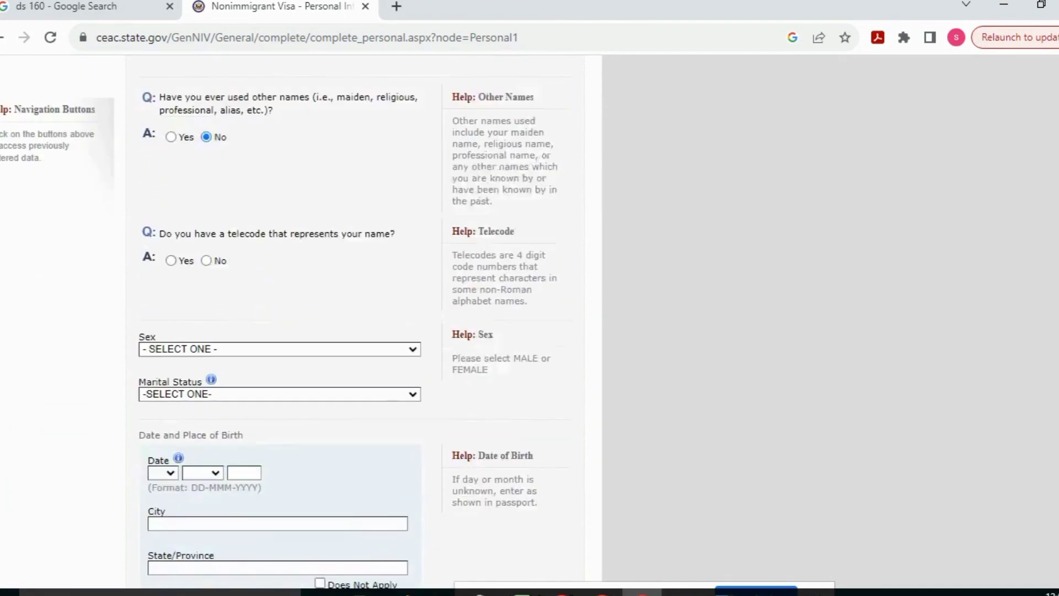
scroll(334, 225, down, 1)
click(206, 217)
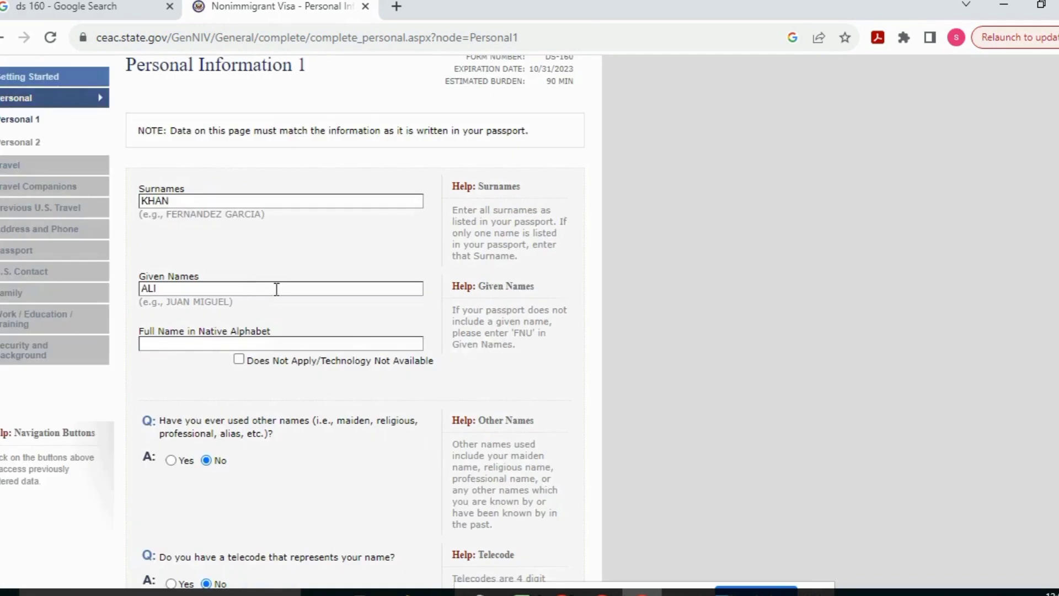
scroll(485, 184, down, 2)
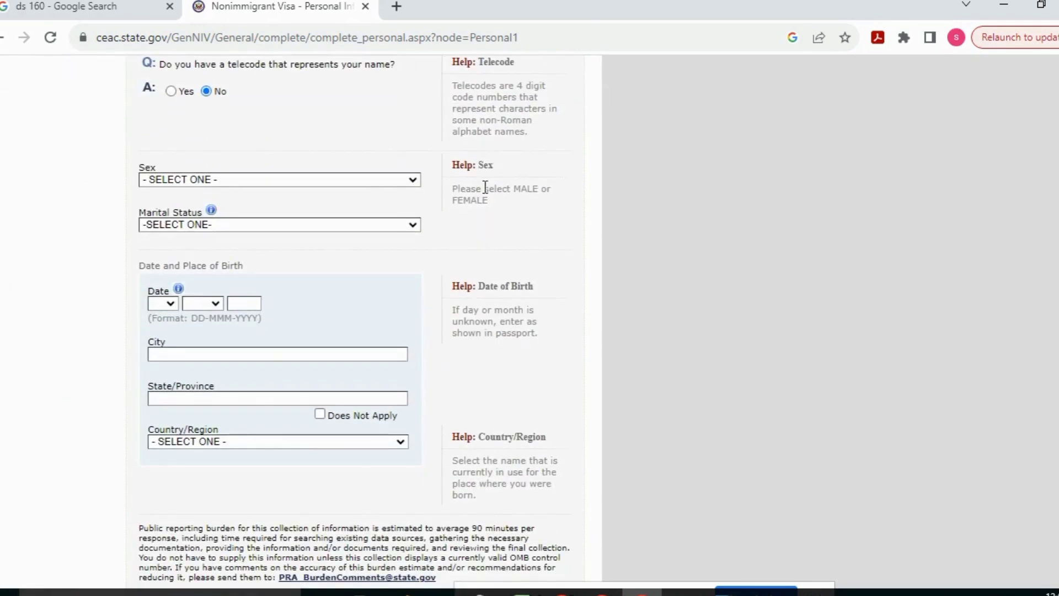
Set sex to MALE, marital status to SINGLE, and birth day and month to 01 JAN
click(382, 179)
click(373, 205)
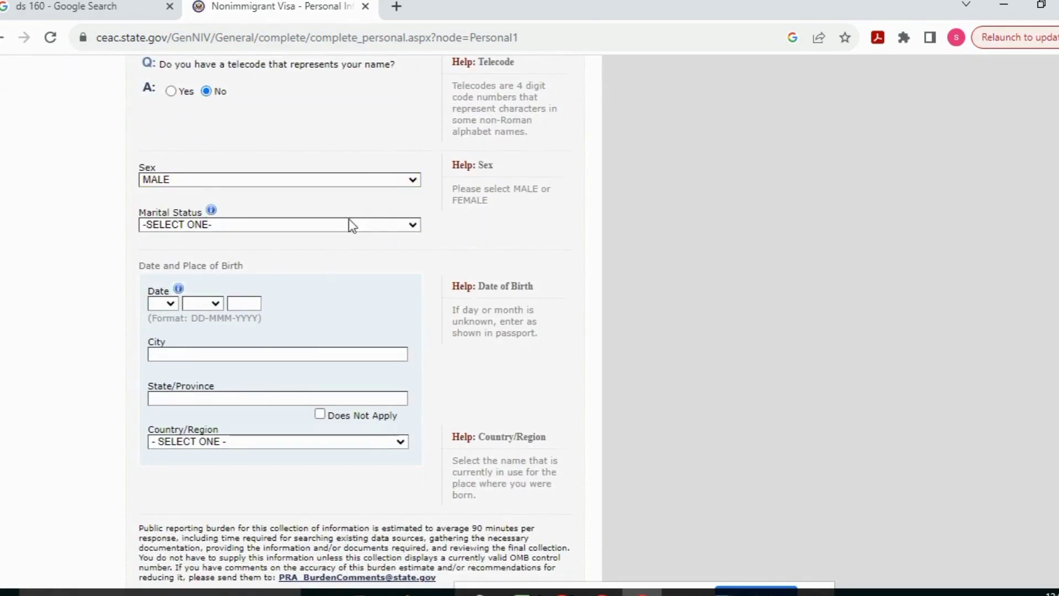
click(349, 224)
click(320, 288)
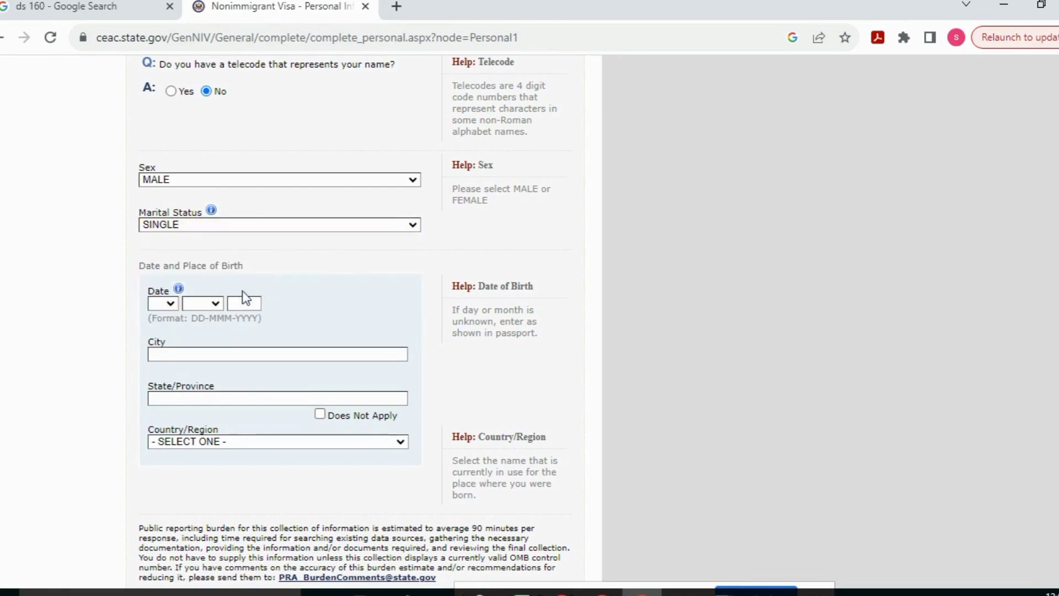
click(164, 300)
click(162, 327)
click(214, 305)
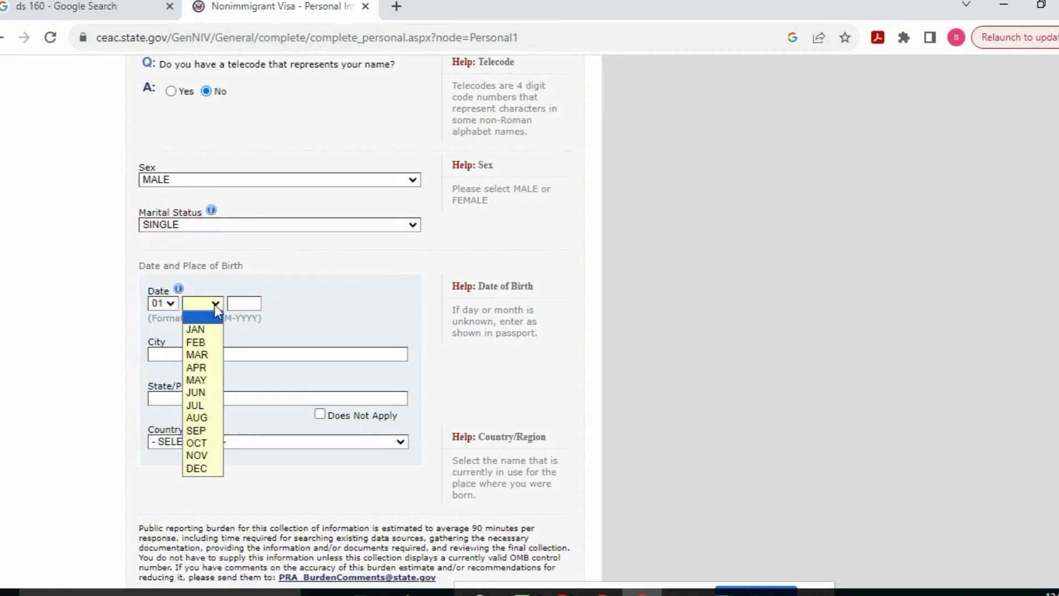
click(207, 329)
Enter birth year 1999 and birthplace LAHORE, PUNJAB, PAKISTAN, then save the page
click(245, 304)
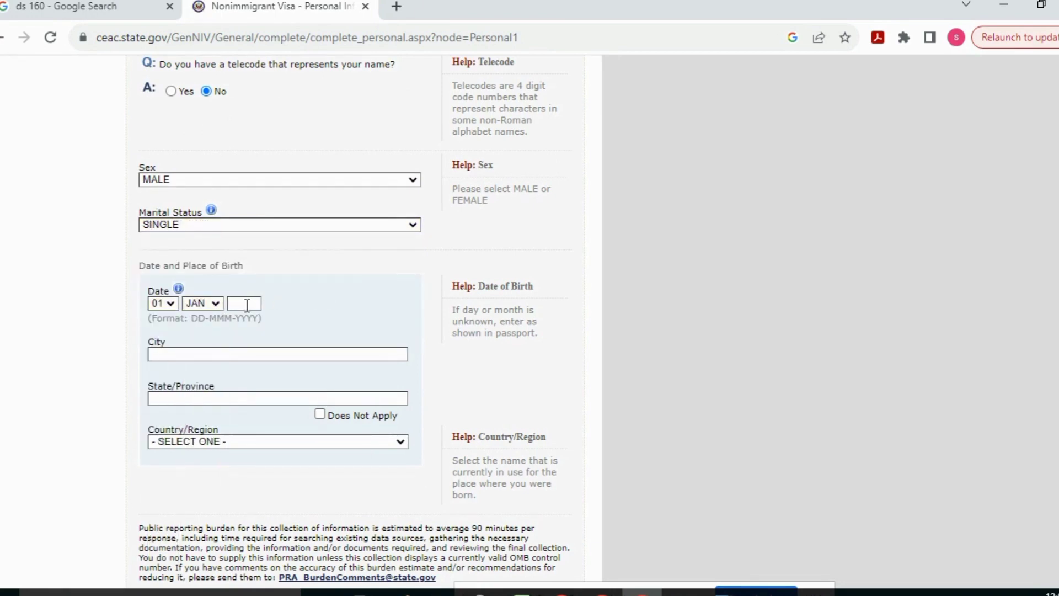
text(1999)
text(LAHORE)
click(266, 399)
text(PUNJAB)
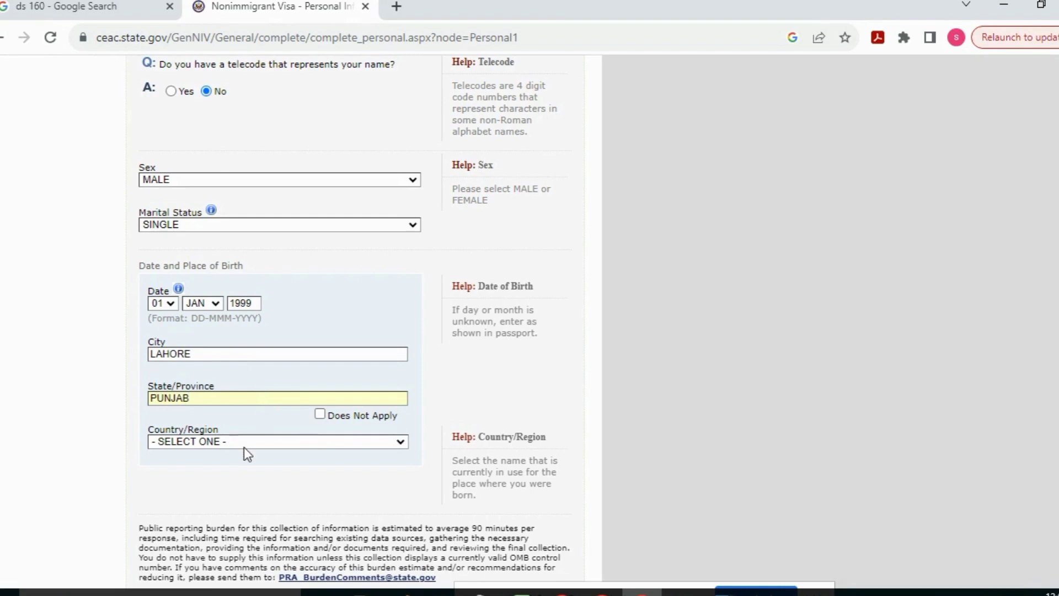
click(244, 441)
key(p)
click(278, 426)
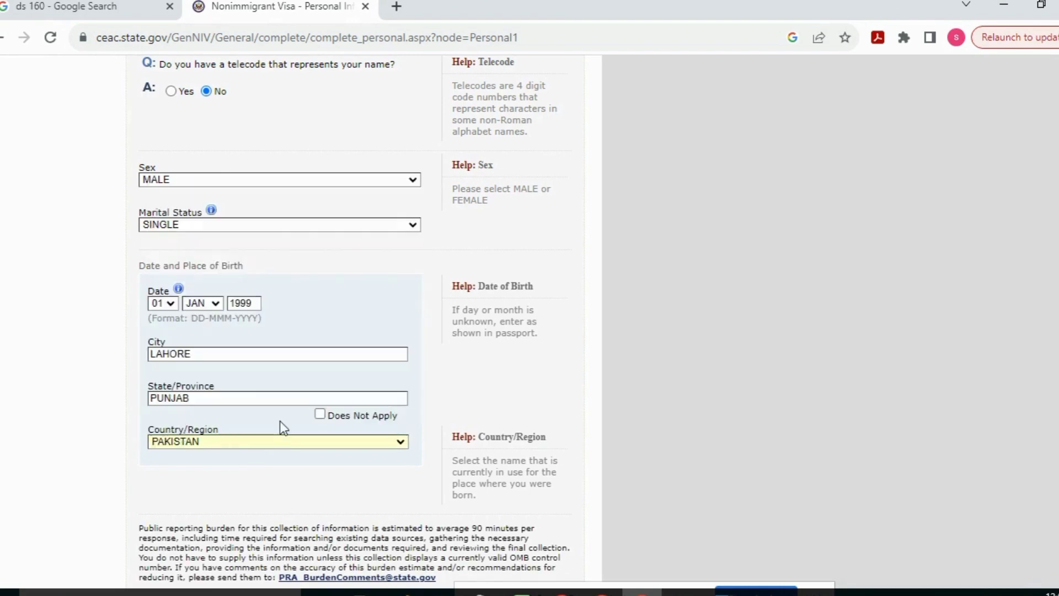
scroll(279, 428, down, 1)
scroll(671, 389, down, 4)
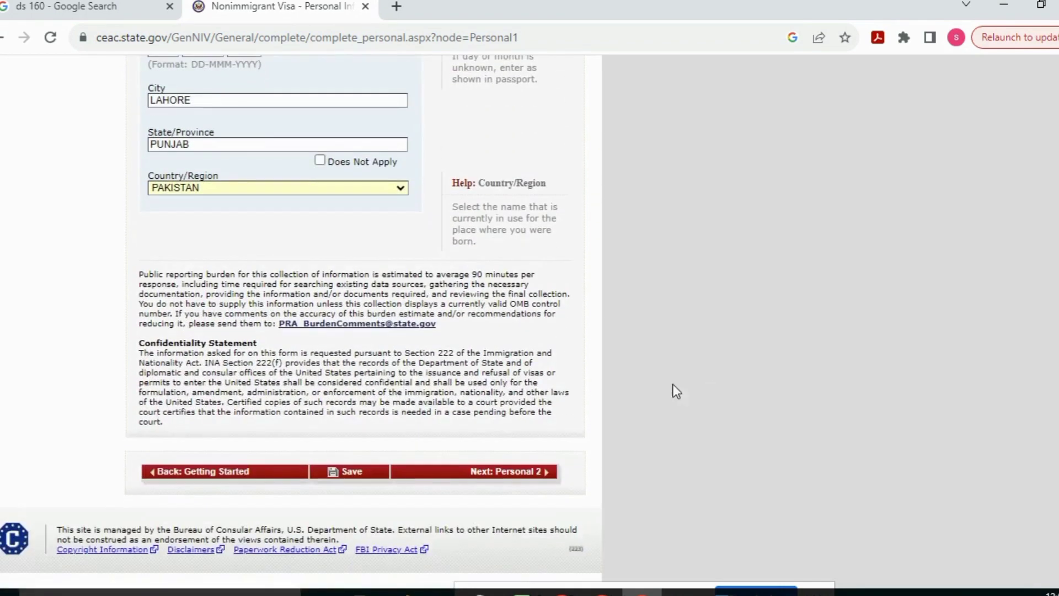
click(373, 475)
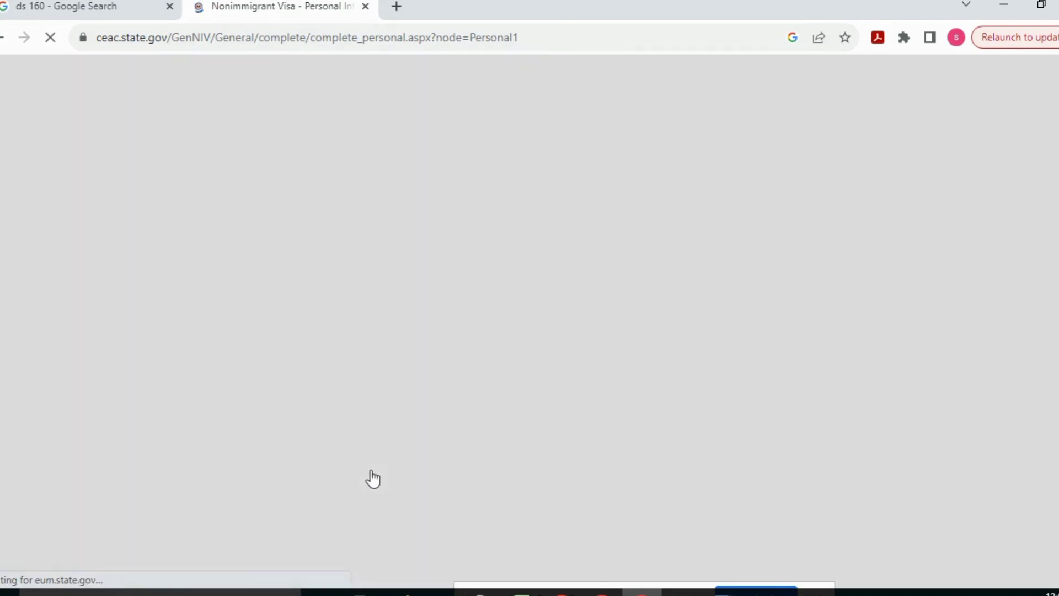
Set nationality to PAKISTAN and answer No to other nationality and permanent residency
click(513, 494)
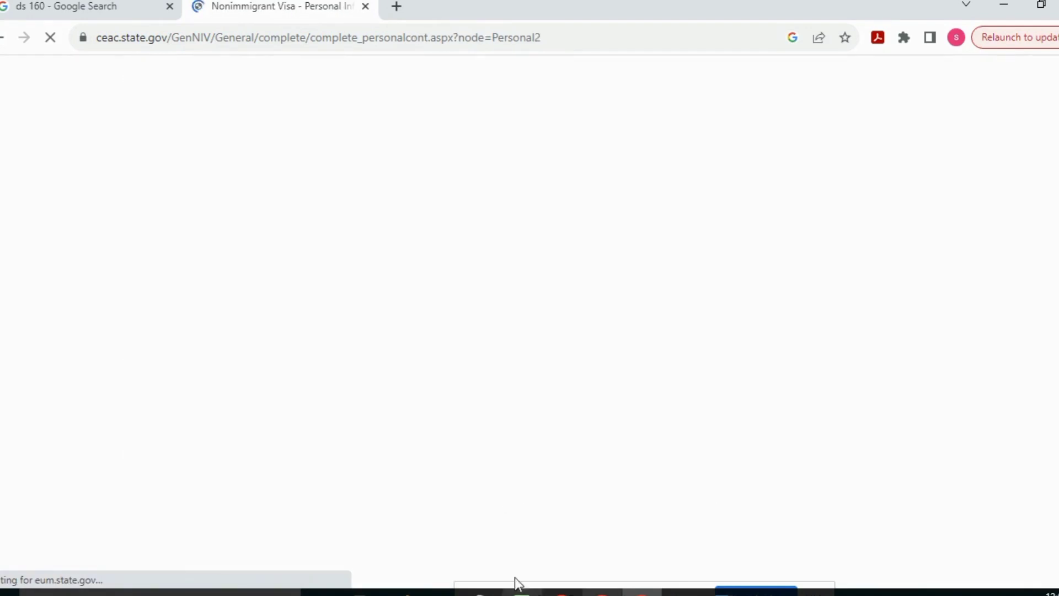
scroll(426, 184, down, 1)
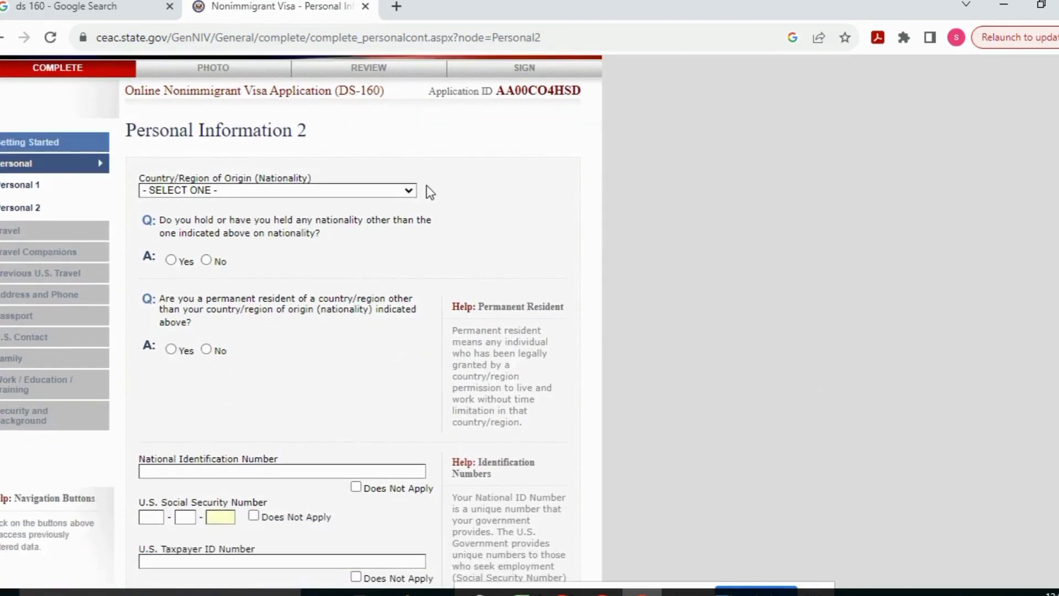
click(373, 193)
text(pak)
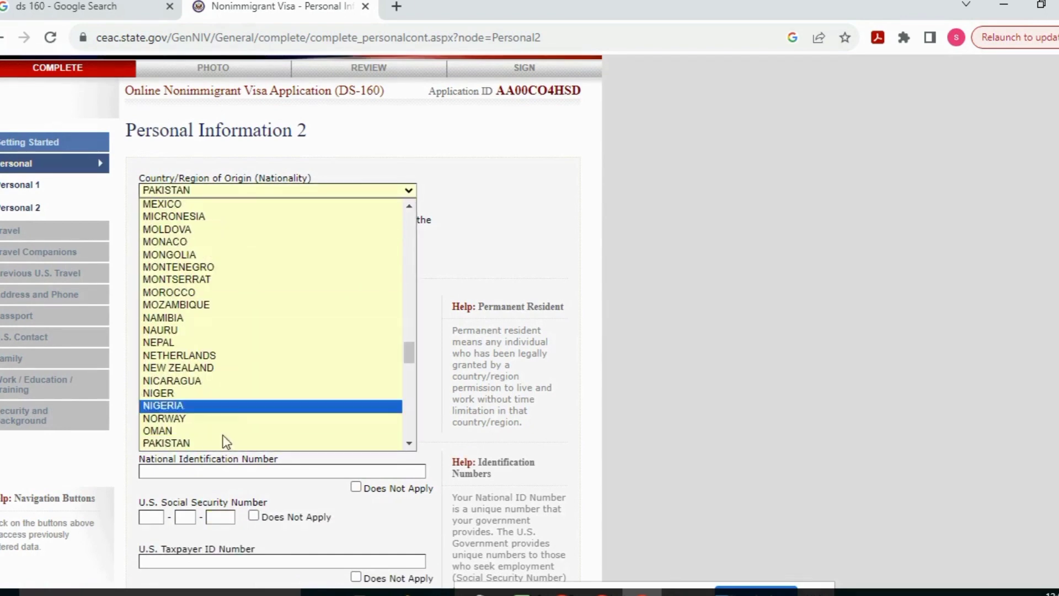
click(209, 439)
scroll(205, 425, up, 1)
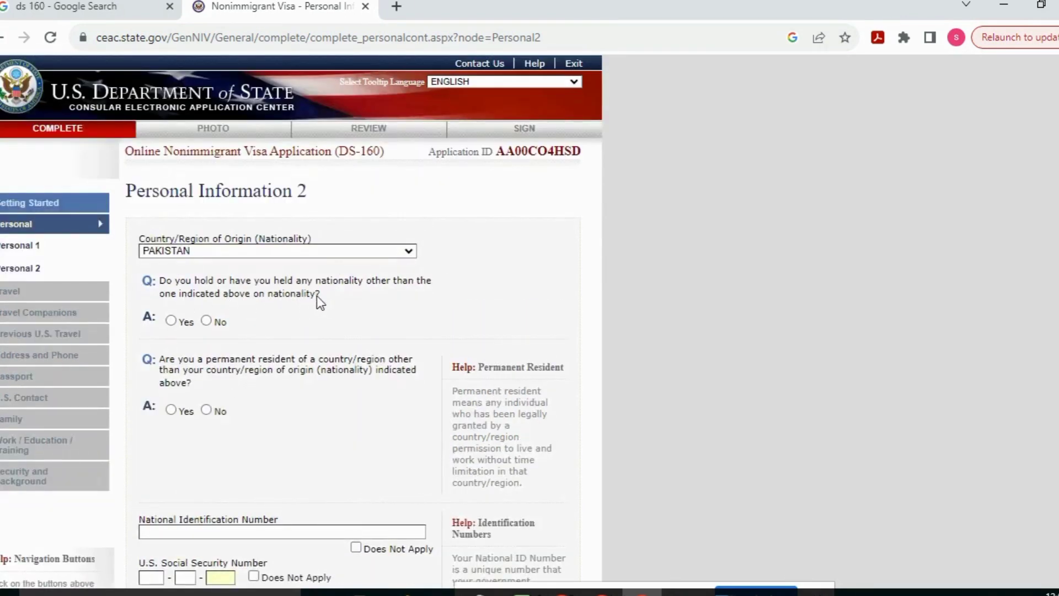
click(207, 320)
click(206, 410)
Enter the national ID number, mark SSN and taxpayer ID Does Not Apply, save, and go to Travel
click(276, 530)
scroll(750, 331, down, 3)
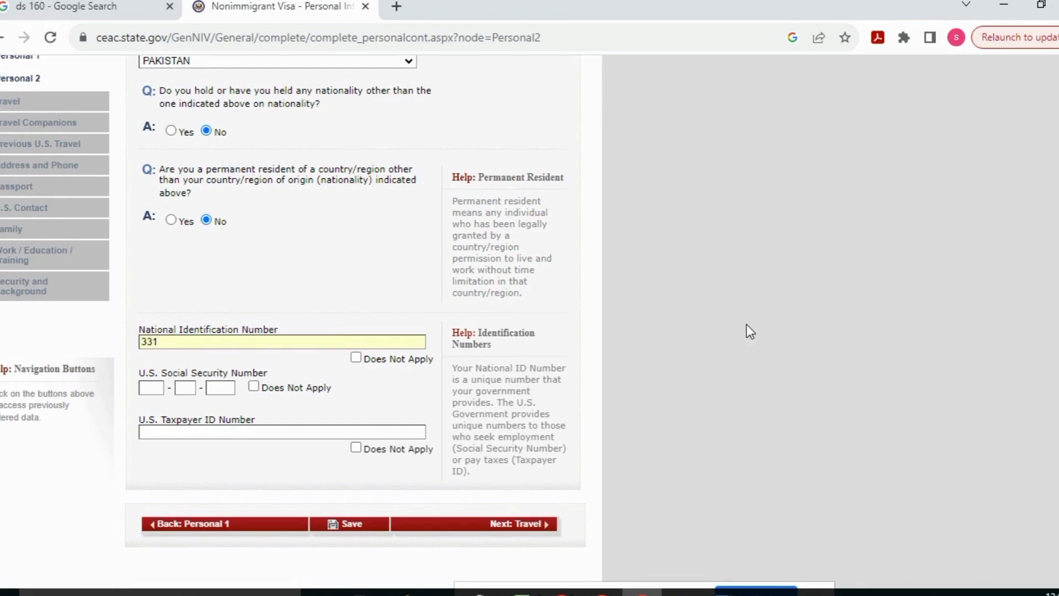
click(255, 389)
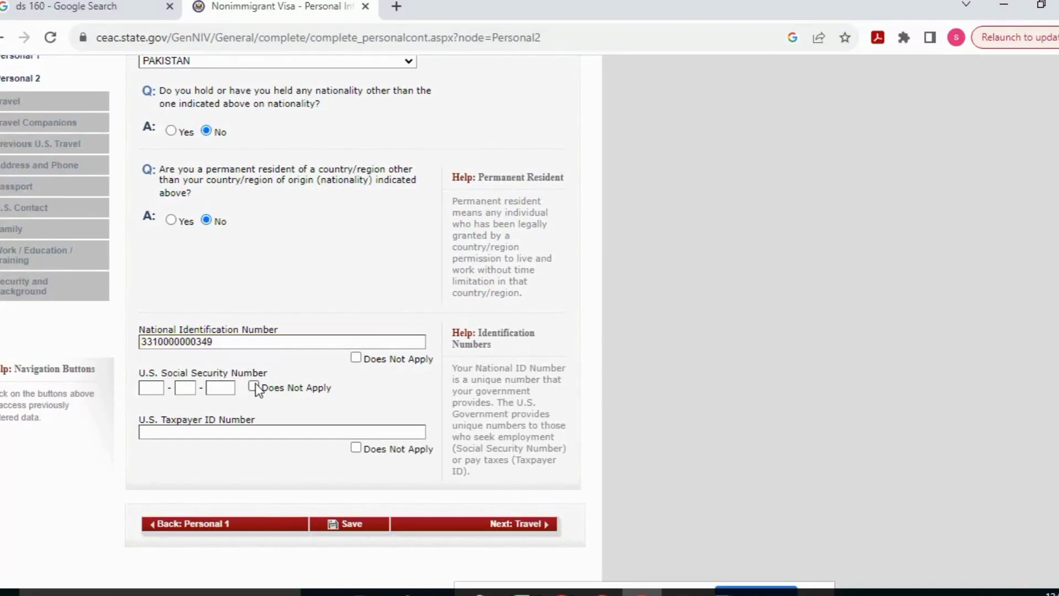
click(357, 447)
click(366, 525)
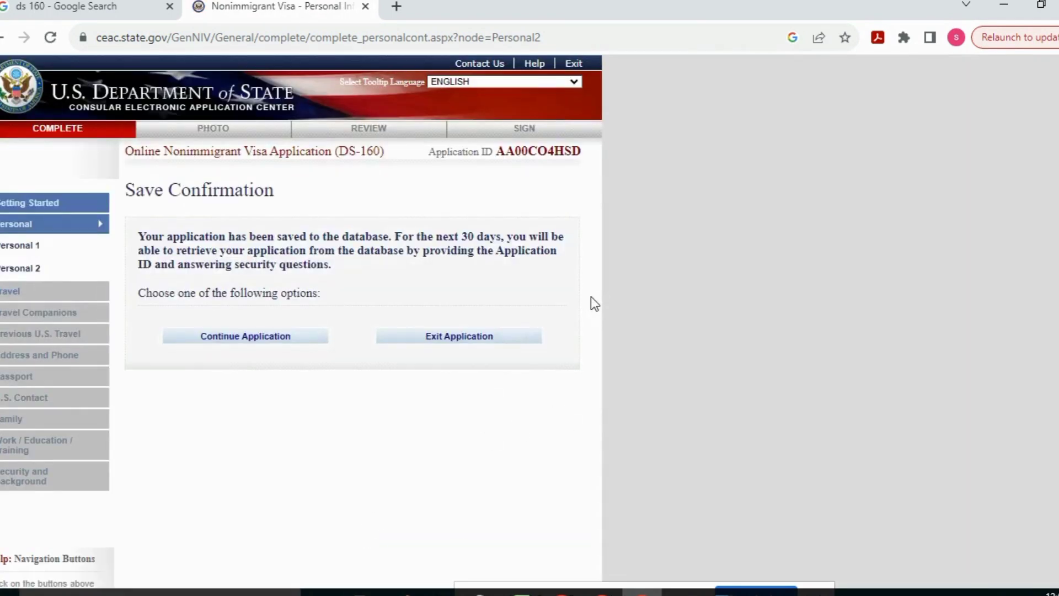
click(300, 336)
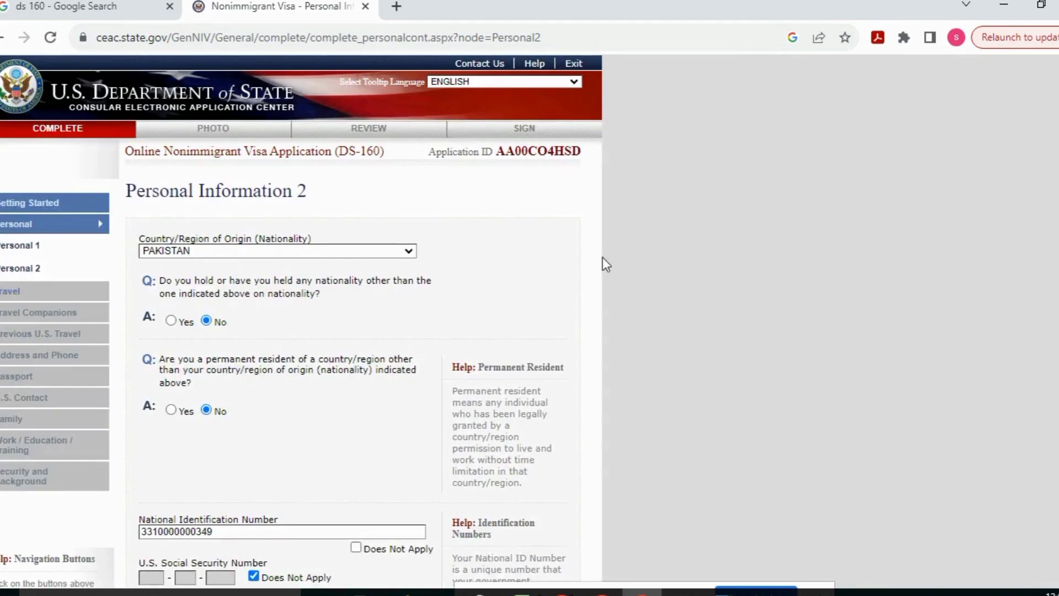
triple_click(589, 157)
click(592, 147)
scroll(538, 482, down, 5)
click(532, 417)
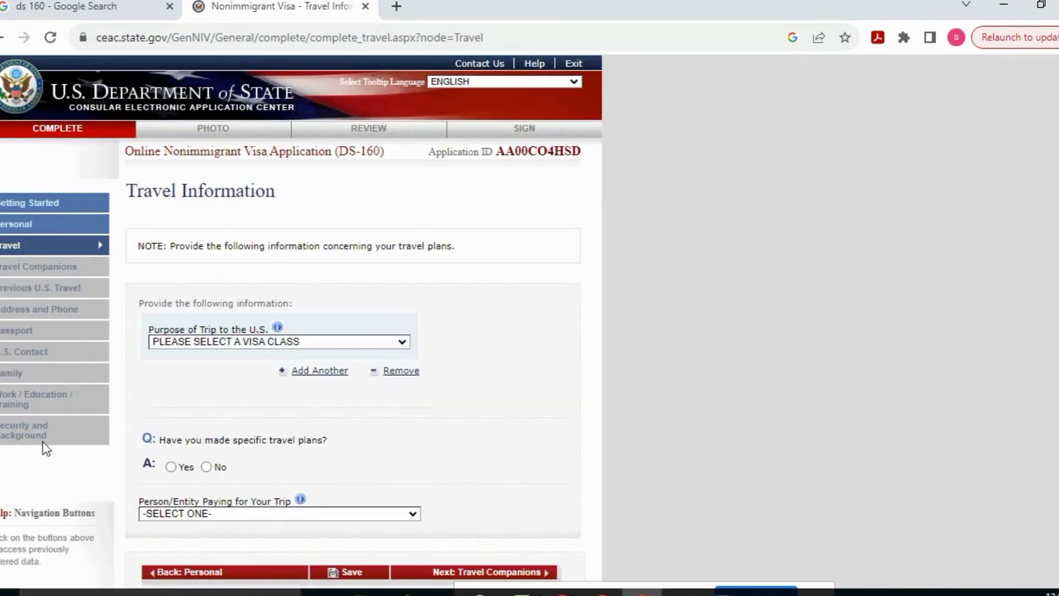
Set the trip purpose to TEMP. BUSINESS PLEASURE VISITOR (B), specifically B1/B2
click(300, 341)
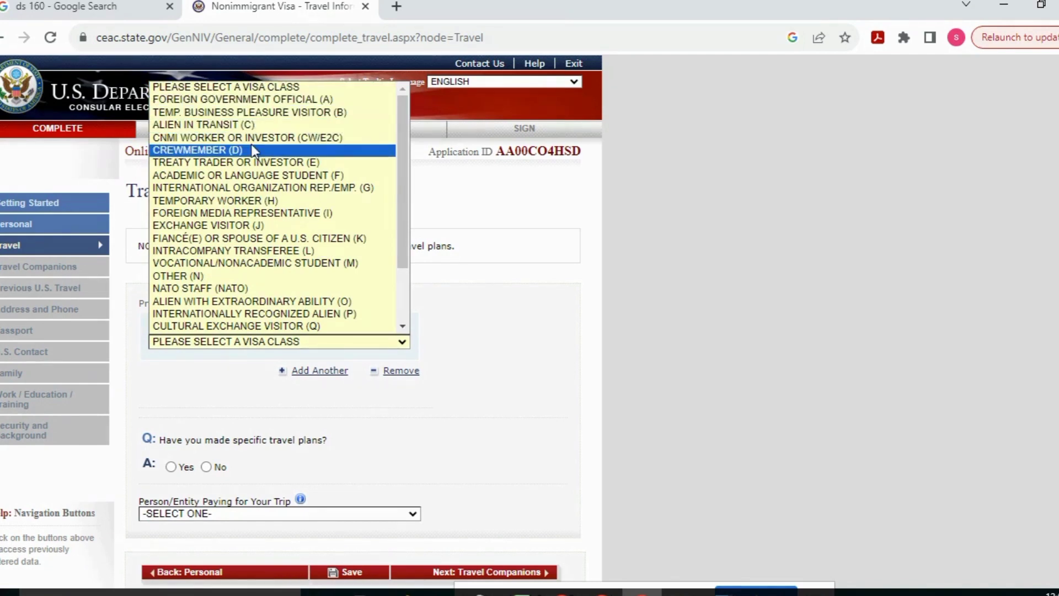
drag(405, 237, 398, 180)
click(306, 112)
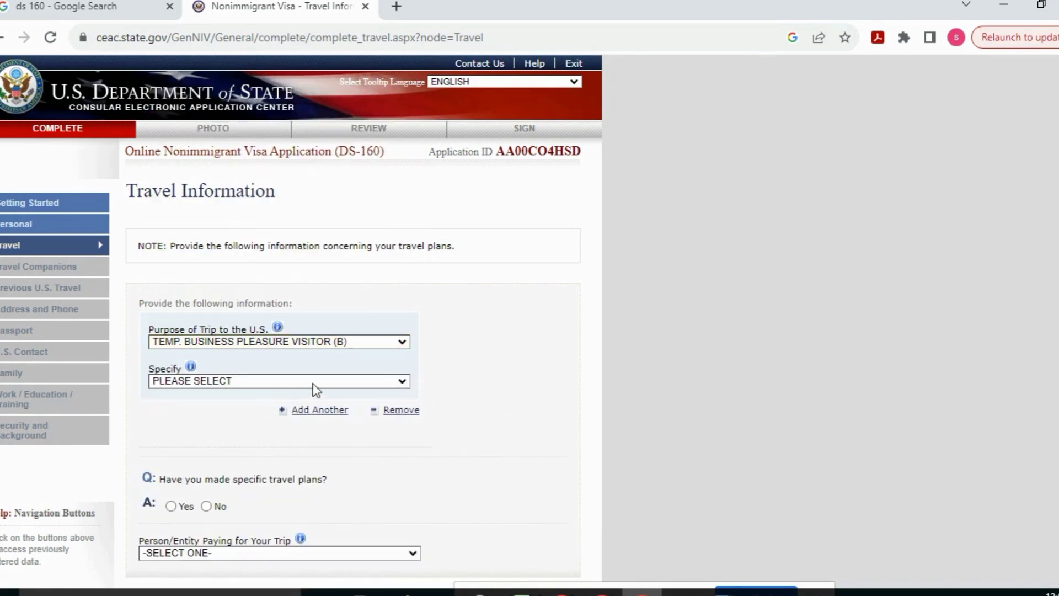
click(322, 381)
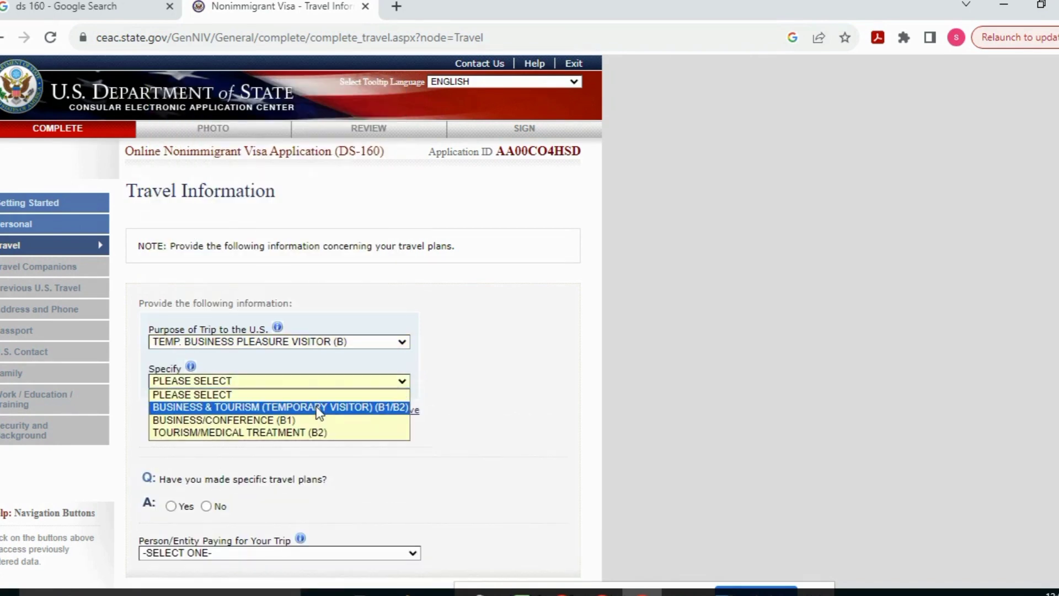
click(337, 408)
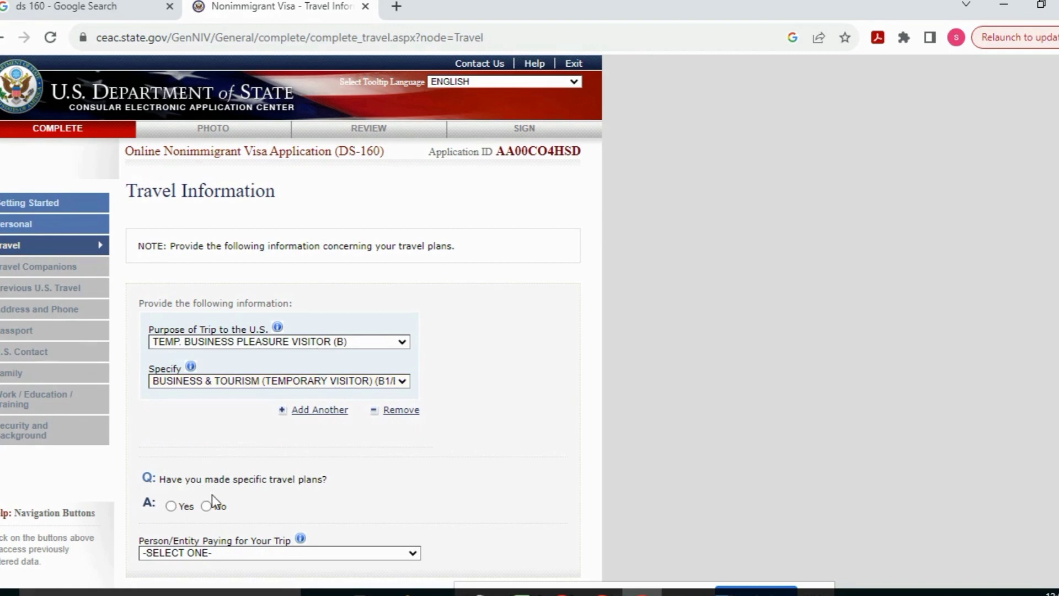
Answer No to specific travel plans and set arrival 02 FEB 2024 with a 1-month stay
click(172, 506)
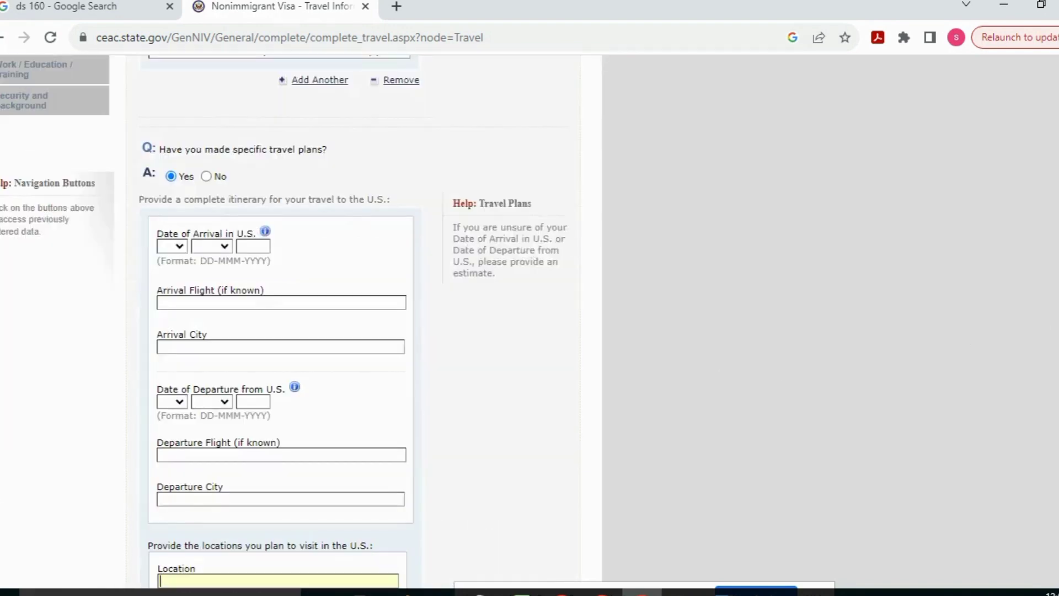
scroll(809, 263, up, 3)
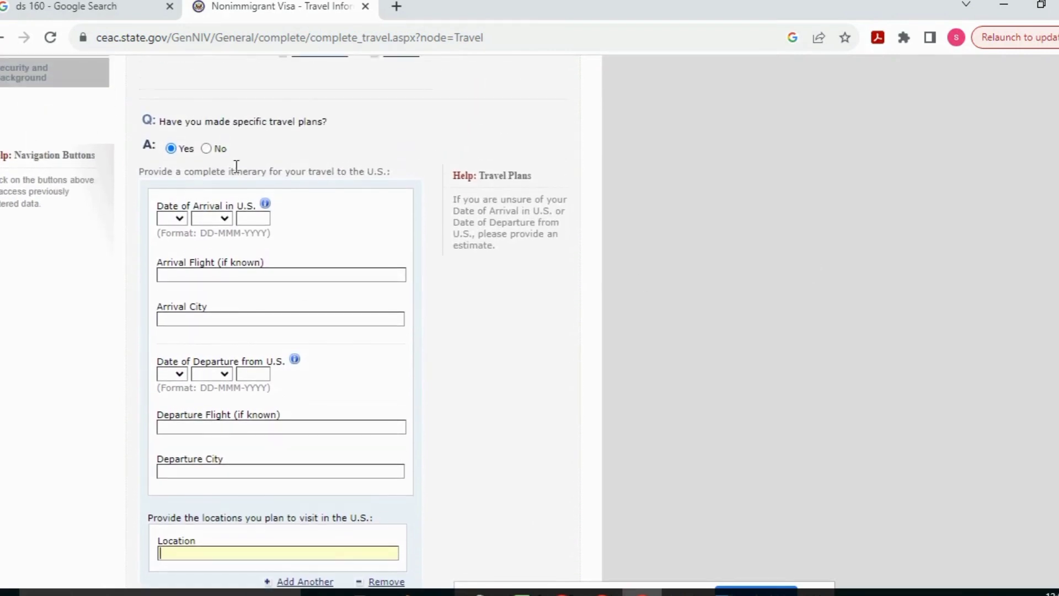
click(207, 148)
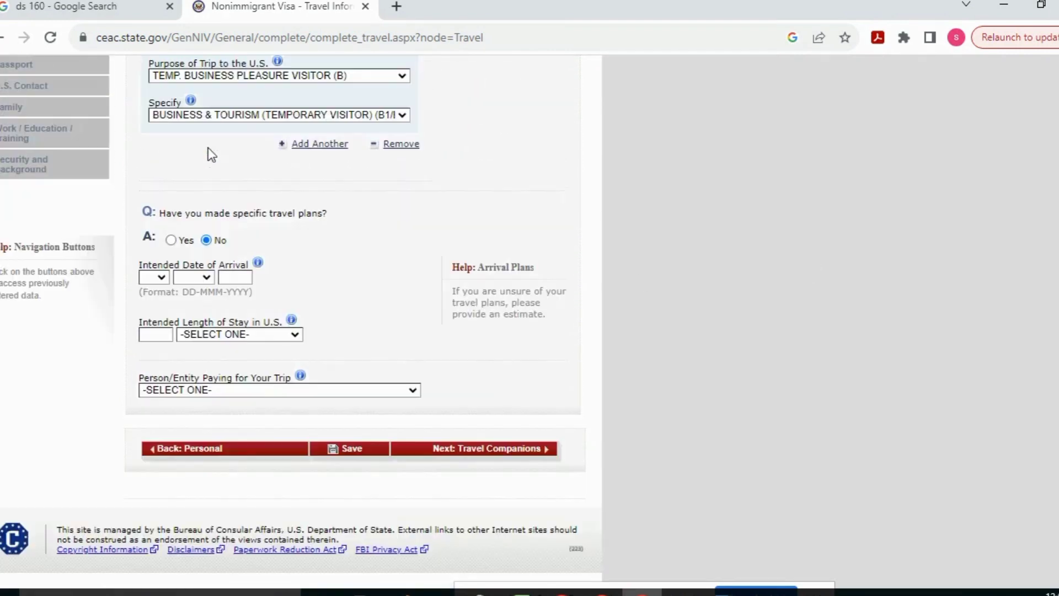
click(159, 277)
click(150, 310)
click(200, 276)
click(188, 310)
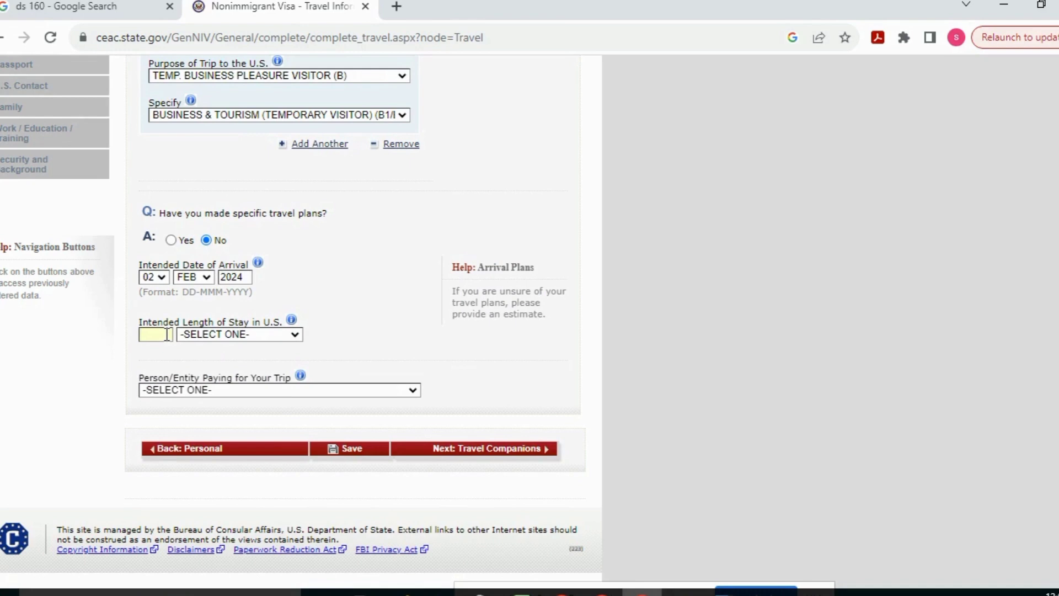
click(255, 335)
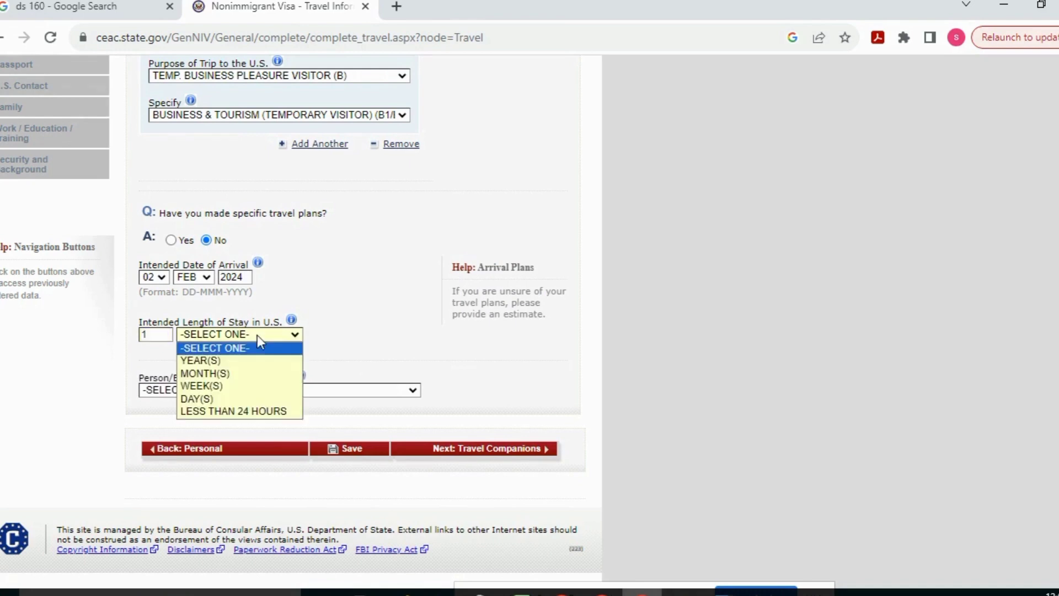
click(242, 372)
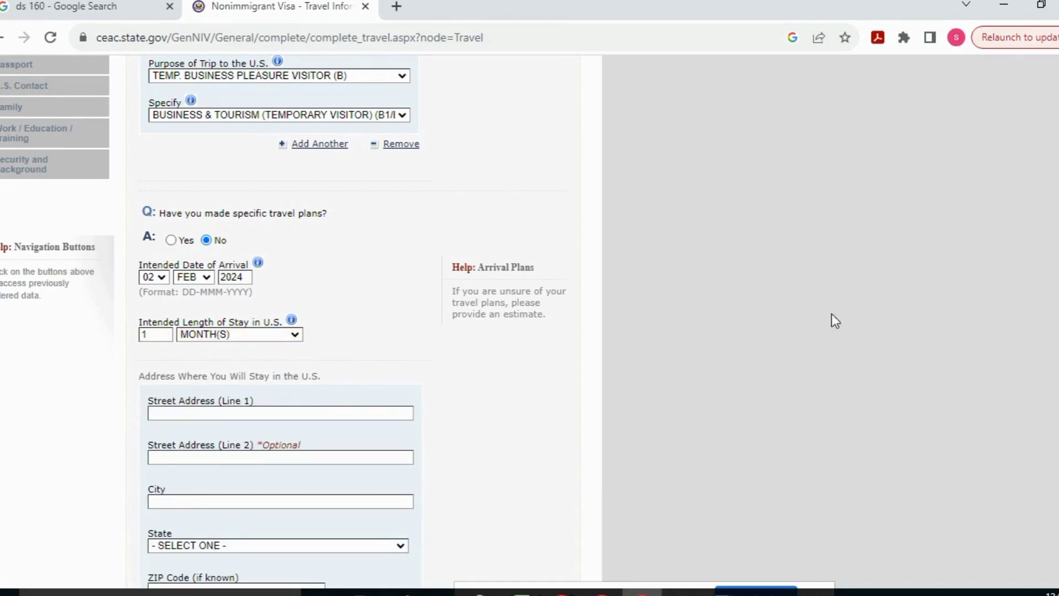
scroll(833, 320, down, 4)
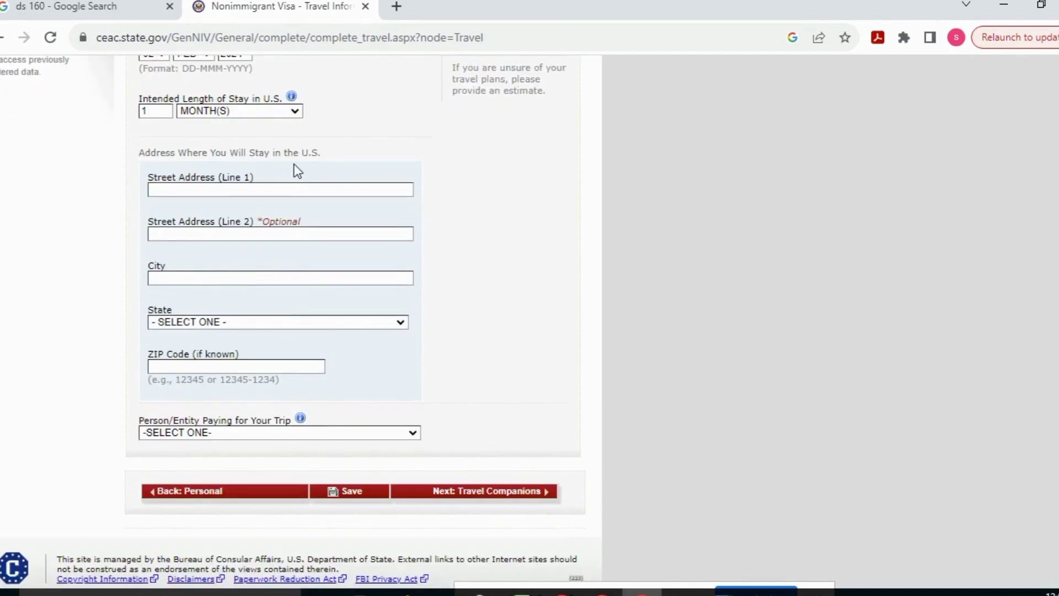
Search Booking.com for stays in 'LOS ANGLES', then return to the DS-160 tab
click(396, 6)
text(booking.com)
key(Return)
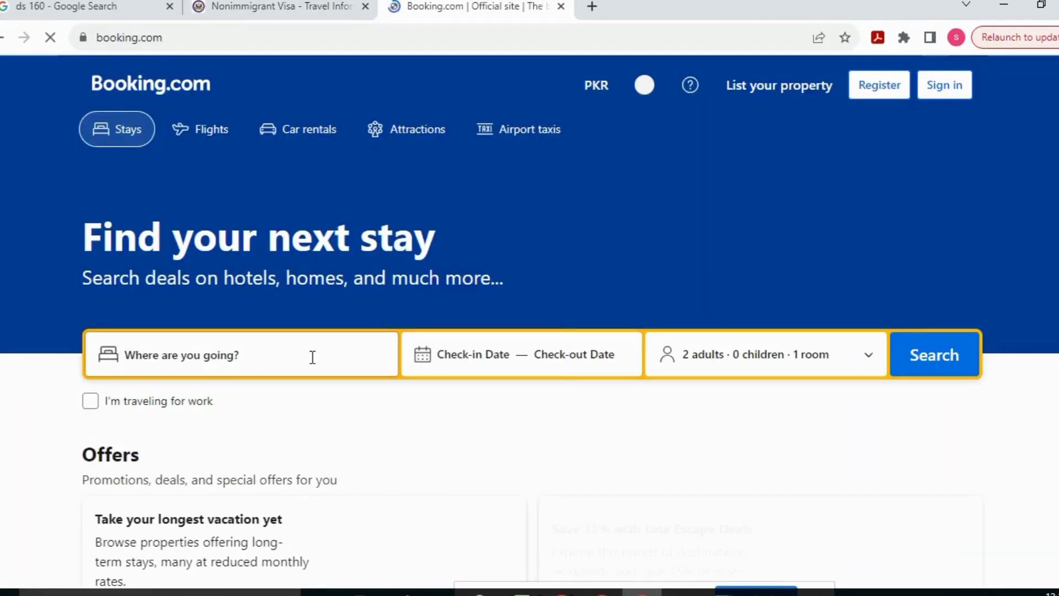
text(LOS A)
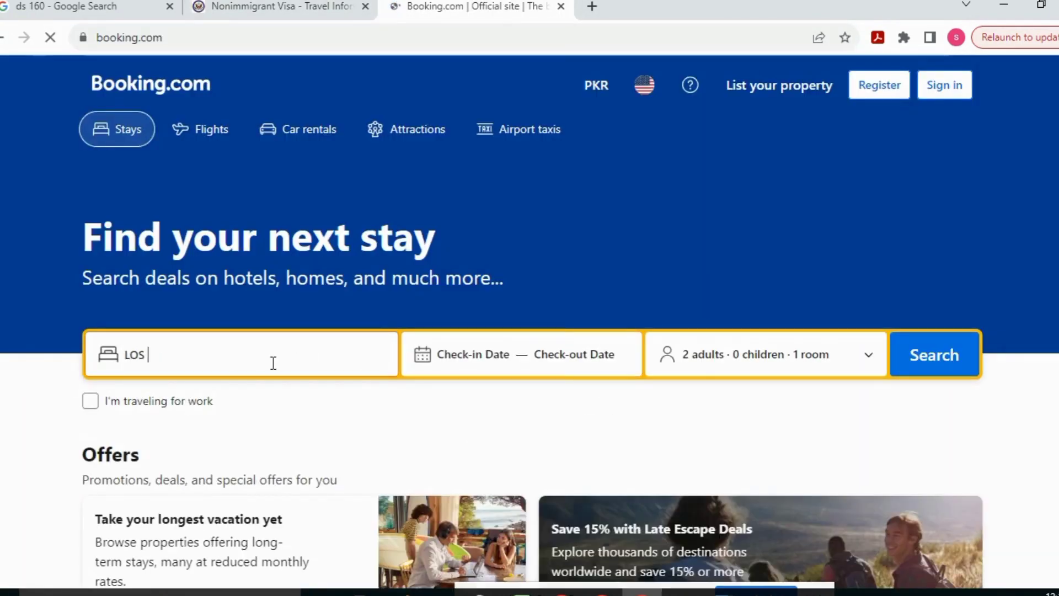
text(NGLES)
key(Return)
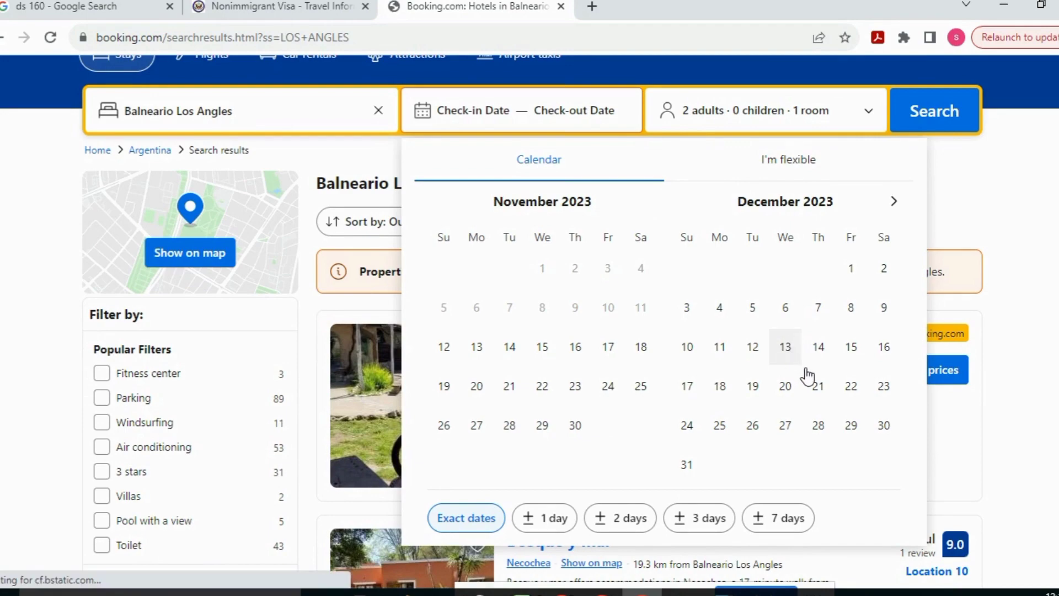
scroll(803, 371, down, 5)
scroll(714, 94, up, 7)
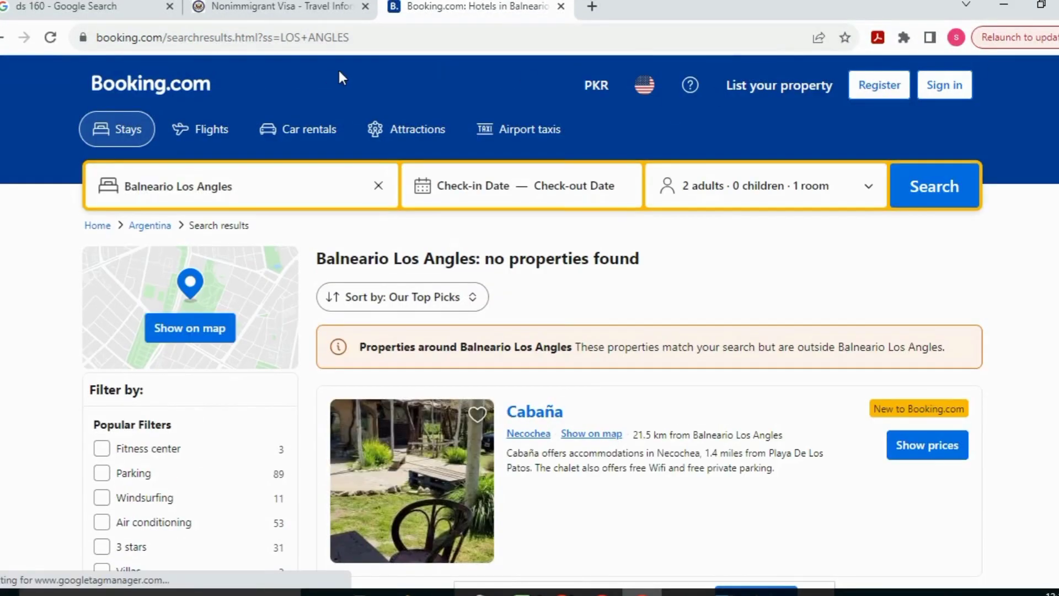
click(297, 11)
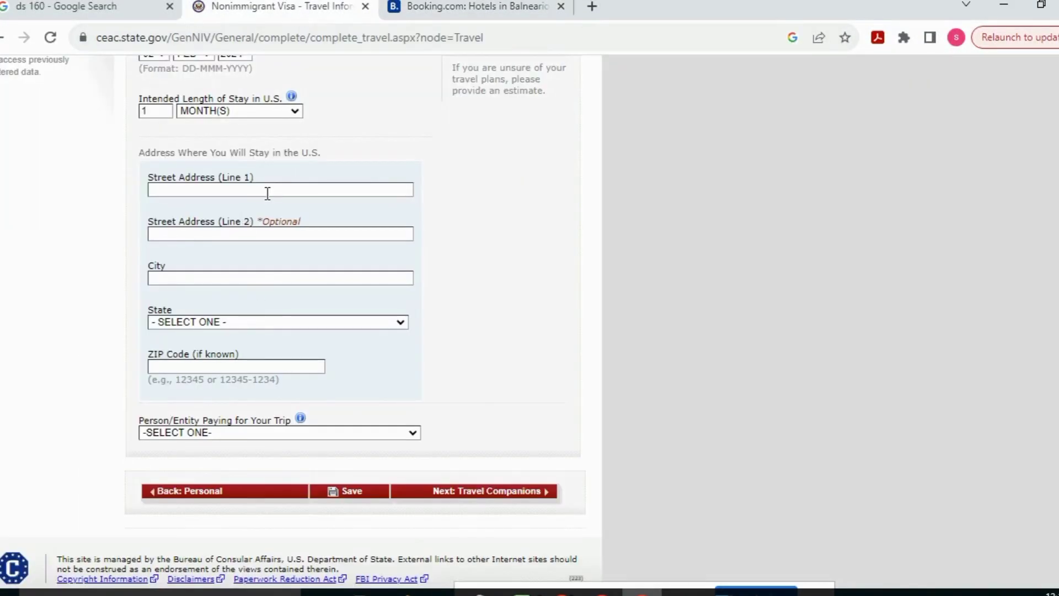
Enter the U.S. stay address in HOUSTON, TEXAS 77501, set SELF as payer, and continue
text(XXXXXXXXXXXXXXXX)
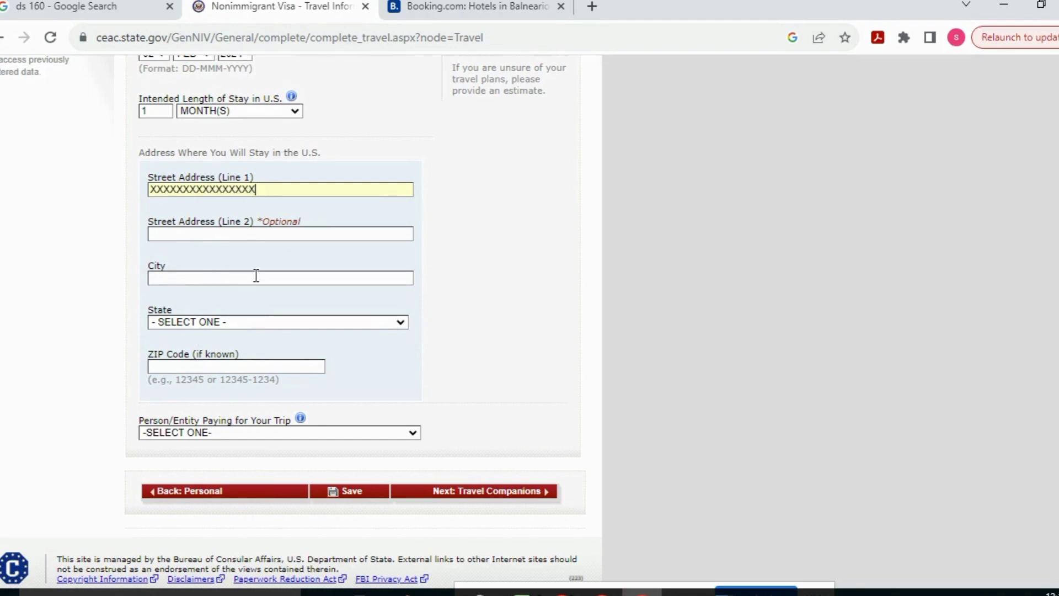
click(256, 276)
text(HOUSTON)
click(254, 324)
key(t)
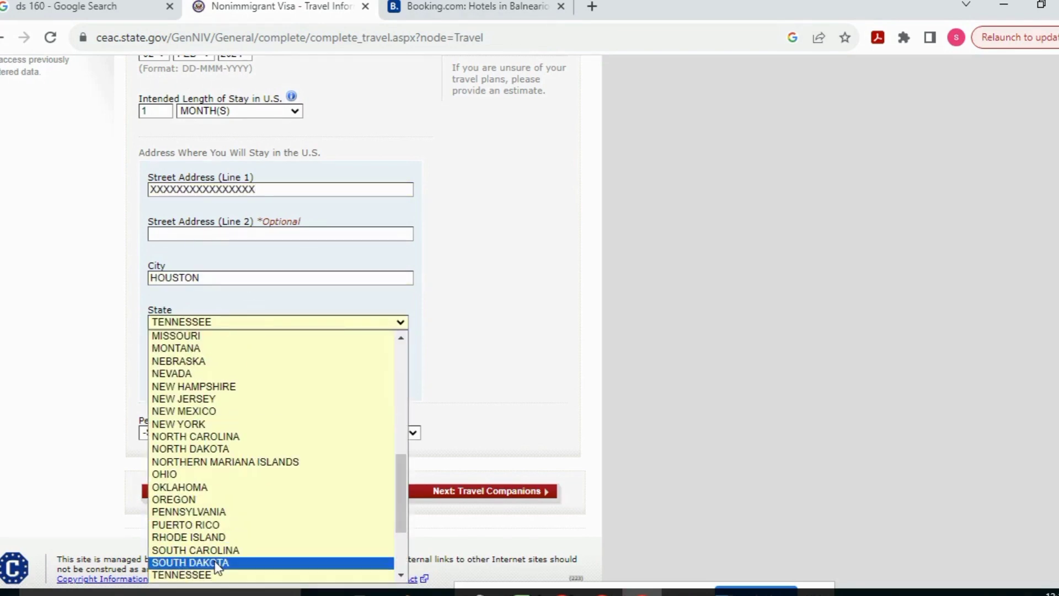
scroll(397, 496, down, 1)
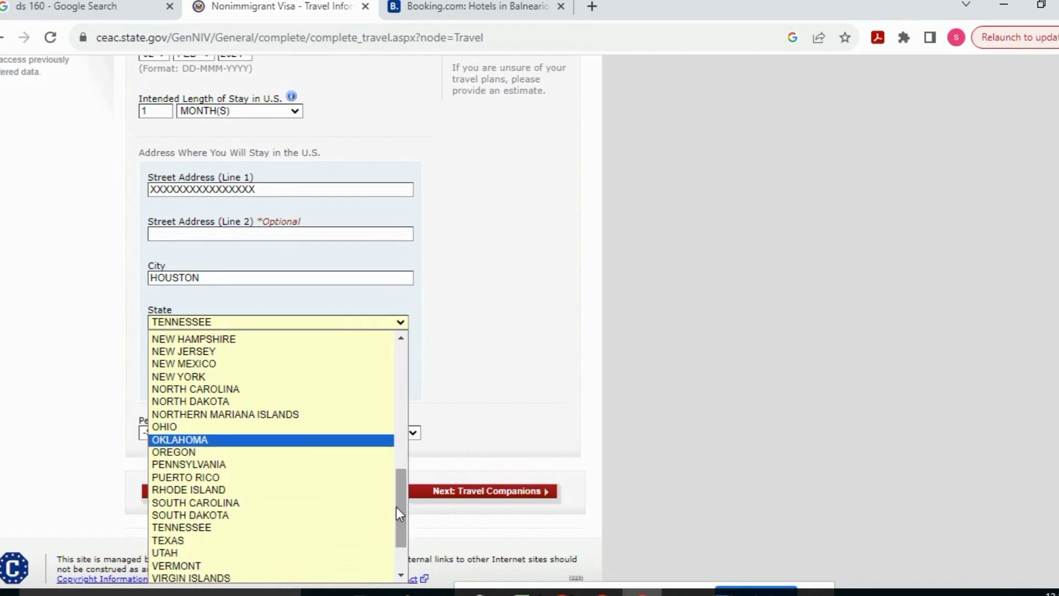
click(303, 539)
click(258, 368)
text(77)
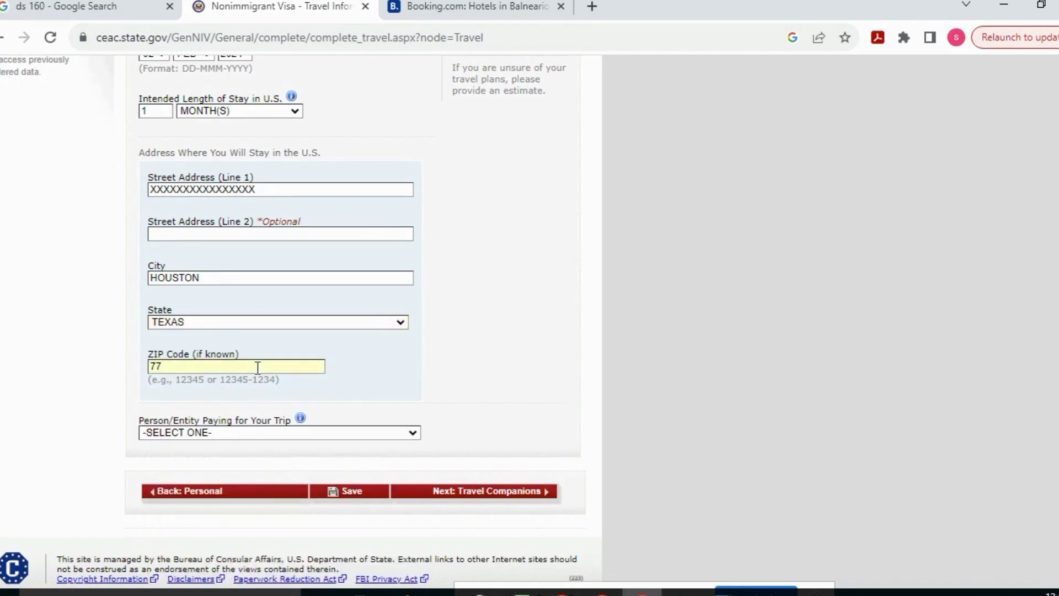
text(501)
click(243, 429)
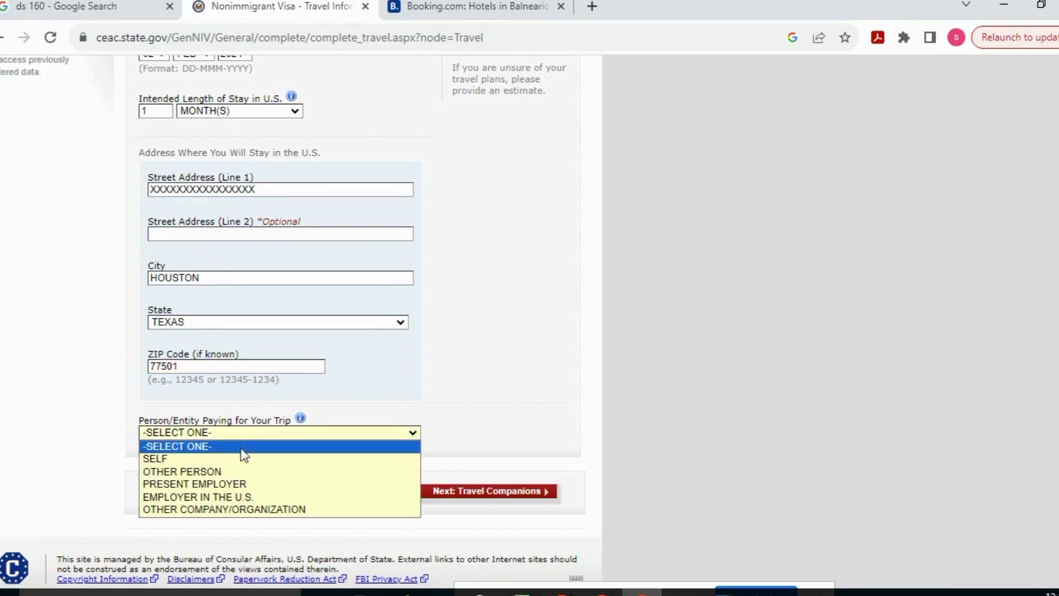
click(251, 458)
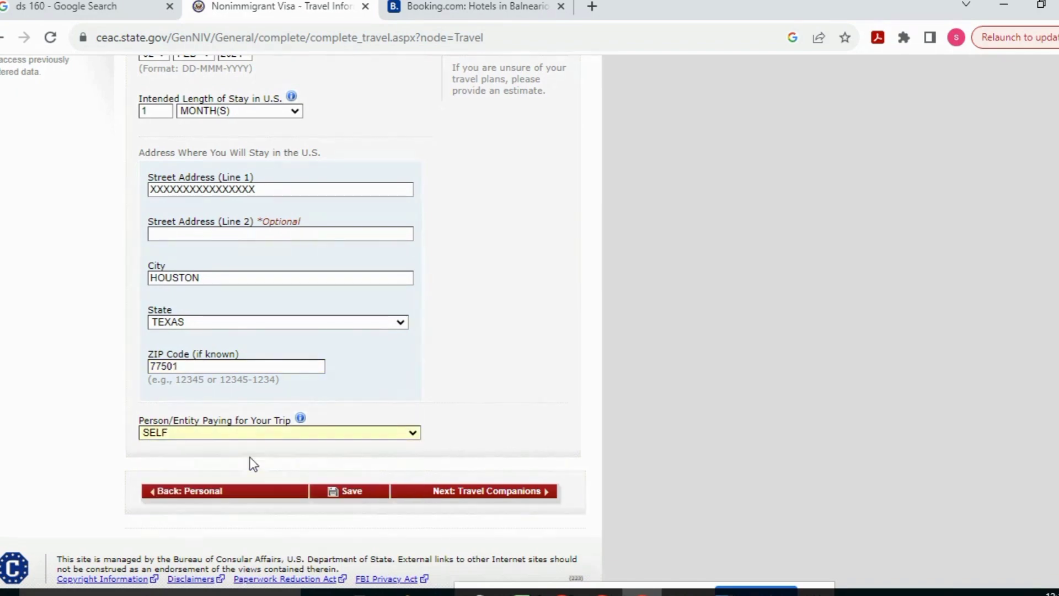
click(440, 494)
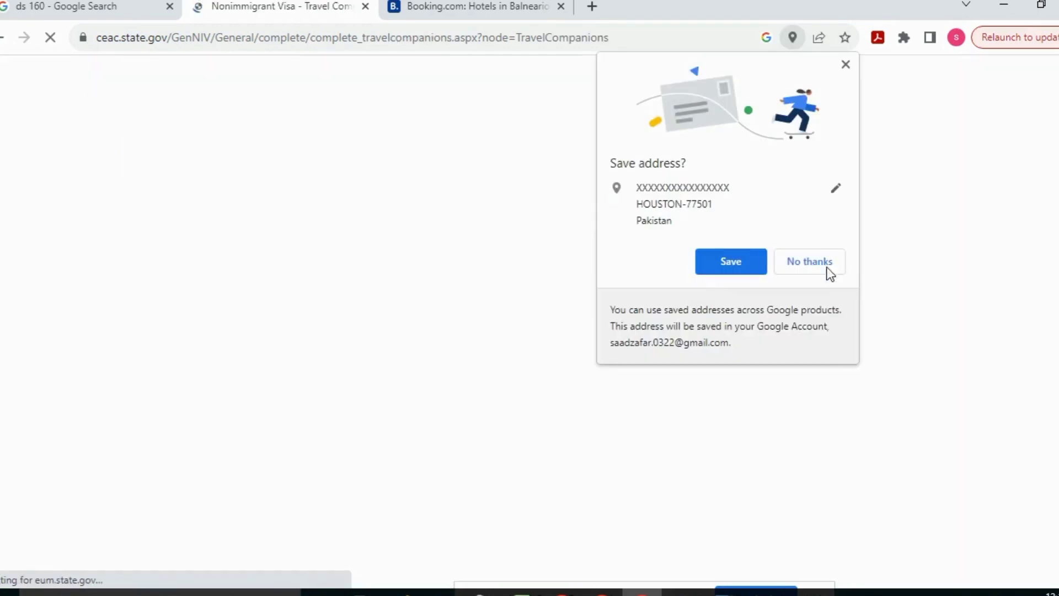
Decline the browser's address save, answer No to travel companions, save, and move to Previous U.S. Travel
click(807, 260)
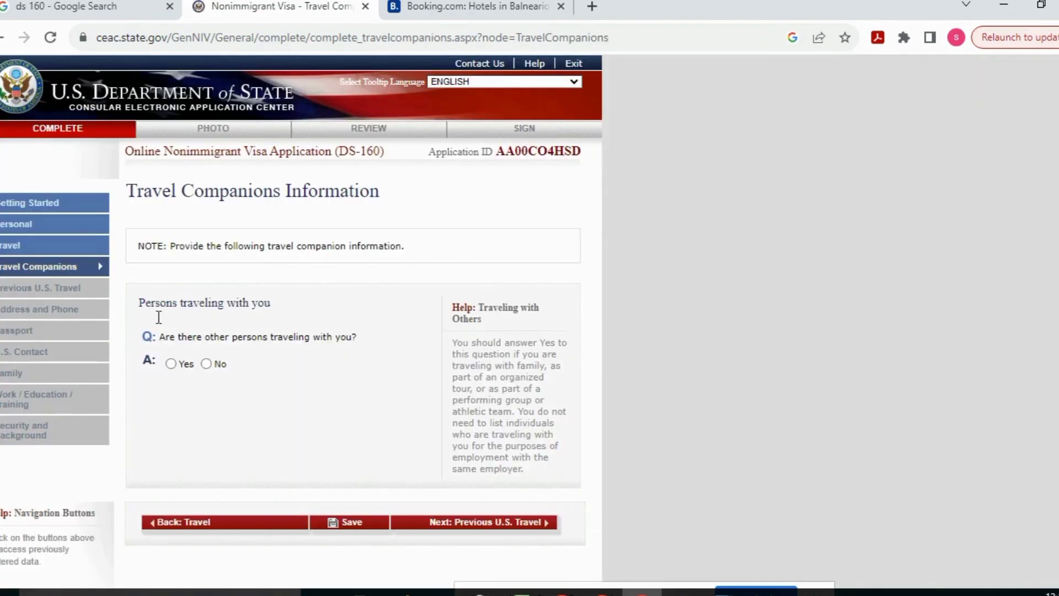
click(209, 364)
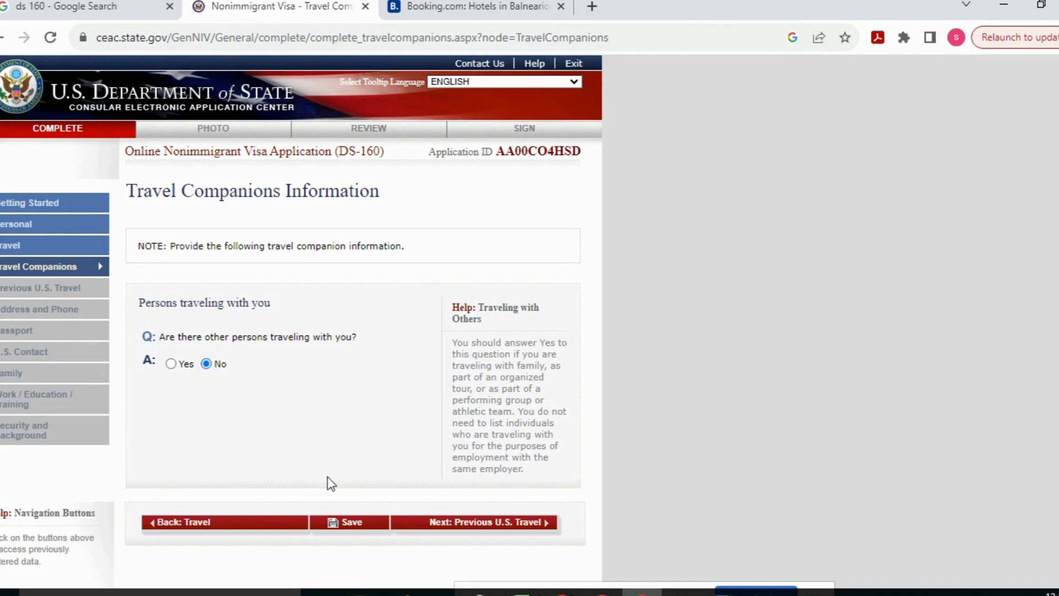
click(355, 524)
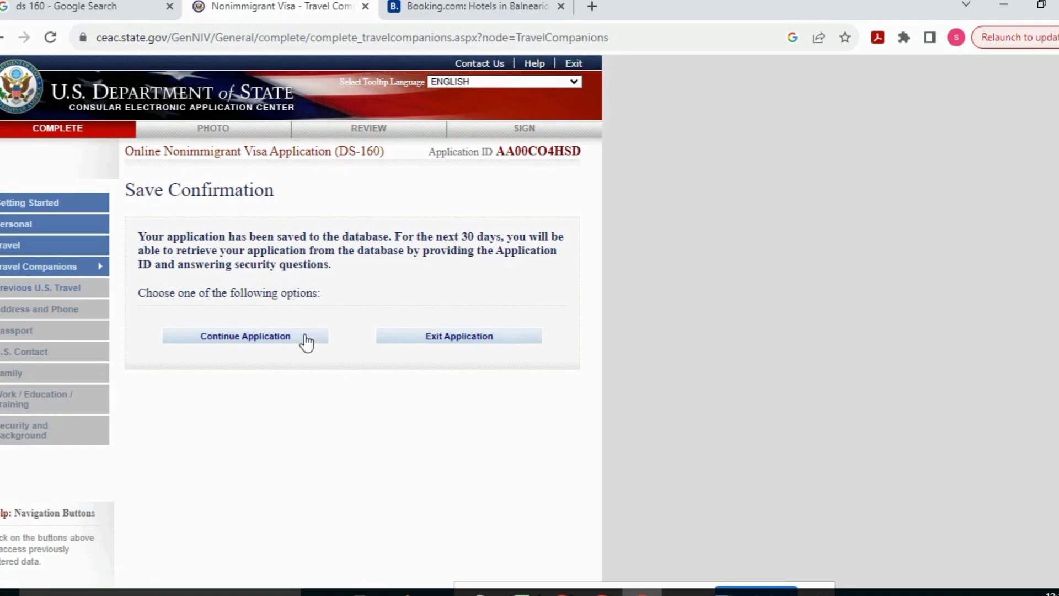
click(305, 339)
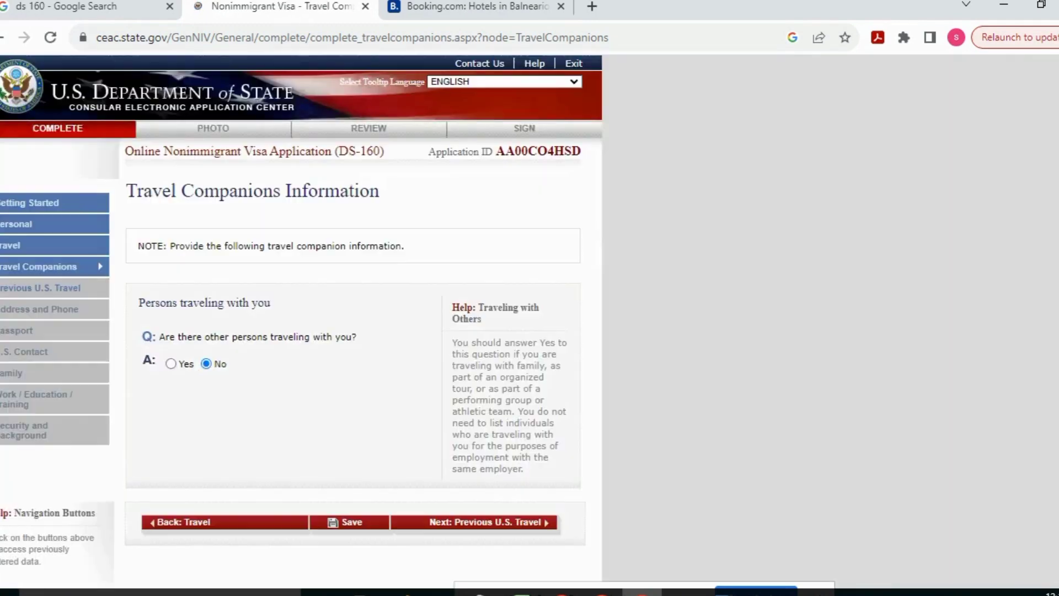
scroll(947, 276, down, 3)
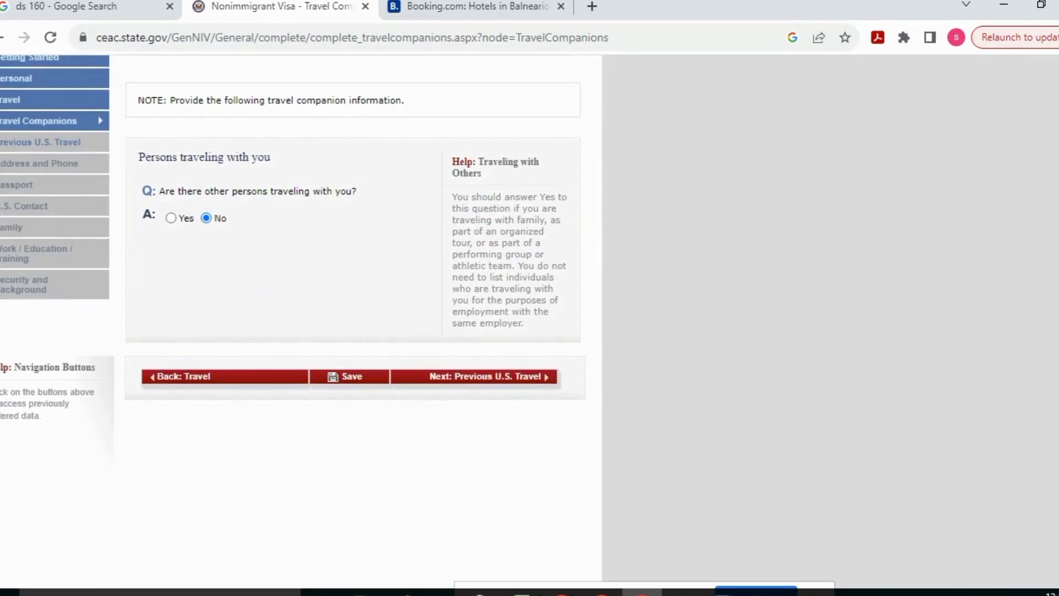
click(531, 385)
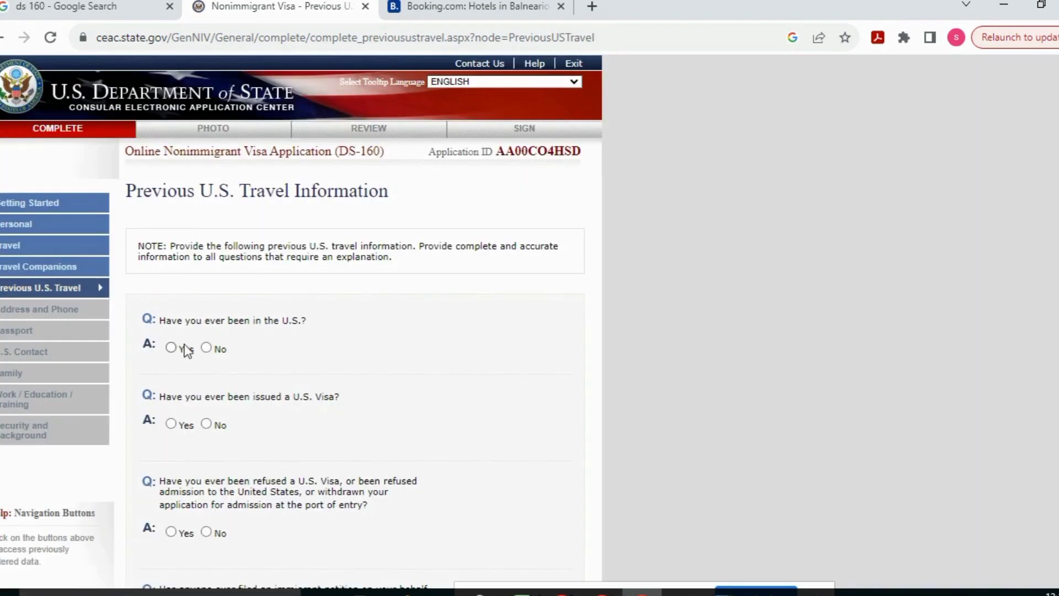
Answer No to prior U.S. visits and prior U.S. visas, then go to Address and Phone
click(206, 347)
click(206, 423)
scroll(915, 364, down, 5)
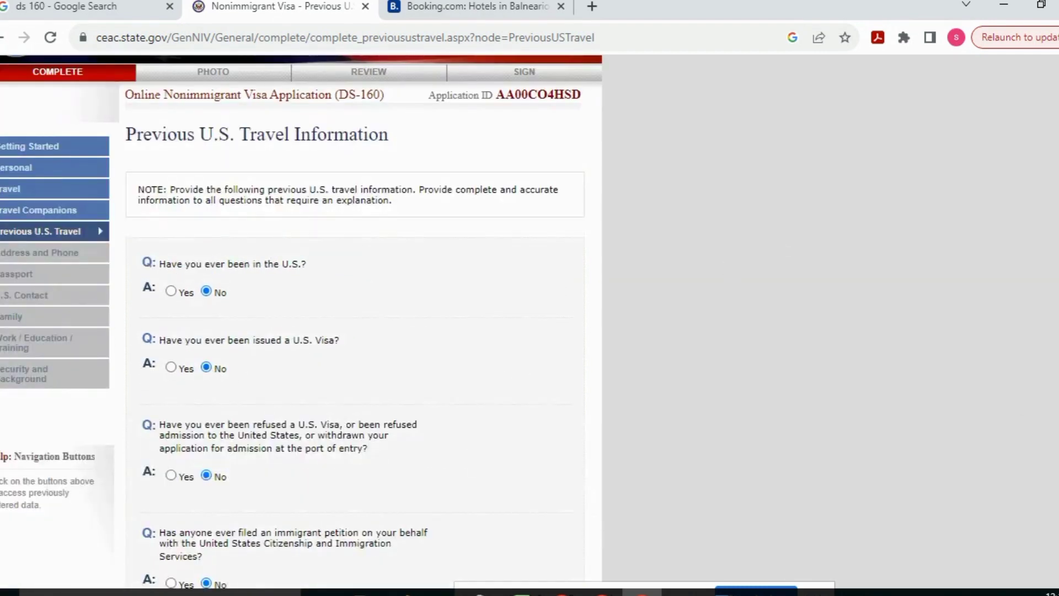
click(533, 458)
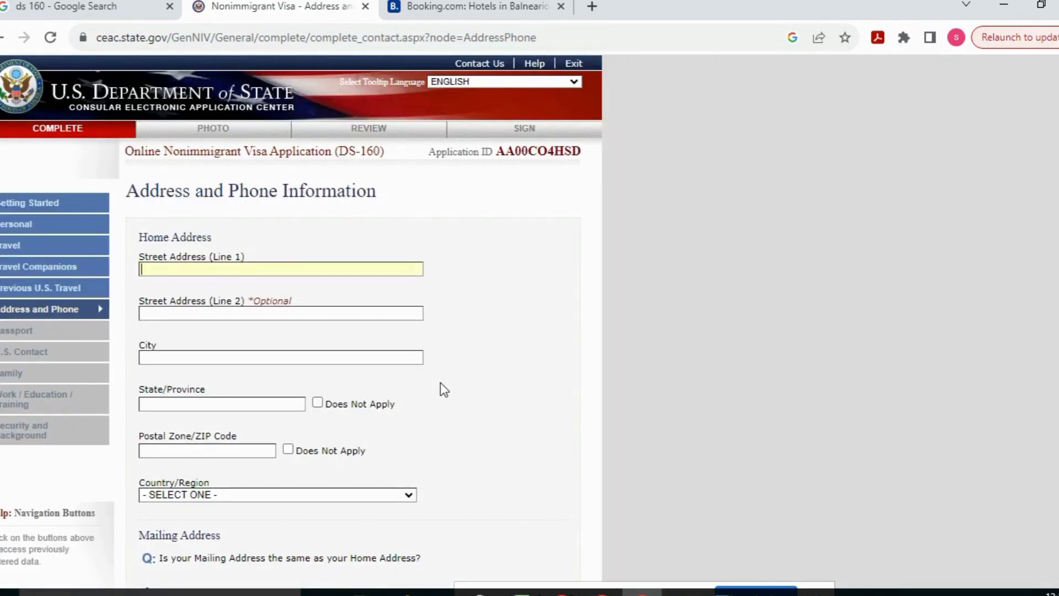
Enter the home address in PAKISTAN with state and postal code not applicable, and mailing address the same
text(XXXXXXXXXXXX)
click(276, 361)
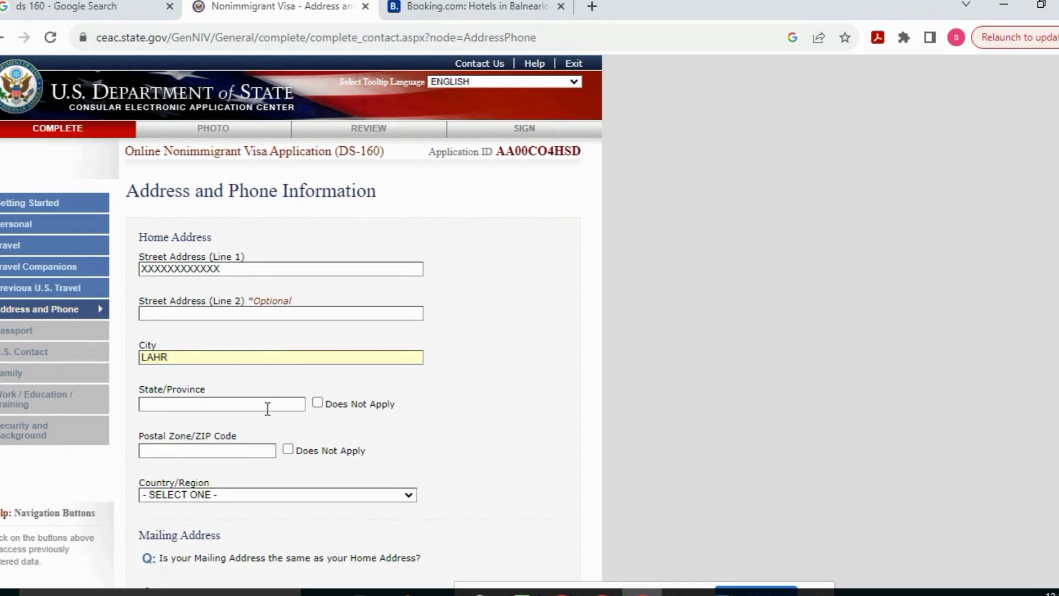
click(318, 403)
click(287, 449)
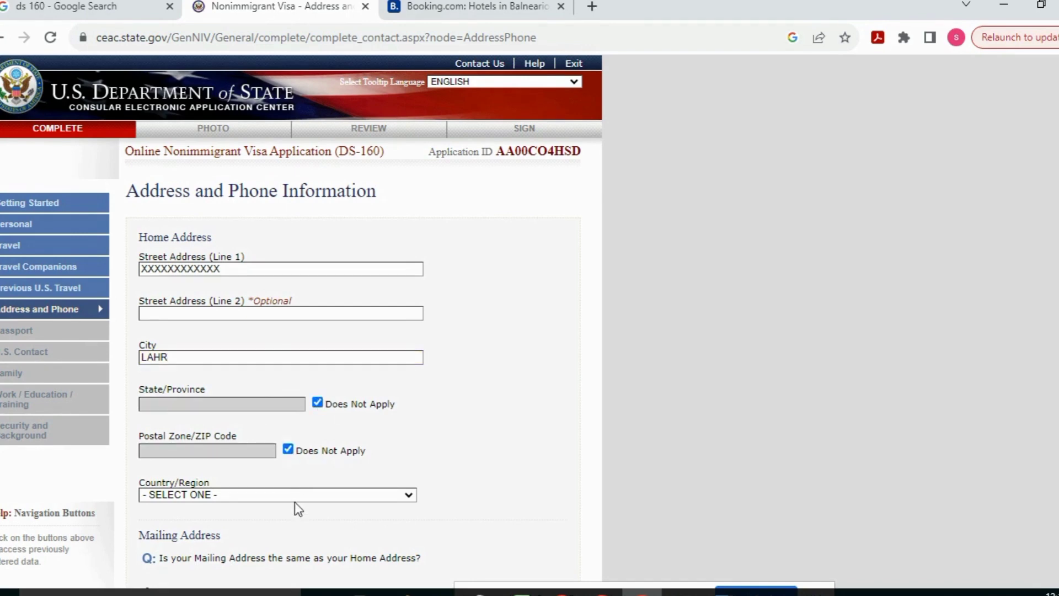
click(305, 496)
key(p)
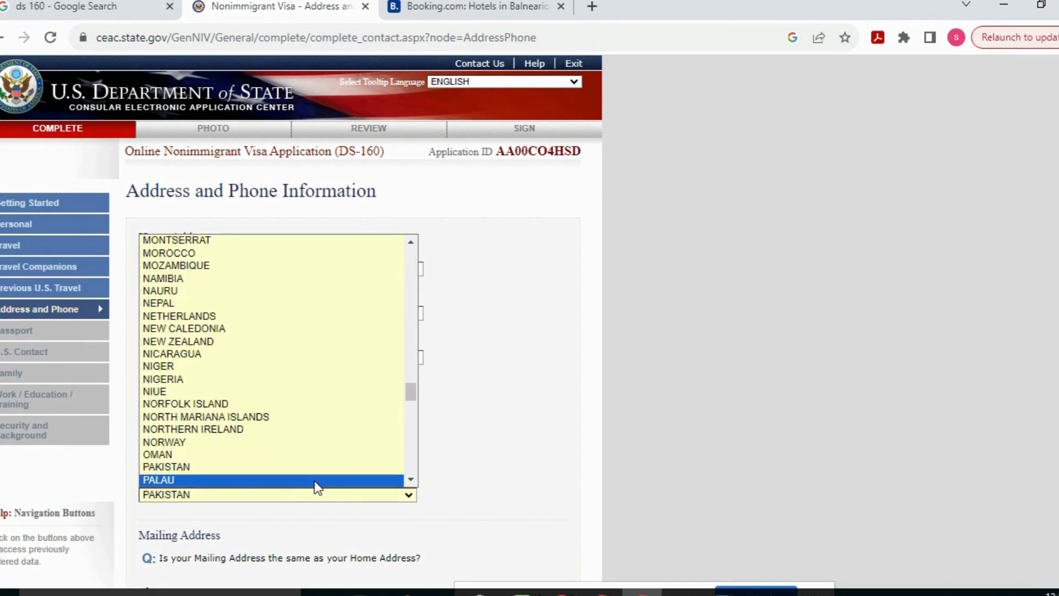
click(315, 484)
click(279, 495)
key(Down)
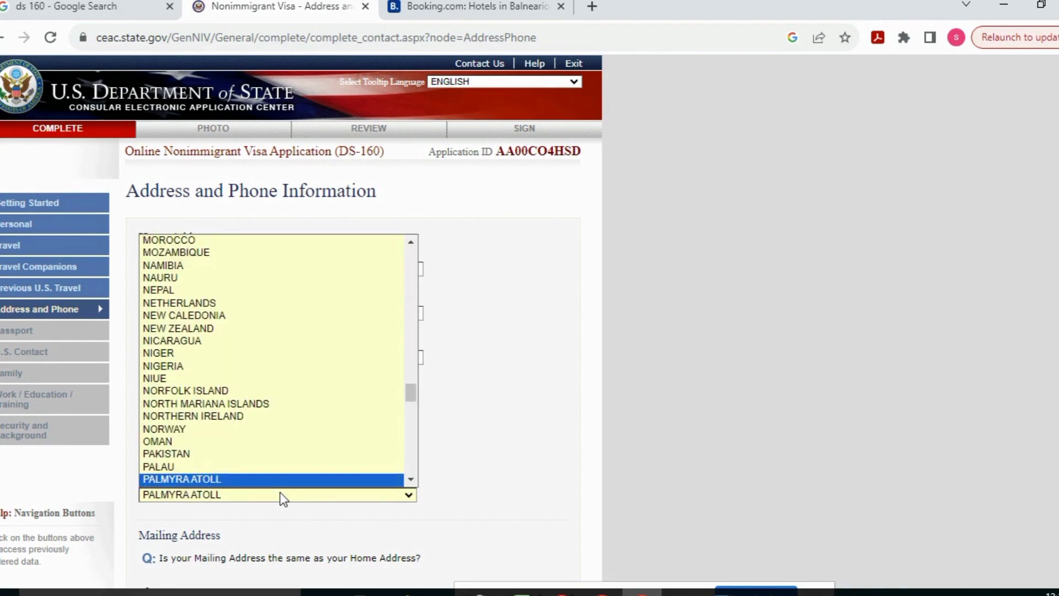
click(254, 441)
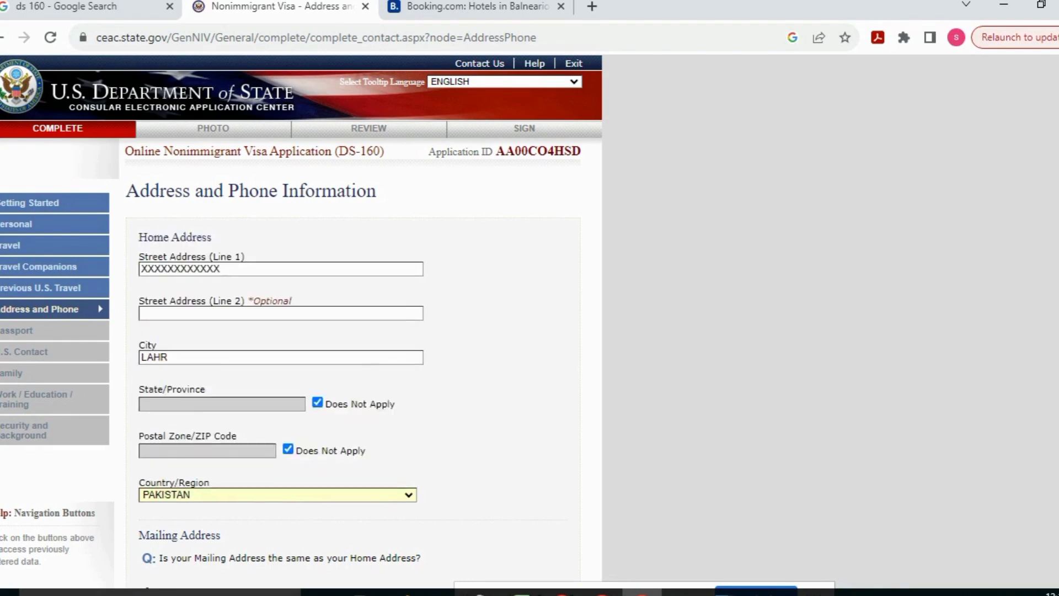
scroll(796, 347, down, 7)
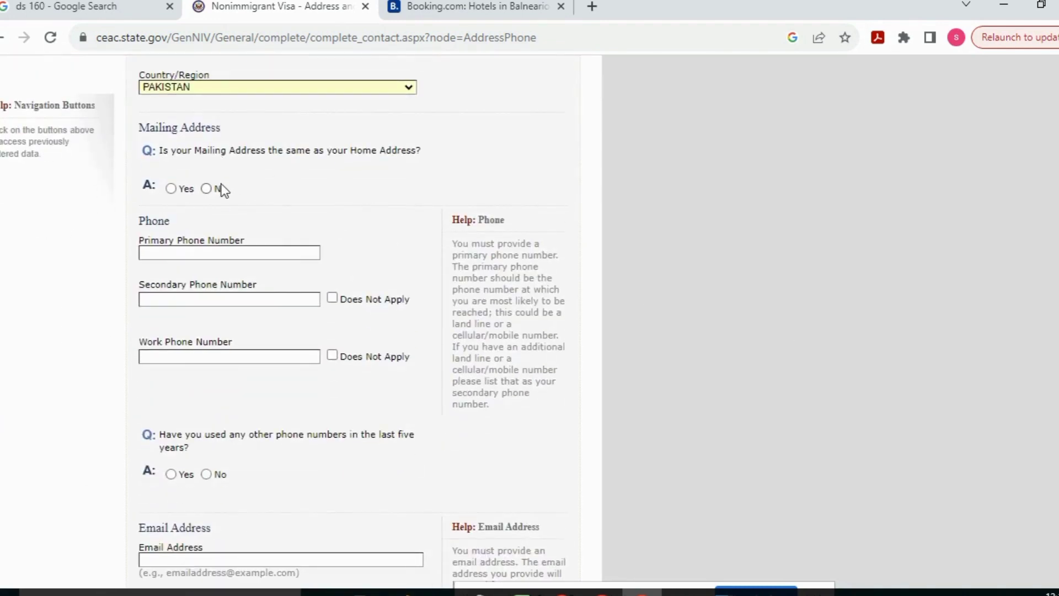
click(172, 188)
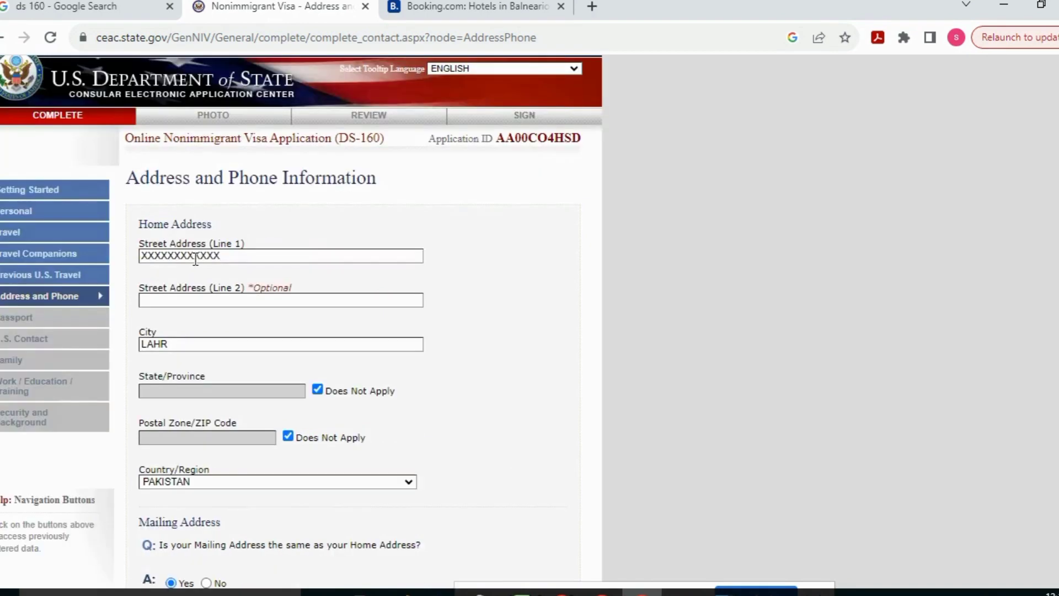
Enter the primary phone number and e-mail address, marking work and secondary phones not applicable
scroll(730, 274, down, 10)
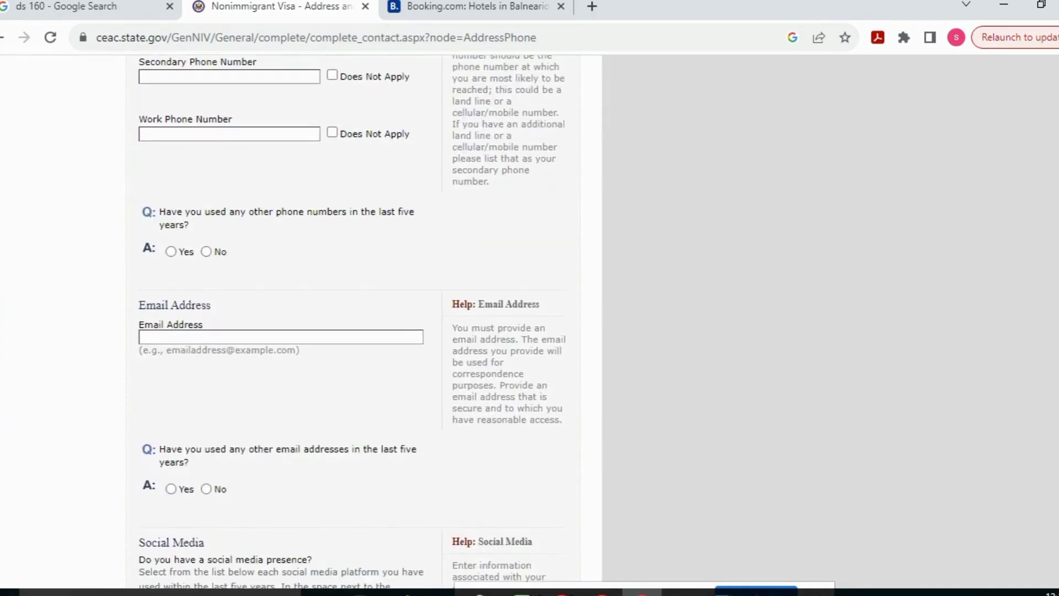
scroll(383, 230, up, 3)
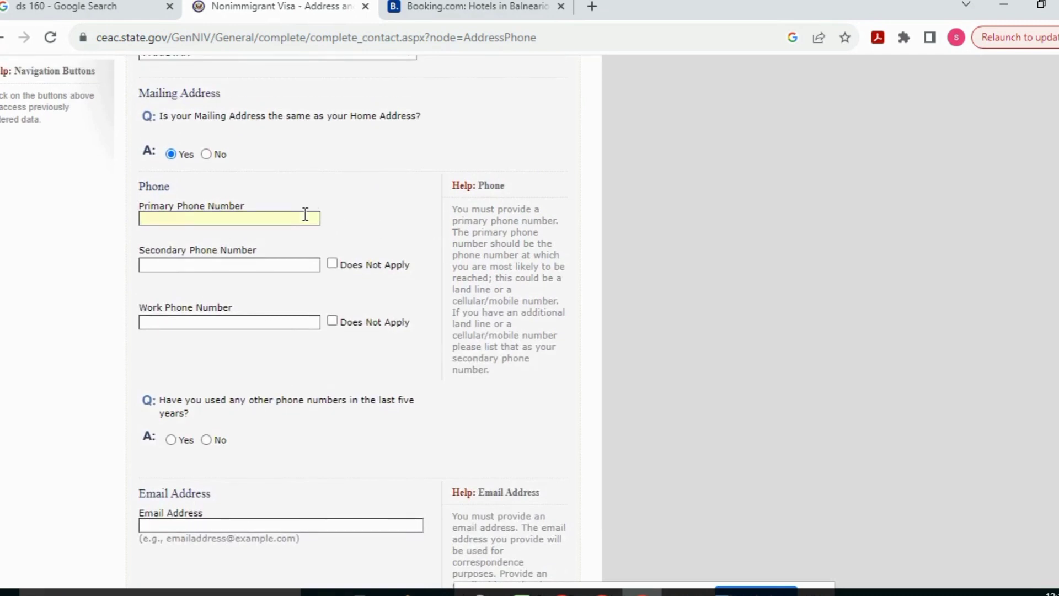
text(480596895)
click(331, 321)
click(331, 263)
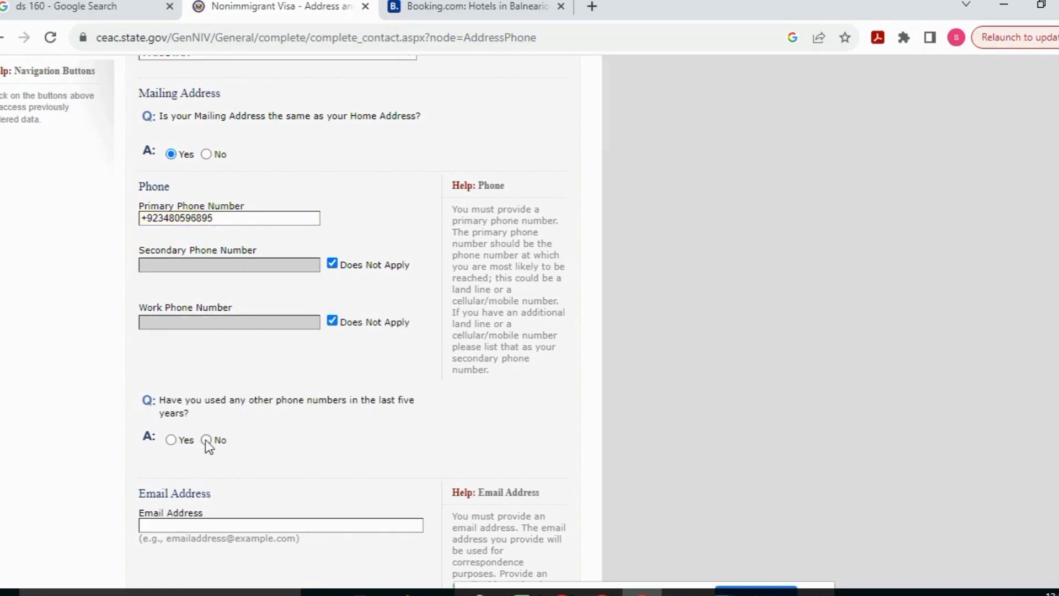
scroll(1017, 343, down, 5)
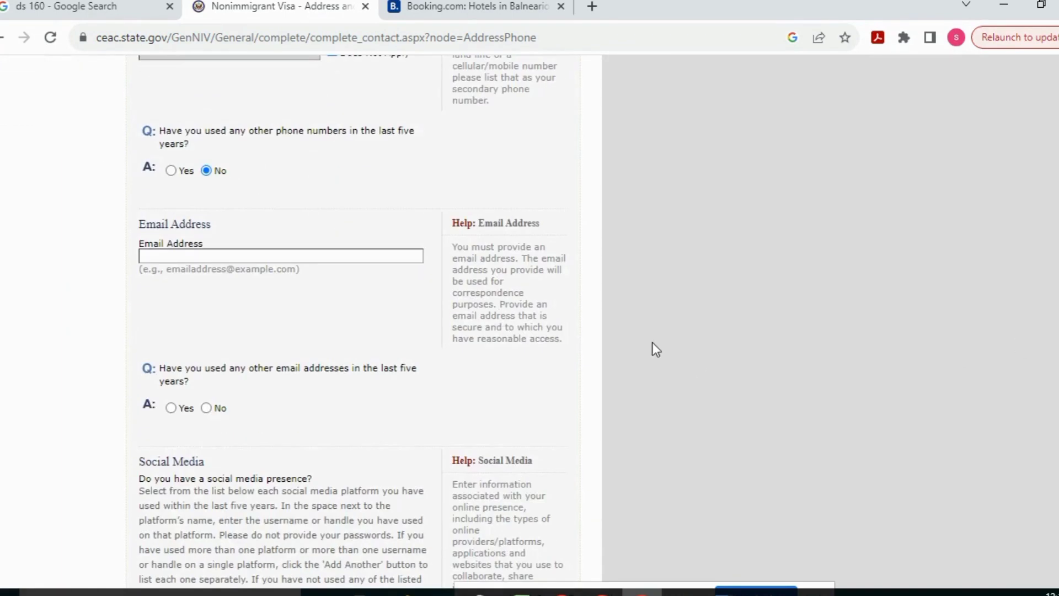
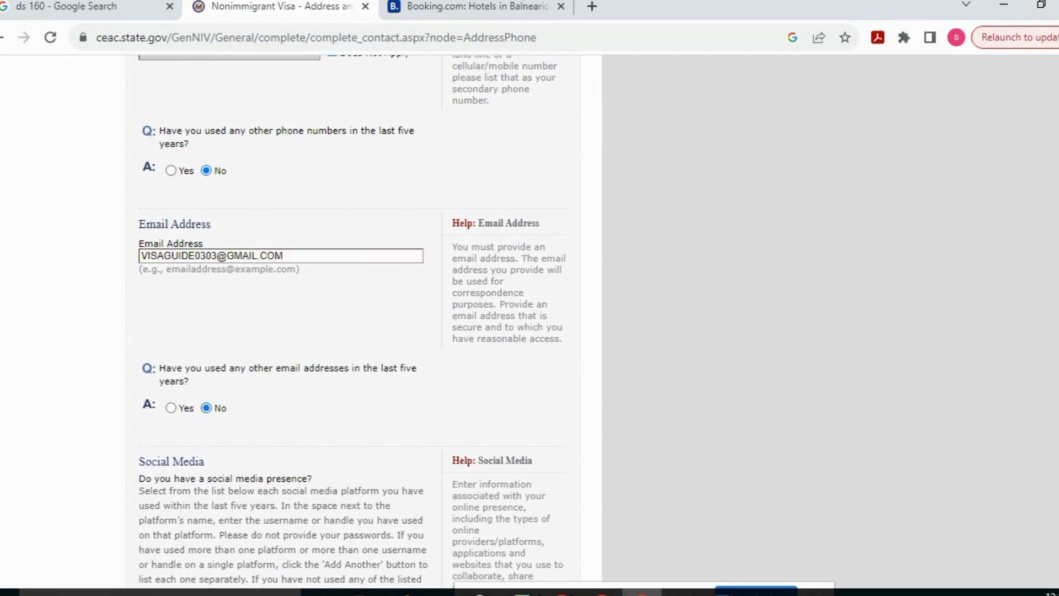
Leave the social media platform unset, save the page, and continue to Passport Information
scroll(661, 367, down, 4)
scroll(433, 408, up, 7)
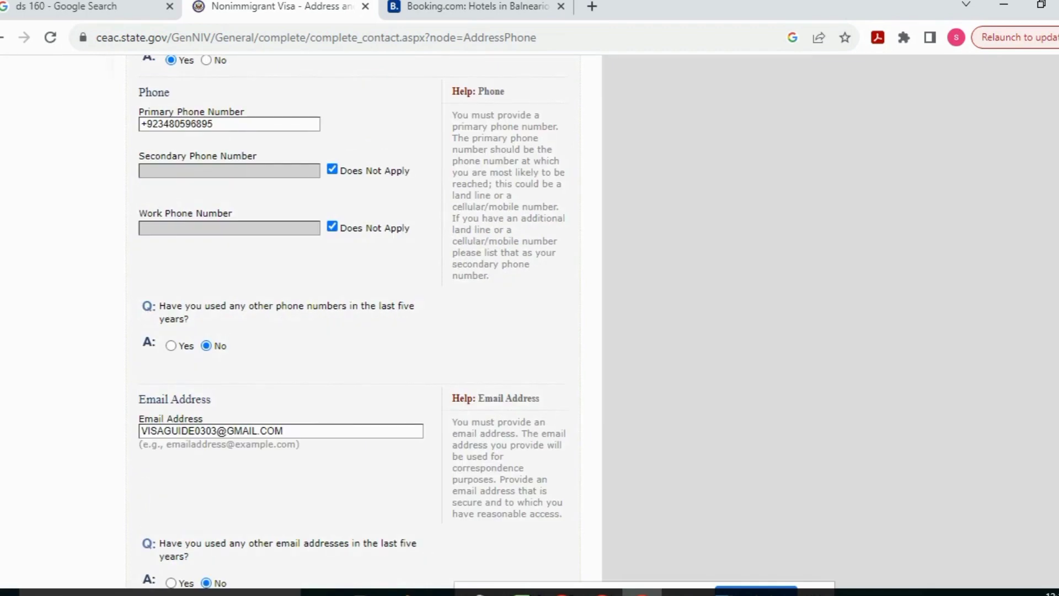
scroll(764, 298, down, 8)
click(309, 368)
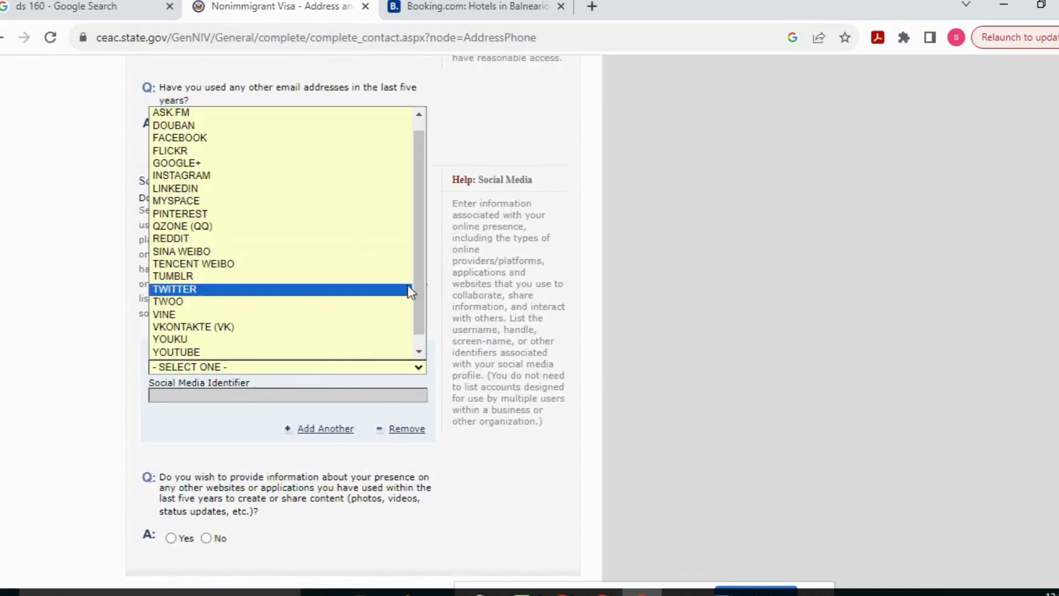
click(449, 302)
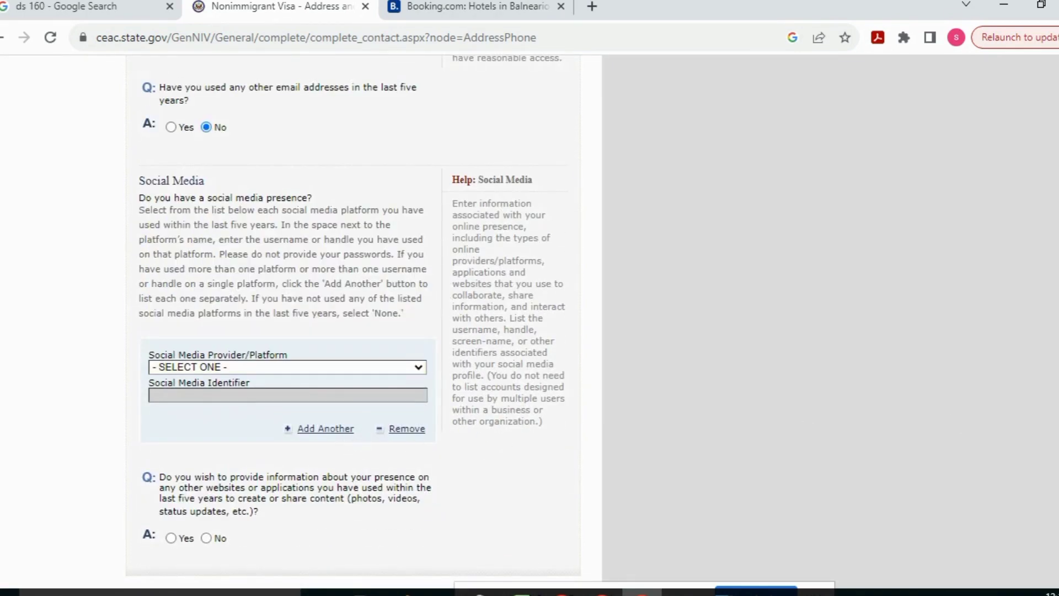
scroll(486, 381, down, 3)
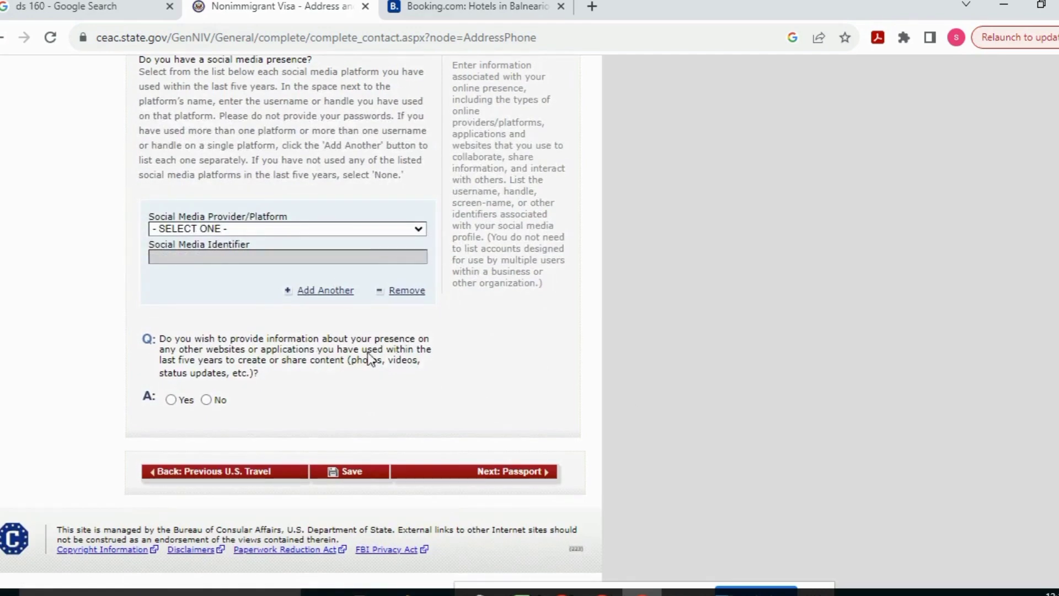
click(368, 471)
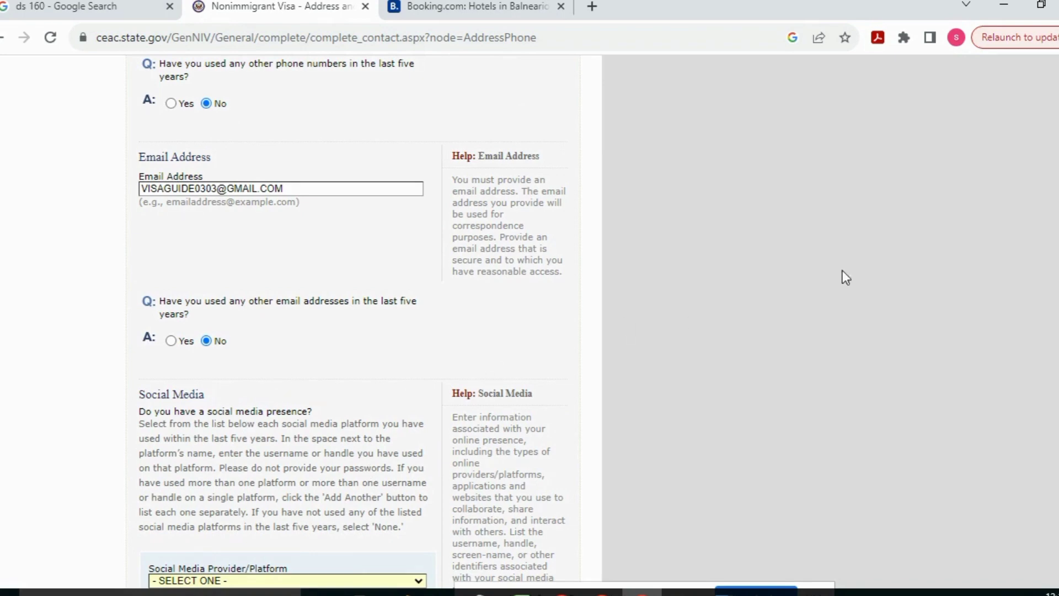
scroll(352, 319, down, 6)
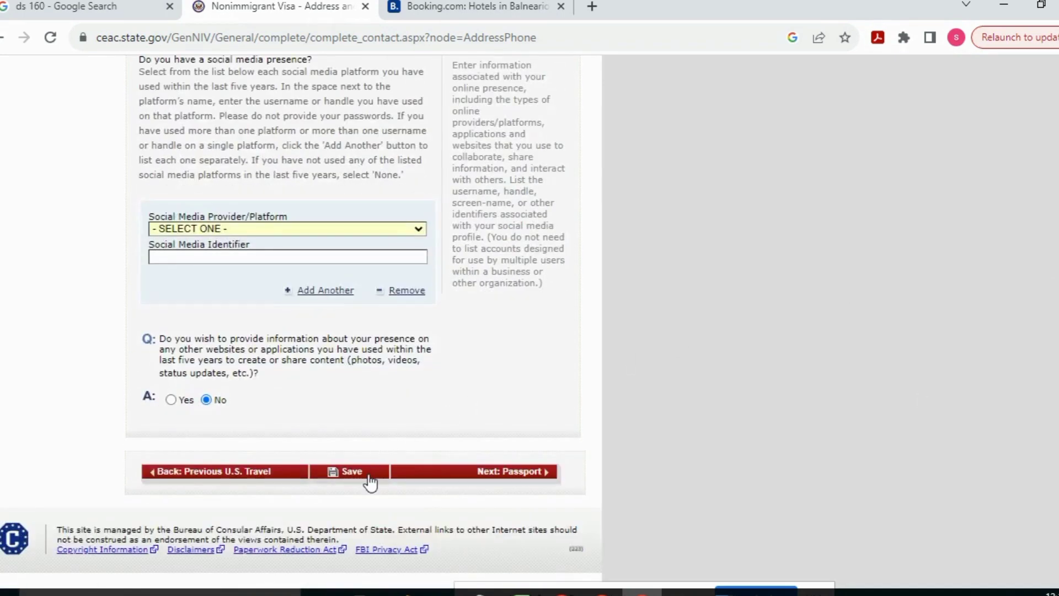
click(419, 471)
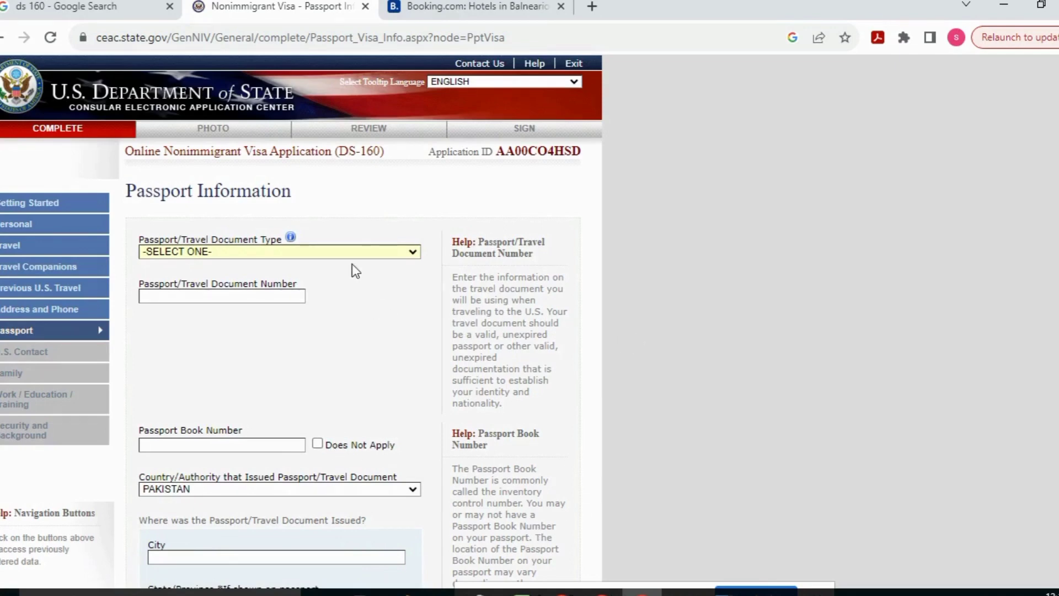
Record a REGULAR passport with its number, book number not applicable, issued in LAHOREPUNJAB
click(356, 252)
click(348, 276)
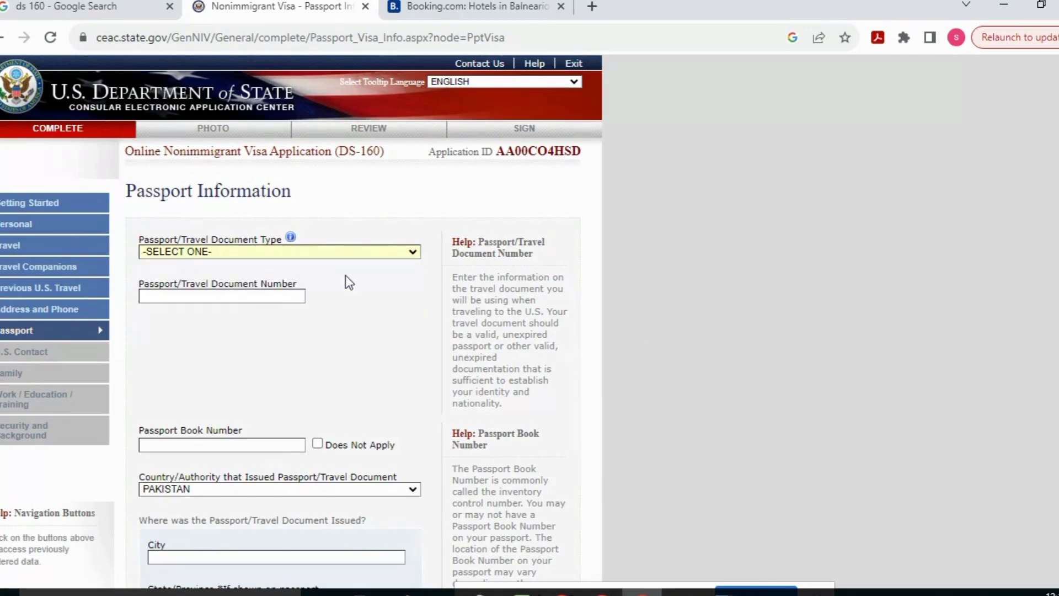
click(278, 300)
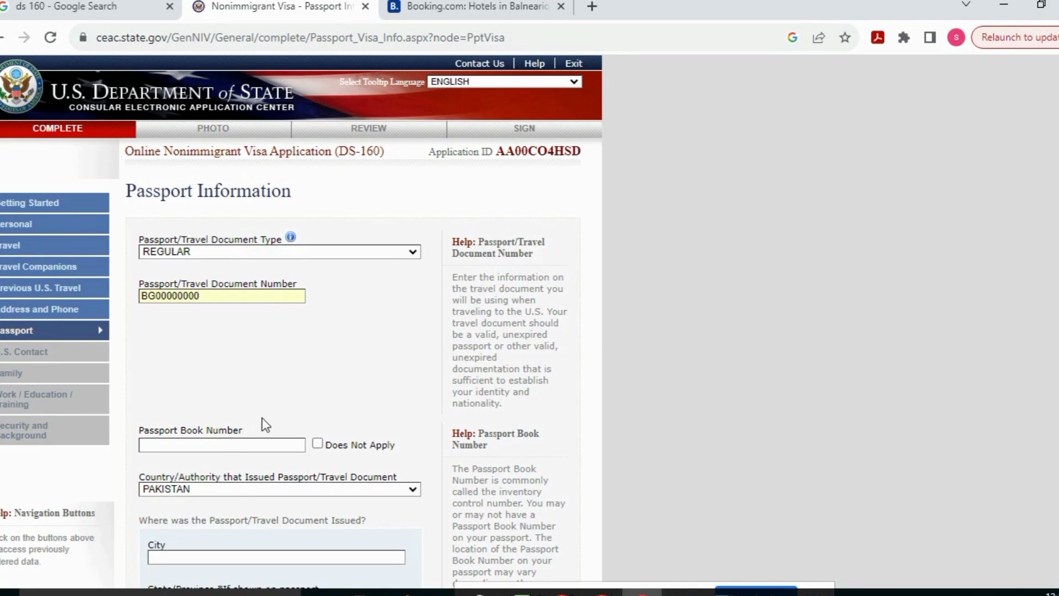
click(317, 443)
scroll(562, 291, down, 5)
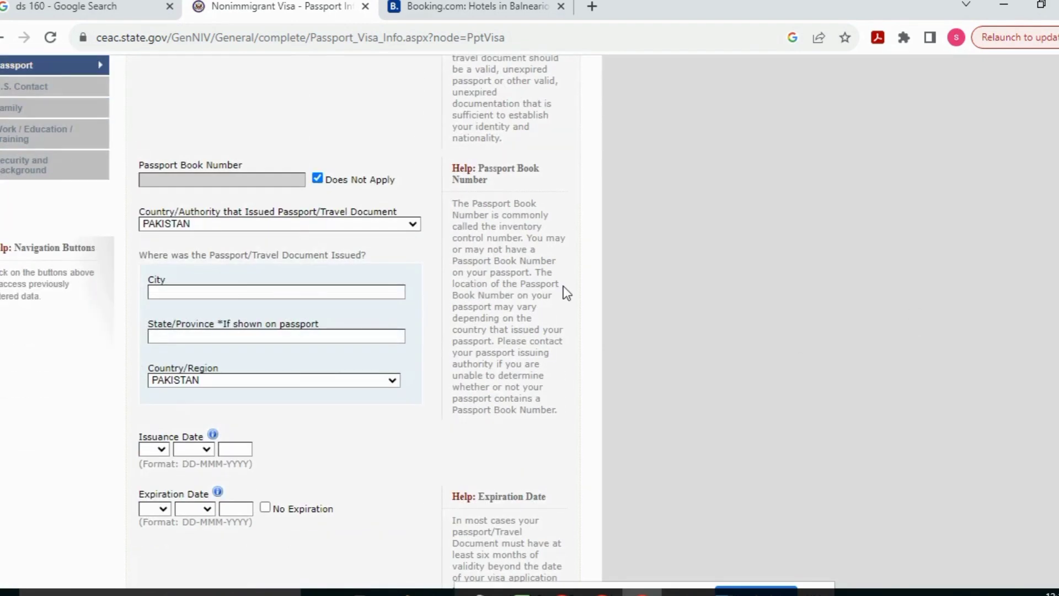
click(386, 291)
text(LAHOREPUNJAB)
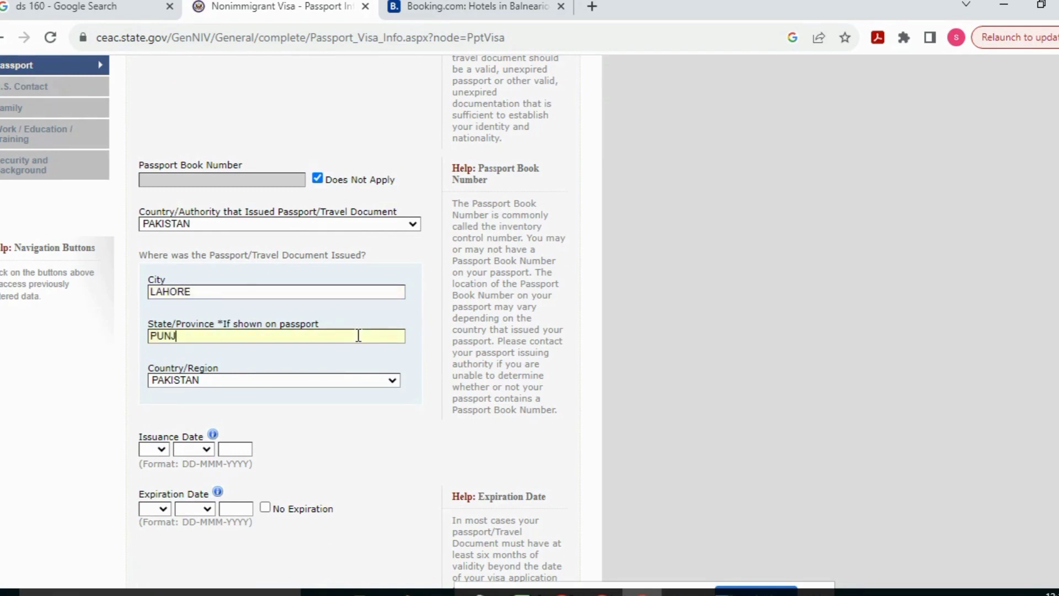
Set issue date 01 JAN 2022 and expiry 01 JAN 2032, answer No to lost passport, and continue
click(161, 449)
click(149, 207)
click(207, 449)
click(197, 293)
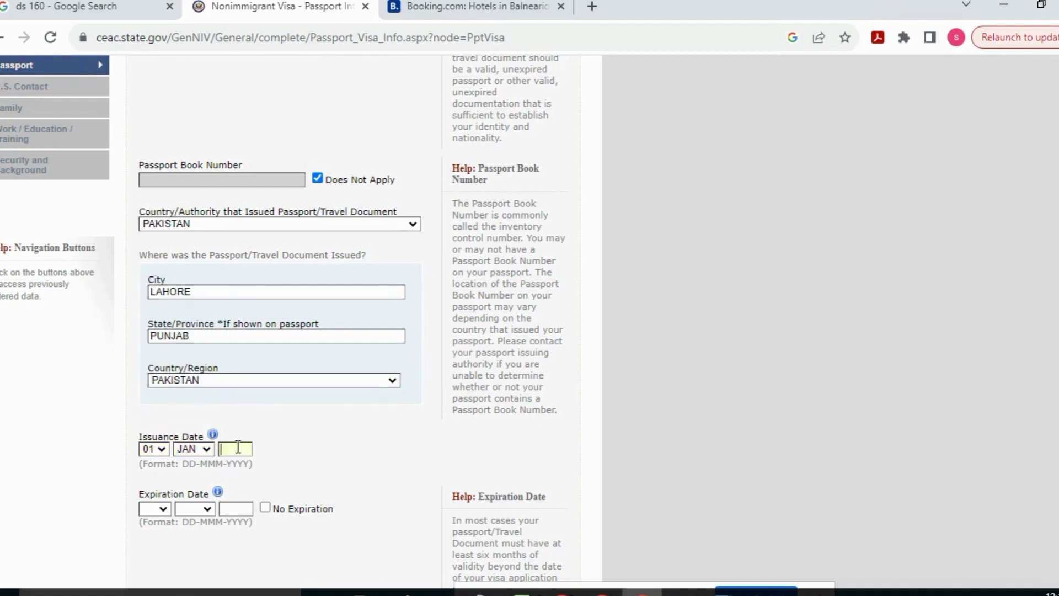
click(160, 507)
click(160, 264)
click(209, 506)
click(205, 345)
click(240, 504)
text(2032)
scroll(353, 320, down, 4)
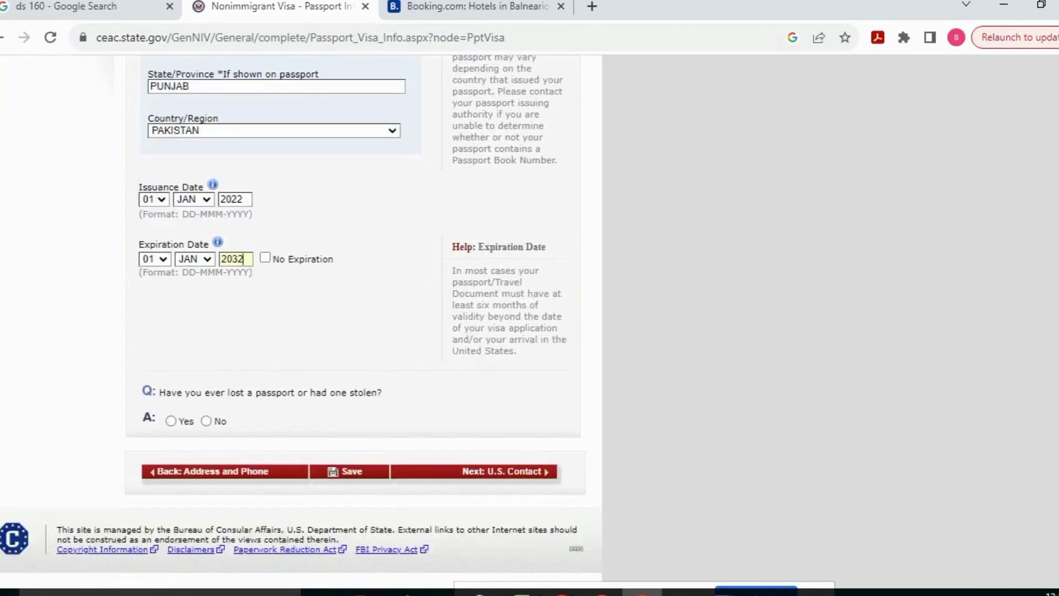
click(207, 425)
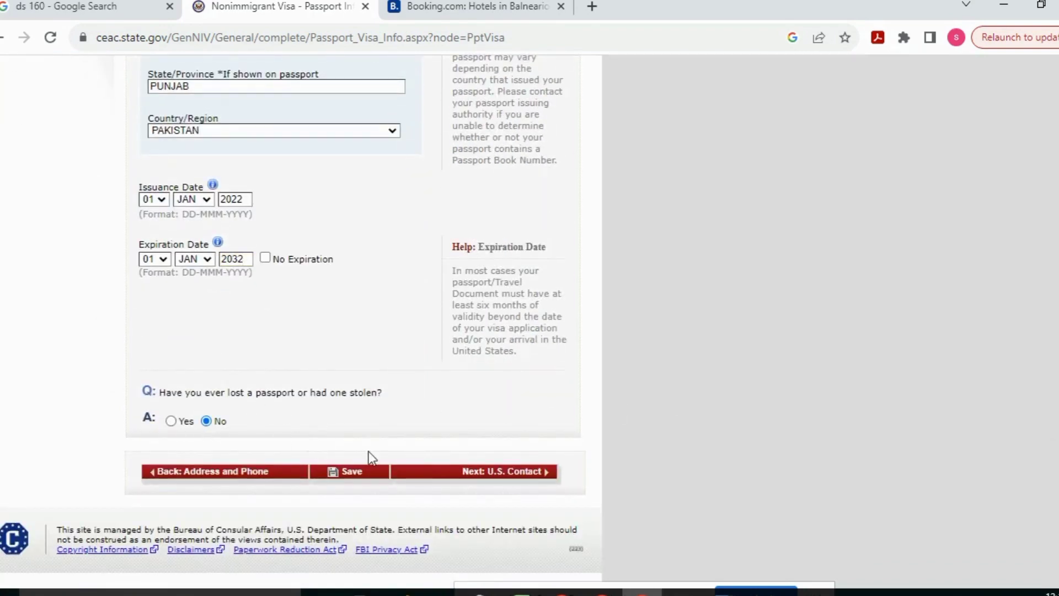
click(461, 471)
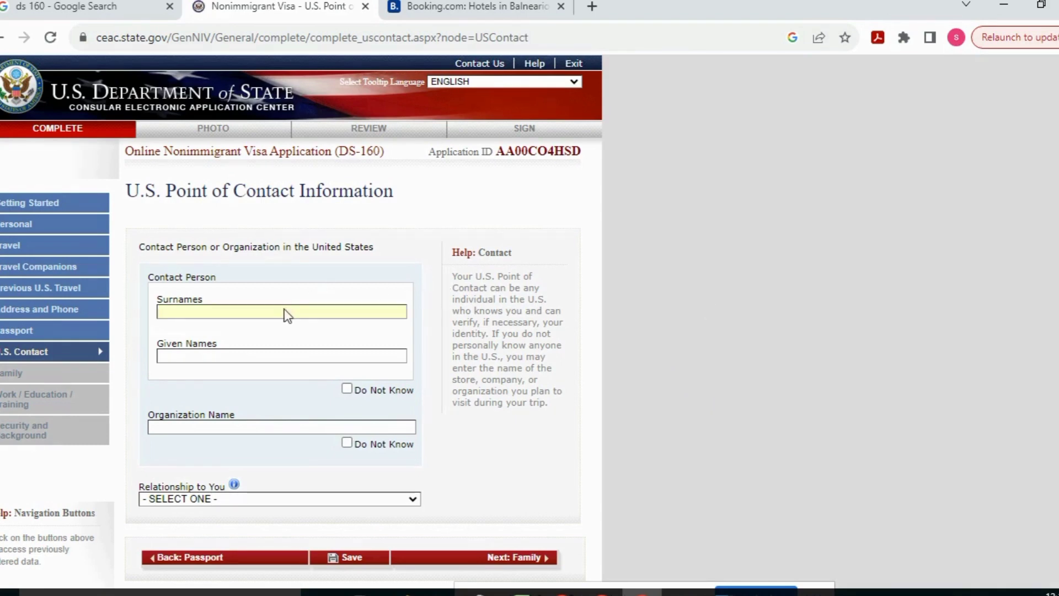
Enter the contact's name as a FRIEND with organization unknown, plus the street address
text(XXXX)
text(XX)
click(357, 497)
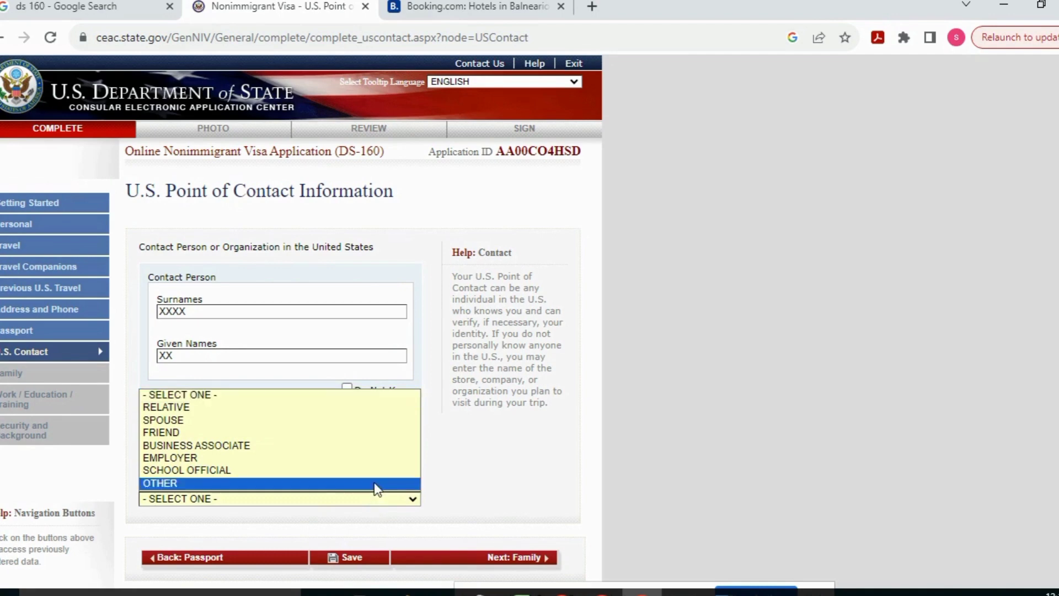
click(359, 435)
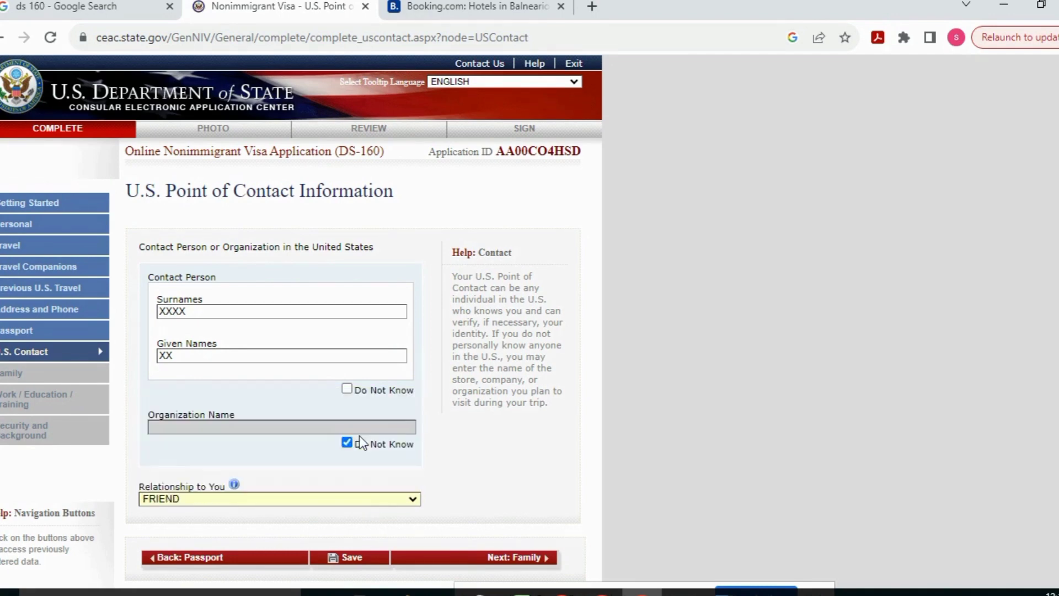
scroll(472, 353, down, 4)
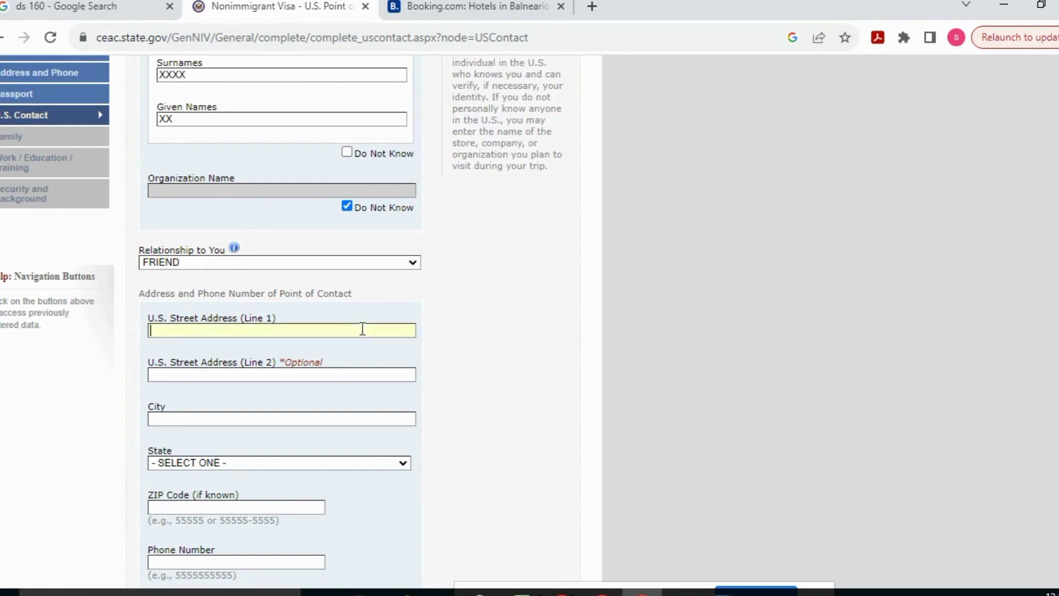
text(XXXXXXXX)
Set the contact's city to RICHMOND, state TEXAS, e-mail not applicable, and continue to Family
scroll(362, 294, down, 2)
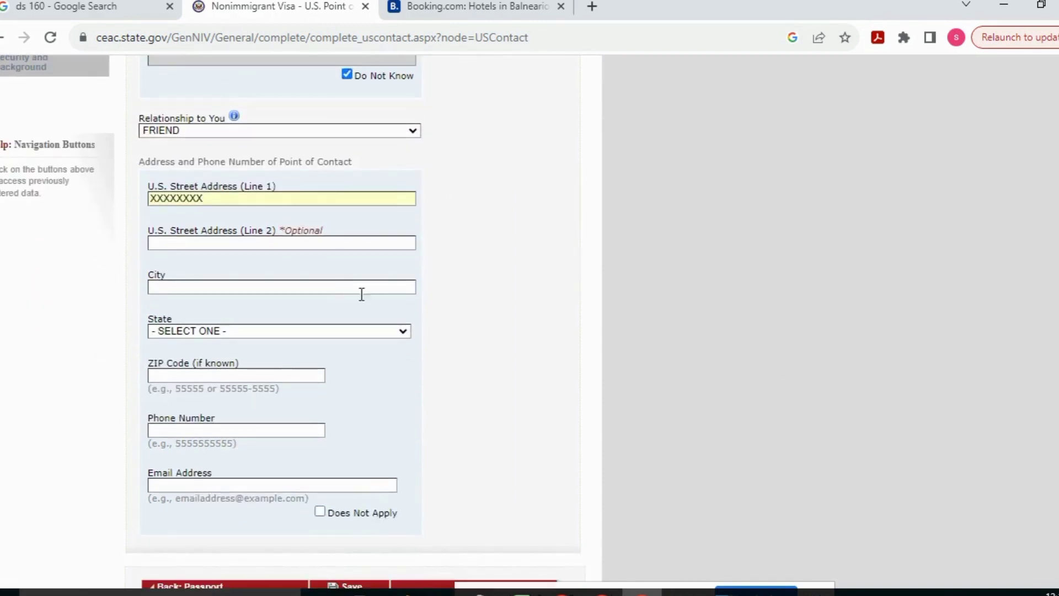
click(332, 288)
text(RICHMOND)
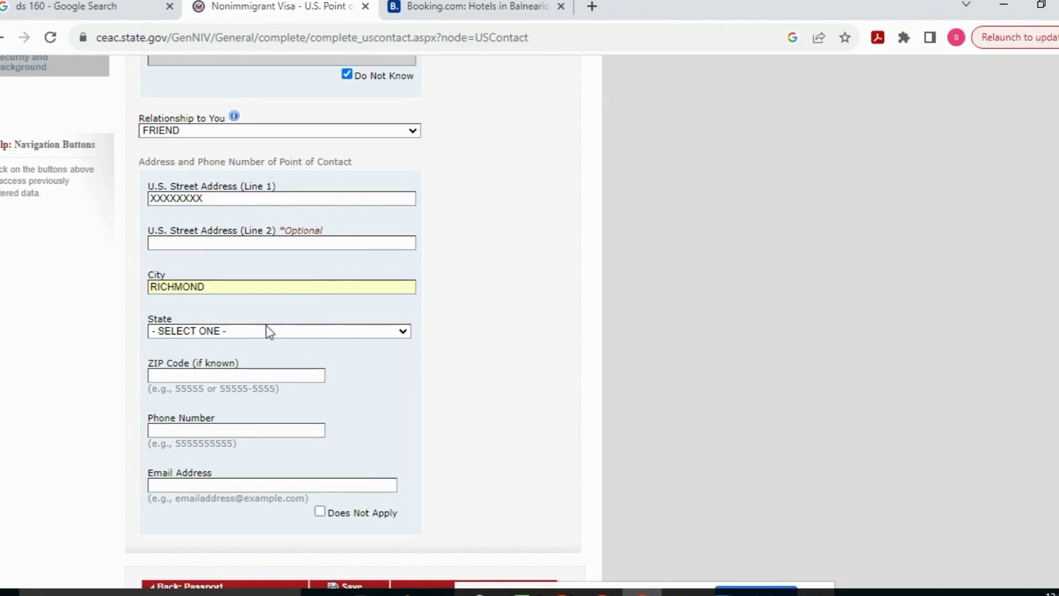
click(270, 329)
key(t)
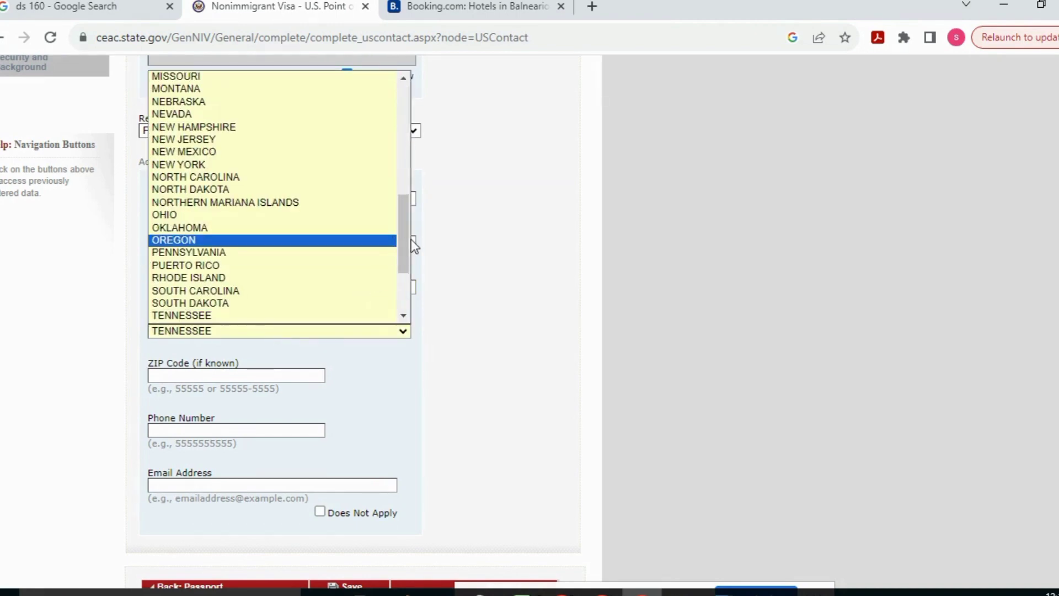
drag(405, 233, 339, 257)
click(330, 240)
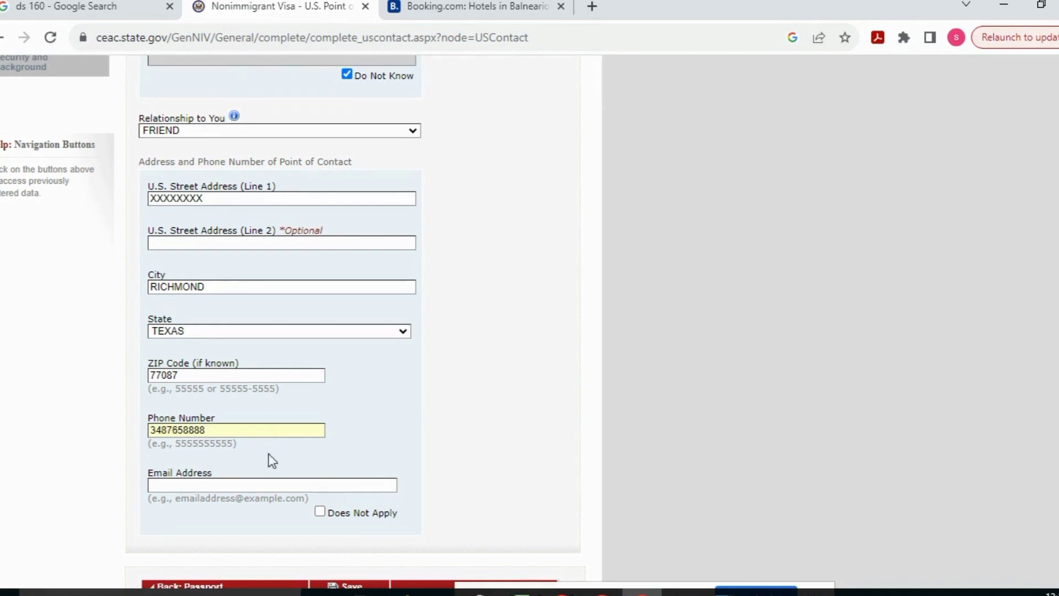
click(268, 483)
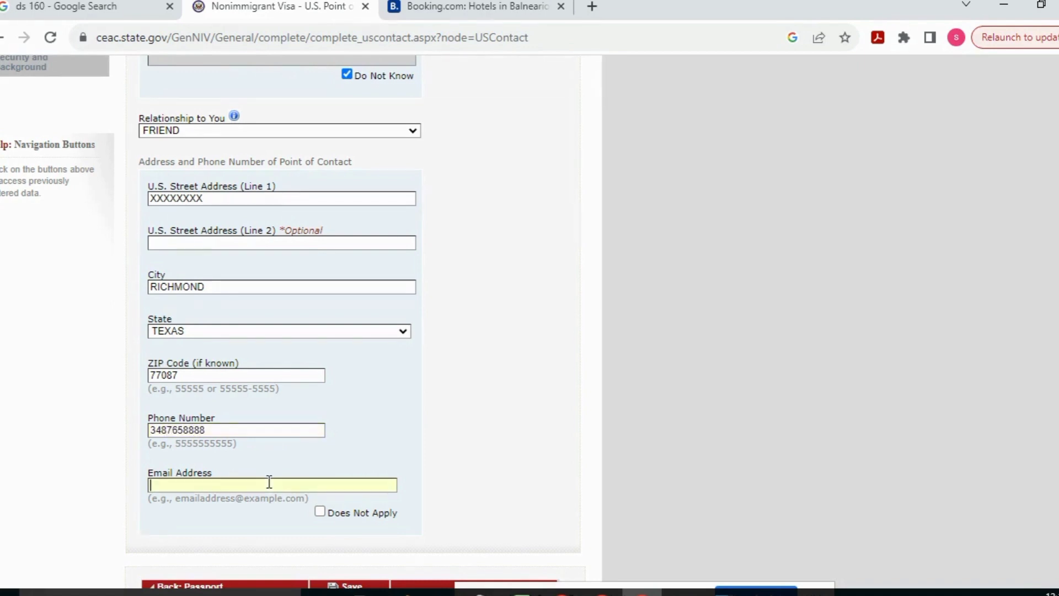
click(319, 511)
scroll(321, 512, down, 2)
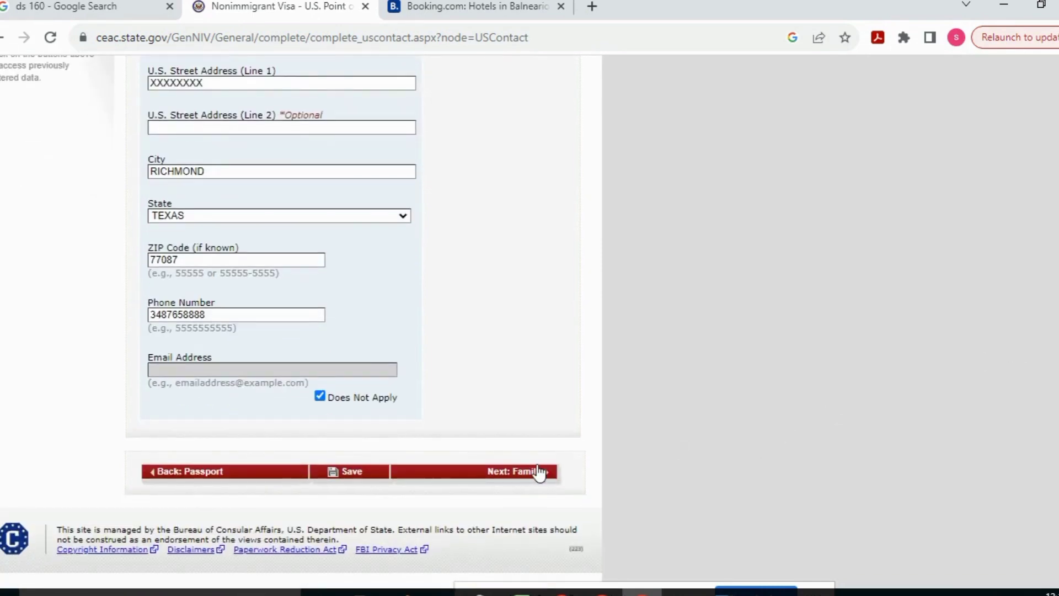
click(512, 471)
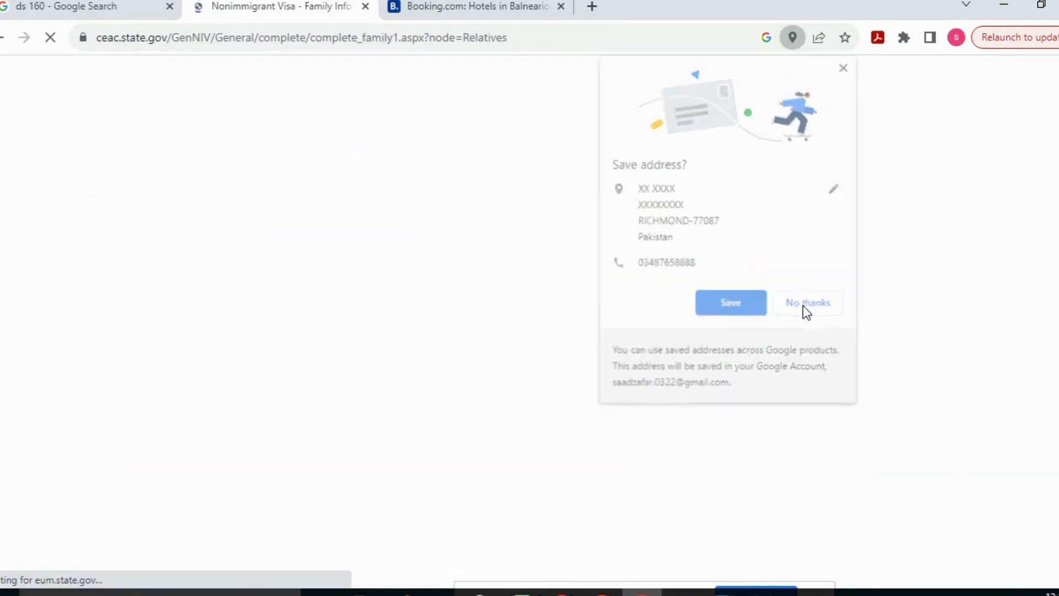
click(802, 308)
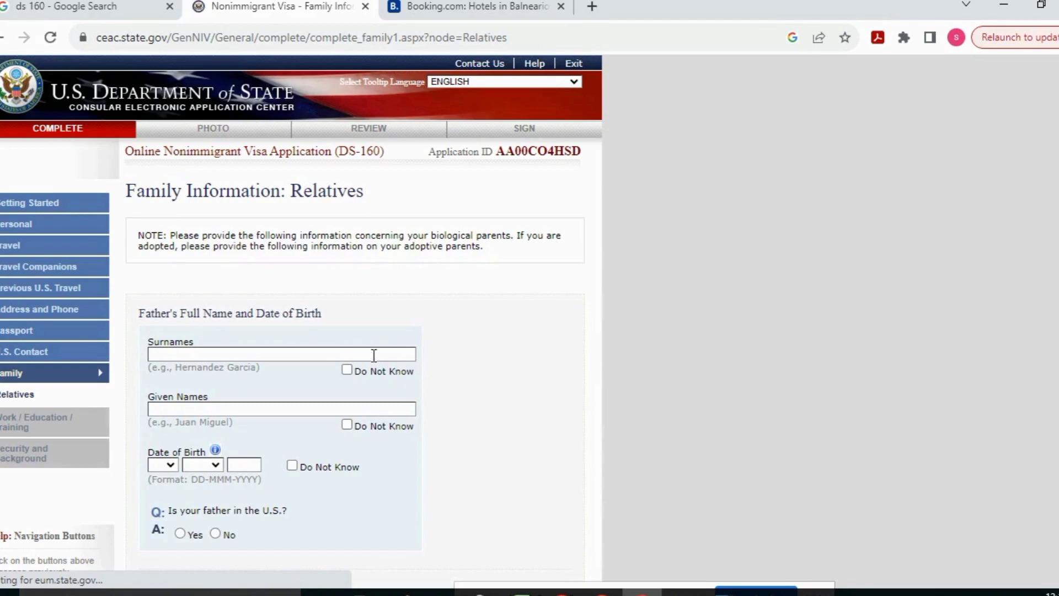
Mark father's and mother's surnames and given names Do Not Know, then continue to Work/Education
click(347, 369)
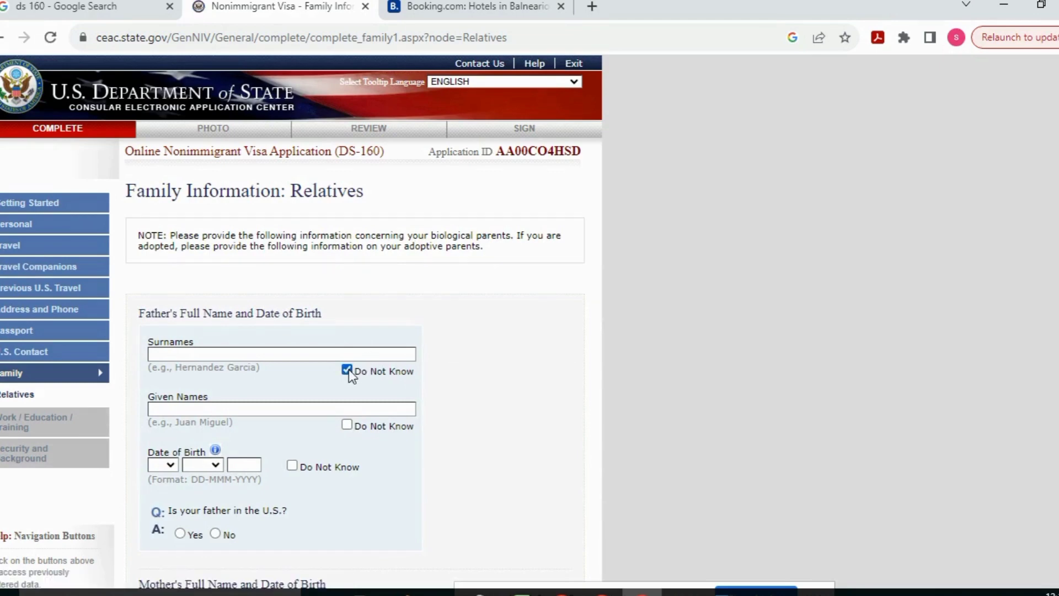
click(347, 426)
scroll(1015, 328, down, 1)
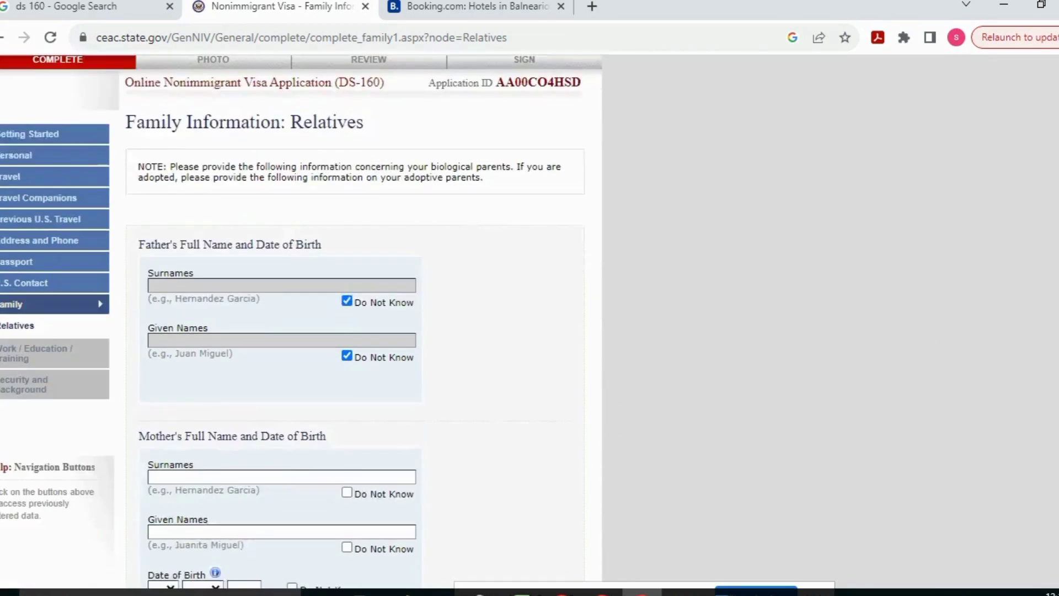
scroll(905, 373, down, 3)
click(347, 325)
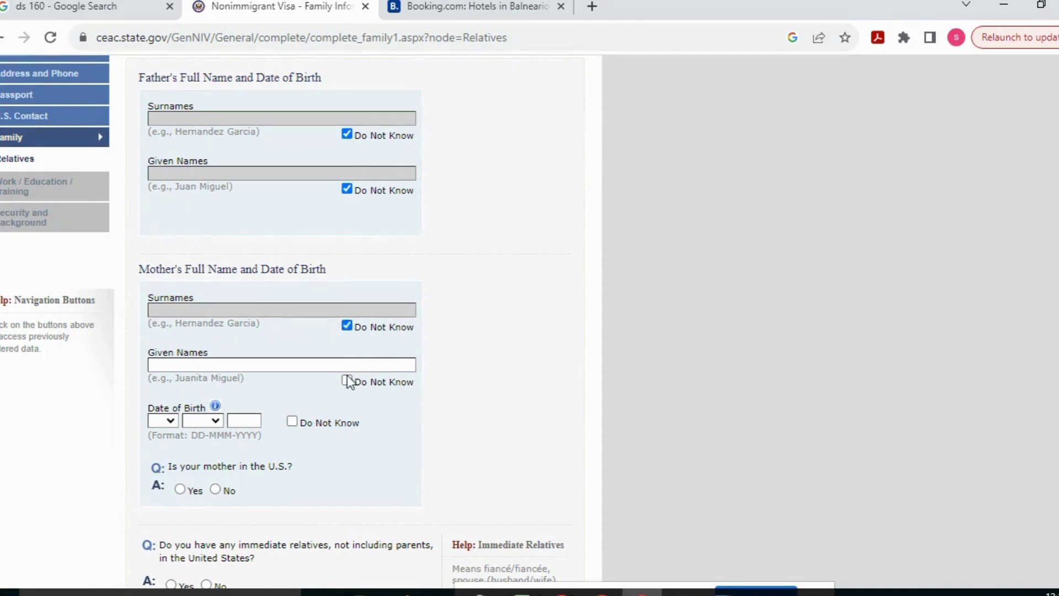
click(347, 381)
scroll(1045, 378, down, 2)
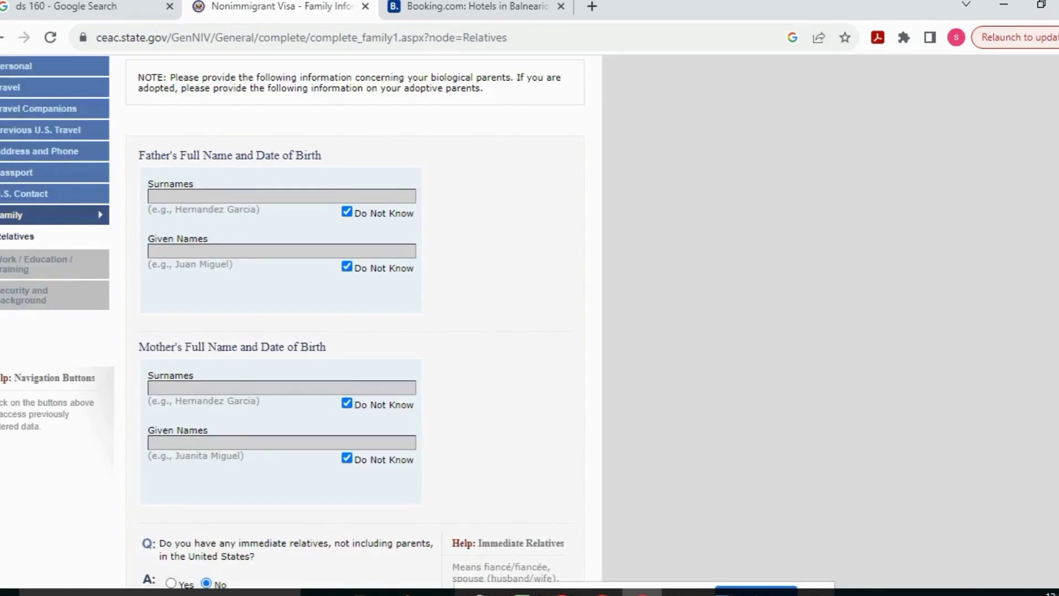
scroll(353, 319, down, 4)
click(536, 463)
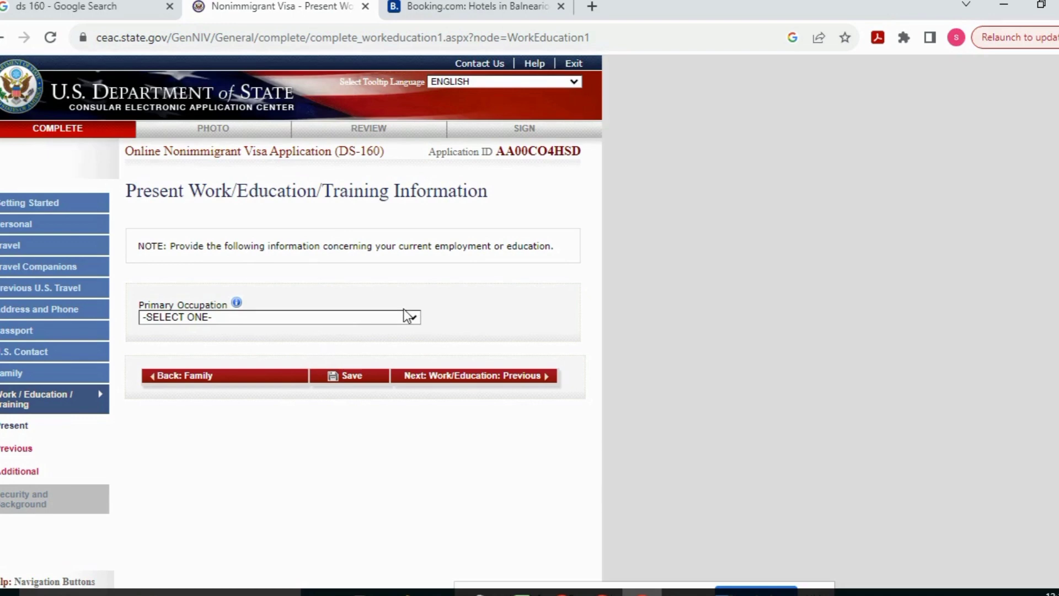
Choose ENGINEERING as occupation and enter employer SK LTD with its street address and phone number
click(408, 316)
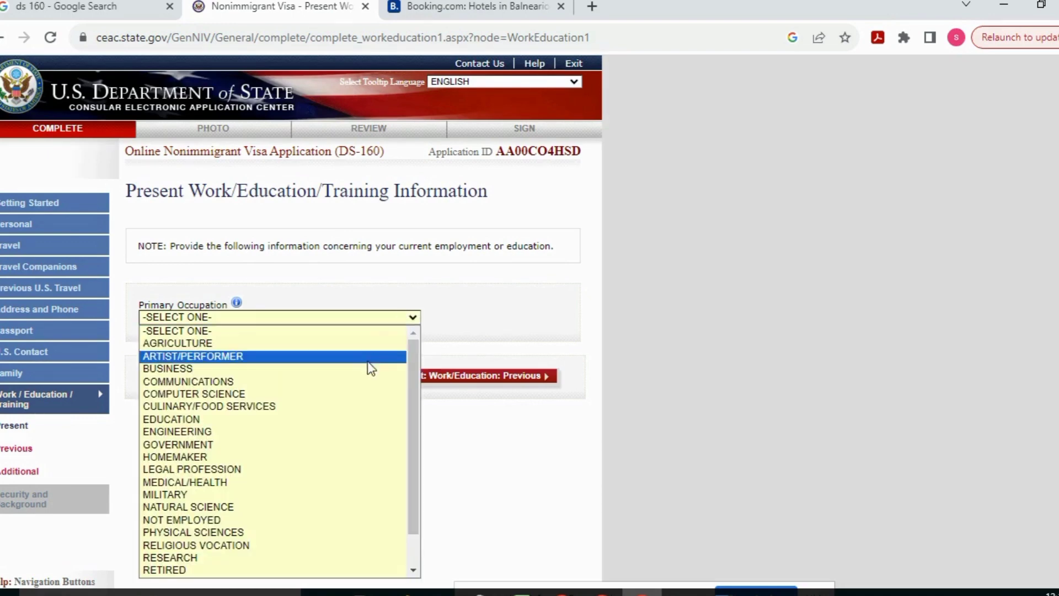
click(358, 433)
click(447, 380)
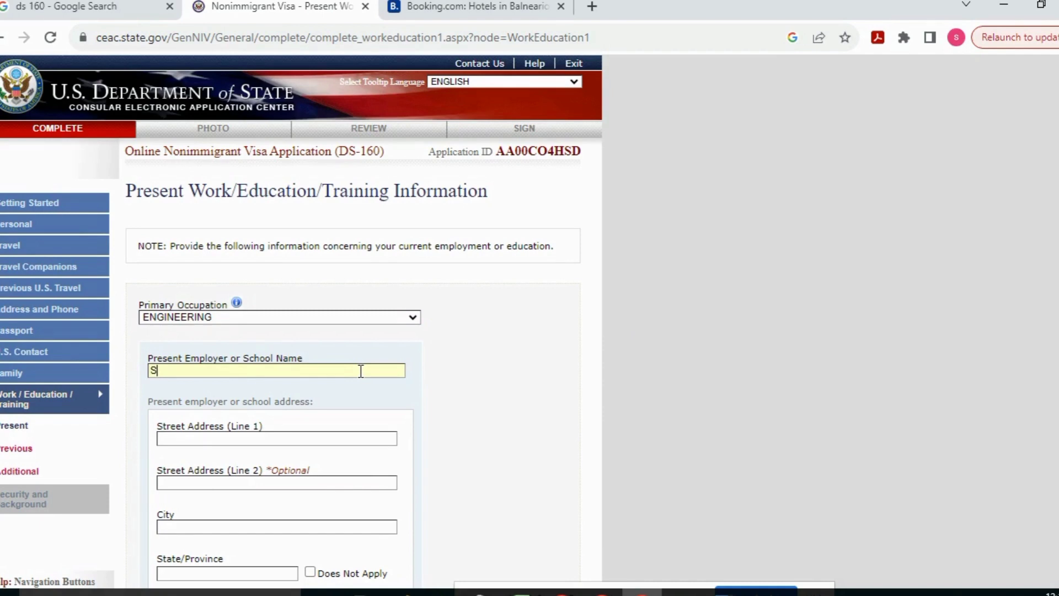
click(361, 371)
text(SK LTD)
click(349, 437)
text(XXXXXXXXXXXXXX)
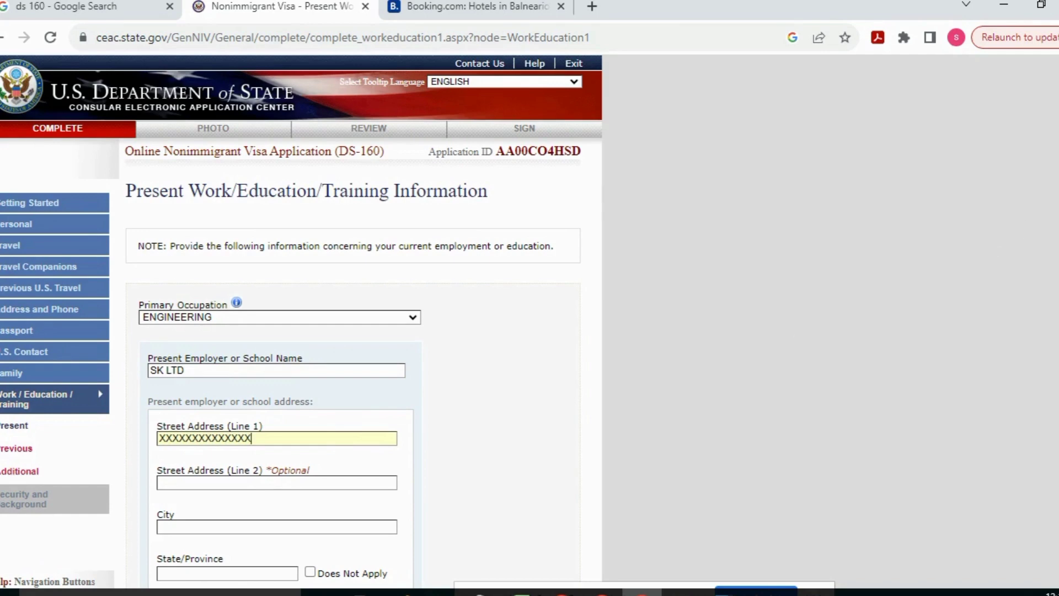
scroll(301, 319, down, 7)
click(264, 260)
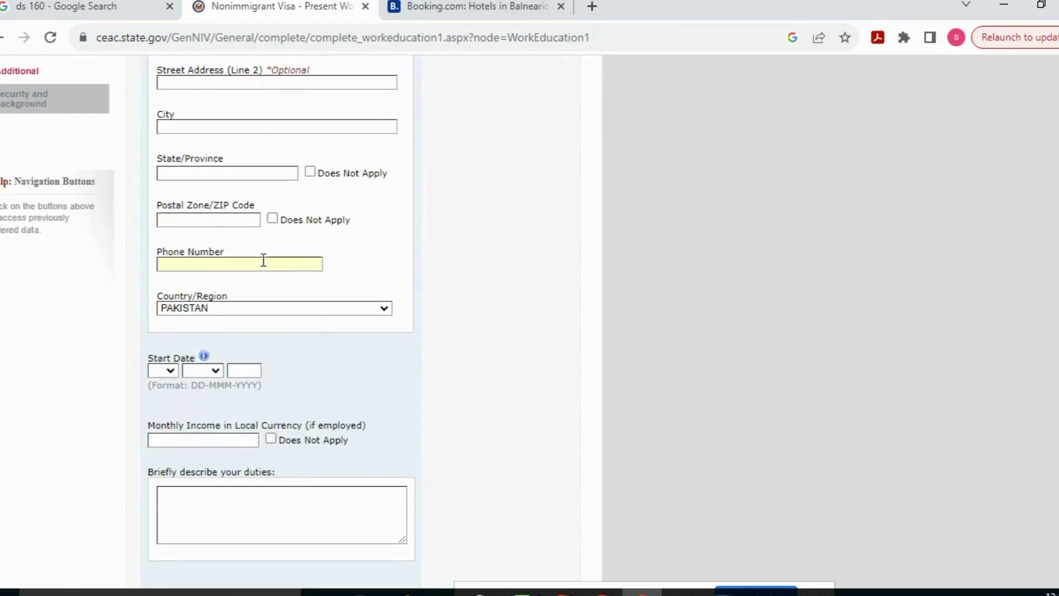
text(0090909009090)
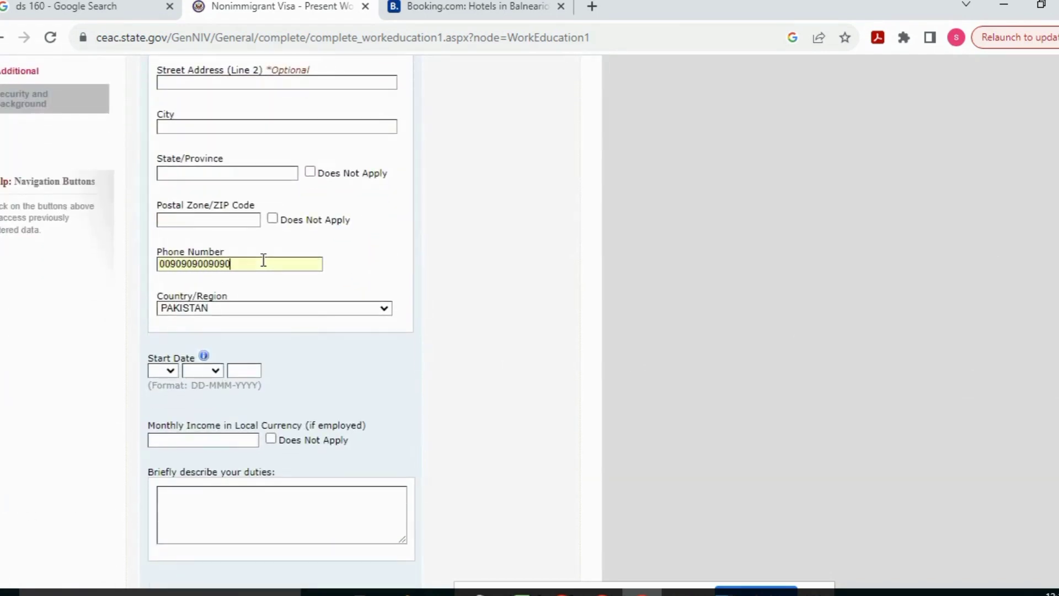
Set employer city LHR, state and postal code not applicable, start date 31 JAN, duties, and continue
click(272, 218)
click(309, 171)
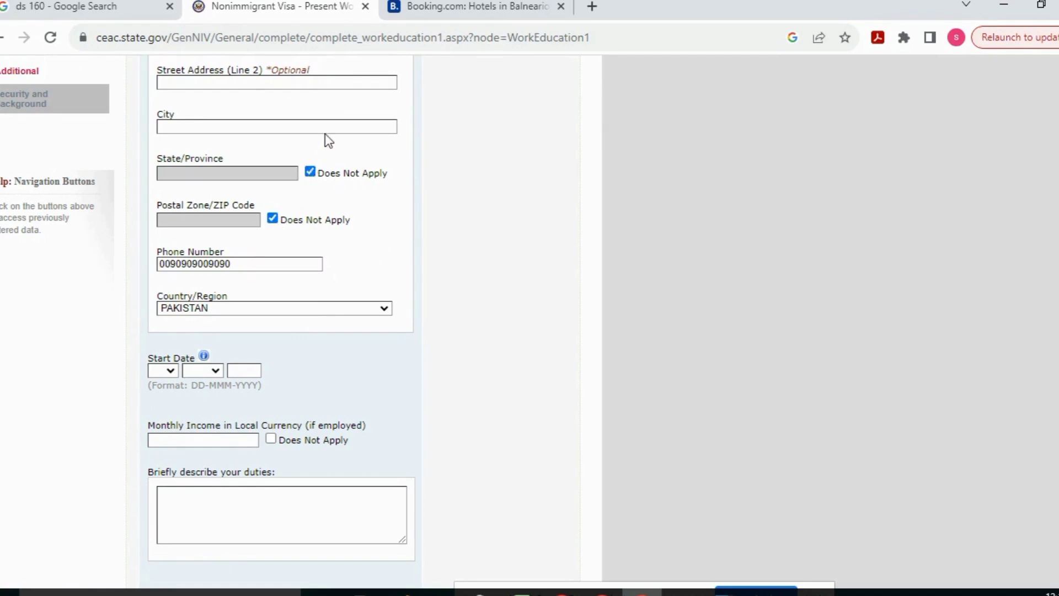
click(330, 129)
text(LHR)
click(166, 369)
scroll(166, 323, down, 4)
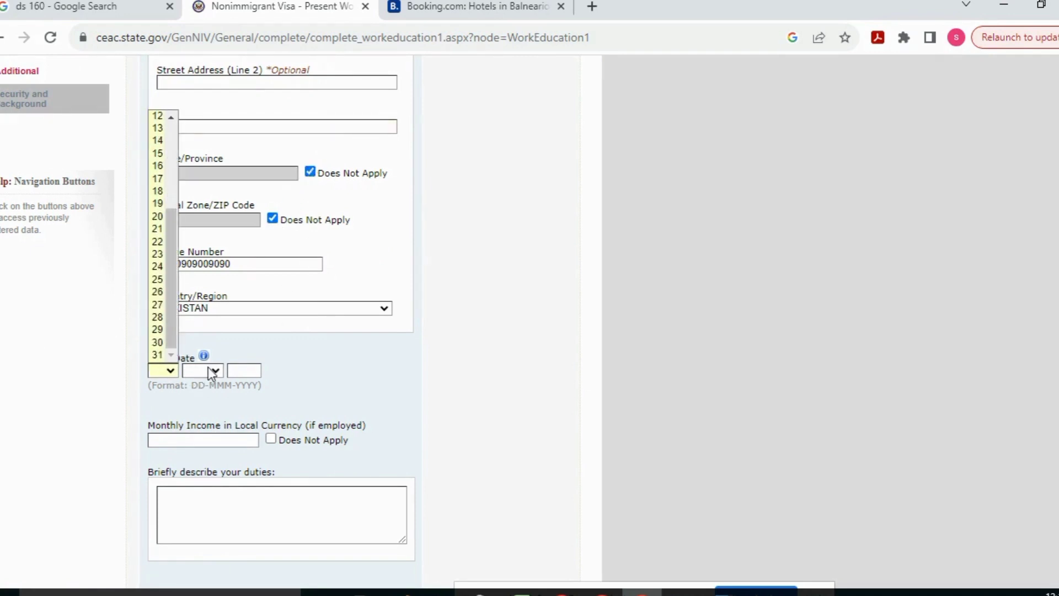
click(167, 353)
click(213, 371)
click(224, 390)
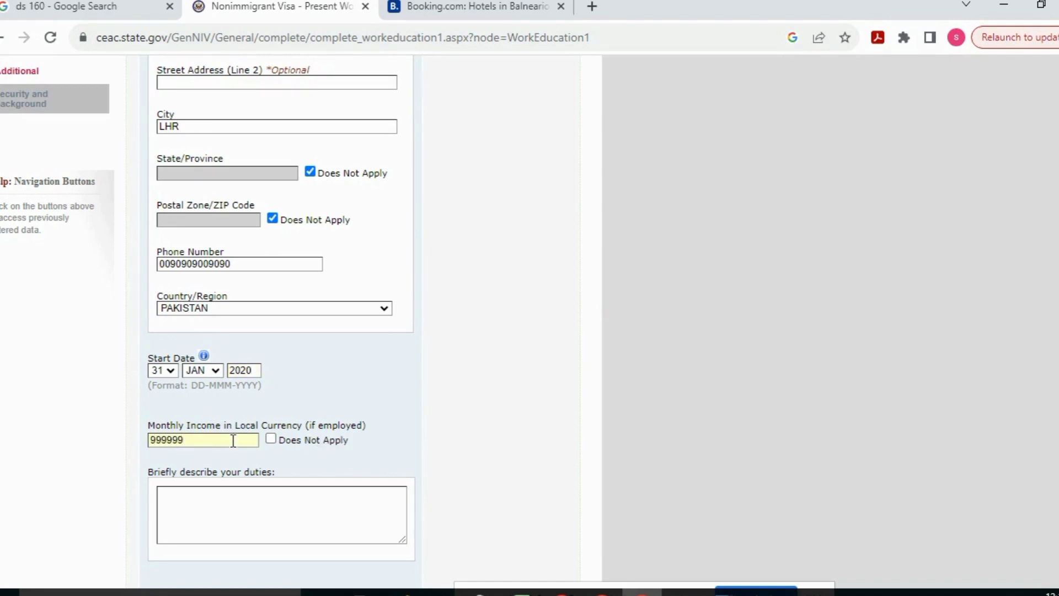
click(243, 497)
text(XXXXXXXXXXXXXXXXXXXXXXXXXXXXXXXXXXX)
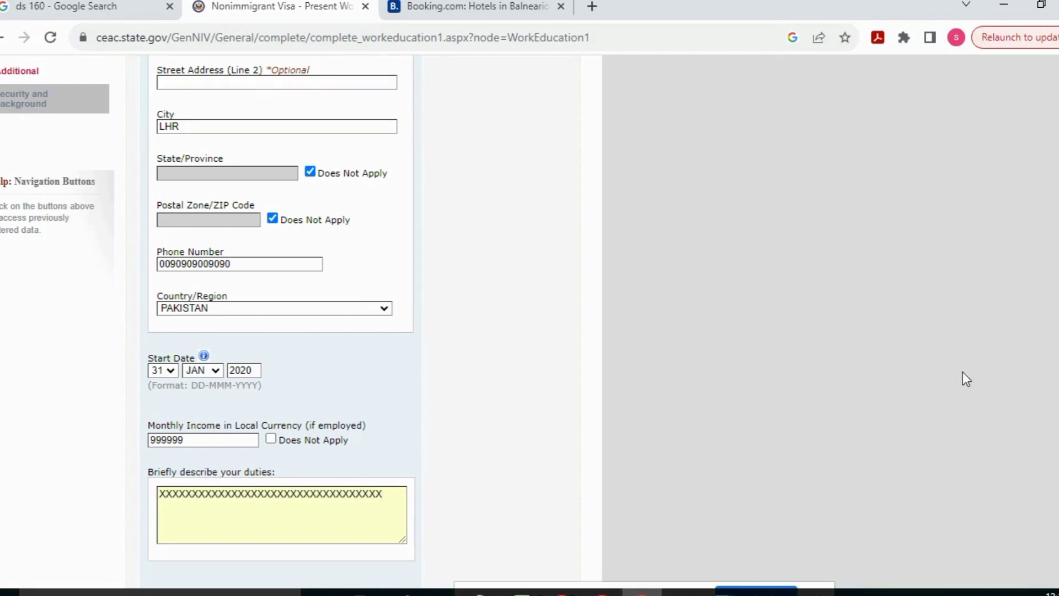
scroll(965, 378, down, 3)
click(466, 473)
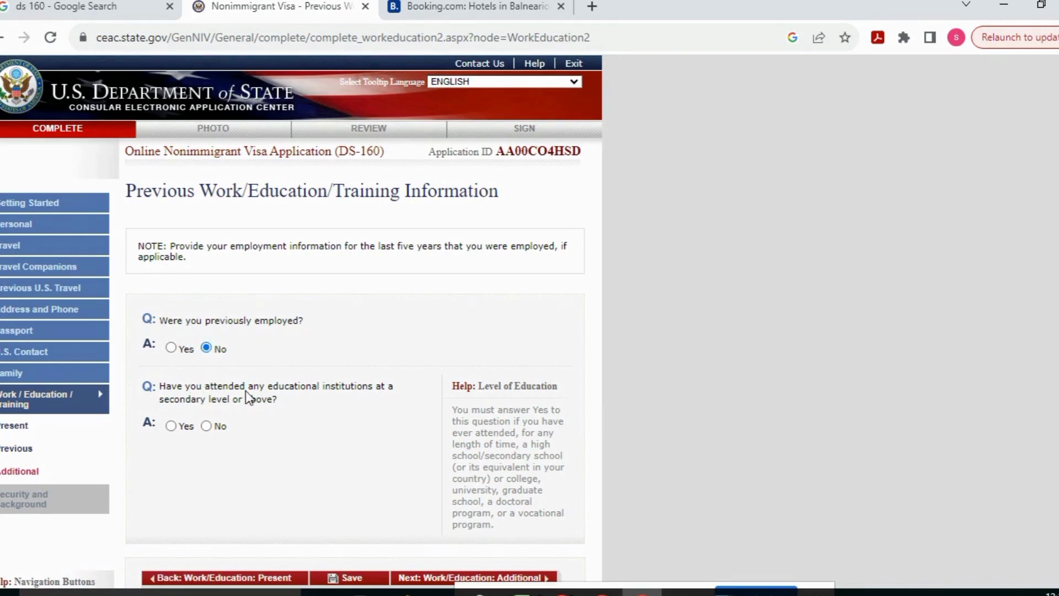
Change the secondary education answer from Yes to No and continue to Additional Work/Education
click(170, 426)
scroll(161, 270, down, 2)
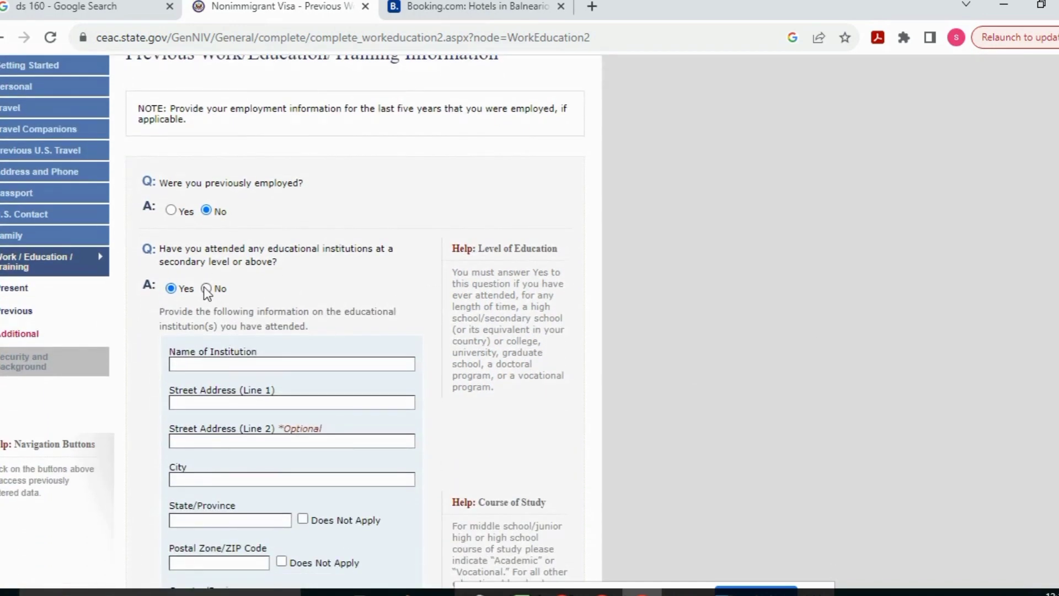
scroll(204, 286, down, 3)
scroll(369, 581, down, 2)
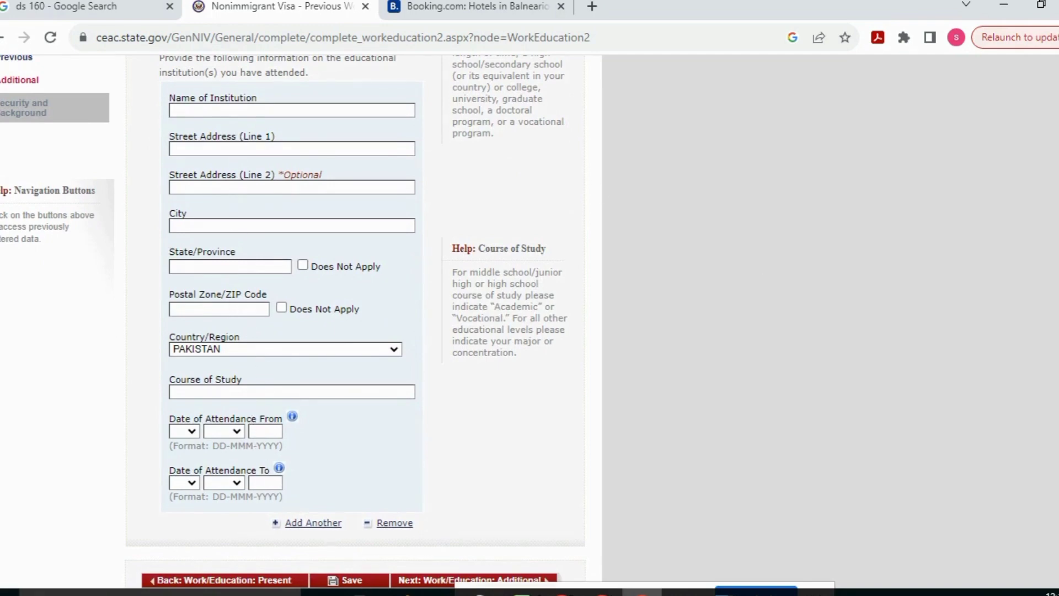
scroll(290, 286, up, 3)
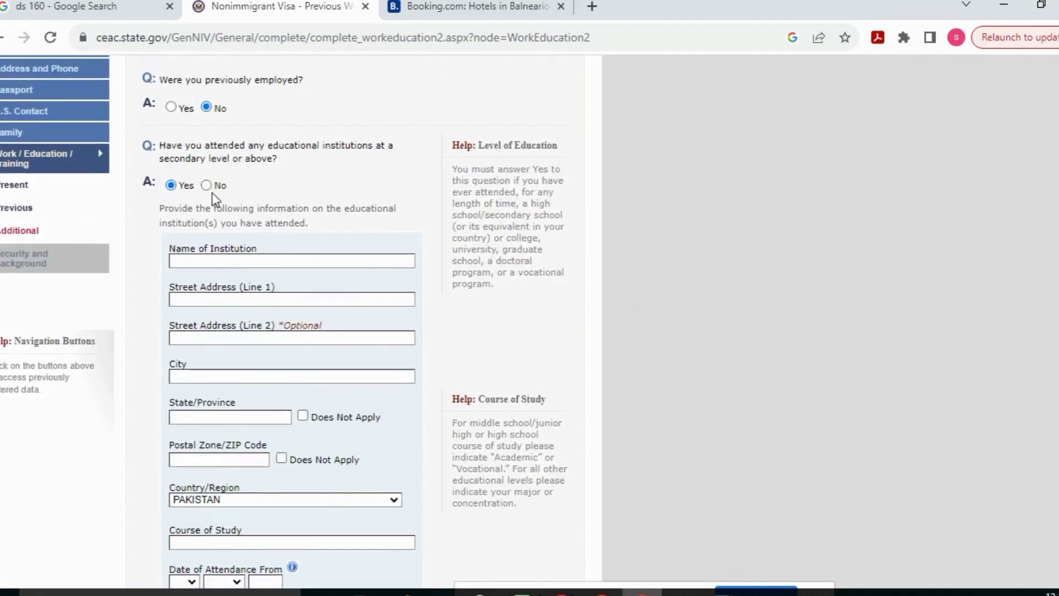
click(207, 186)
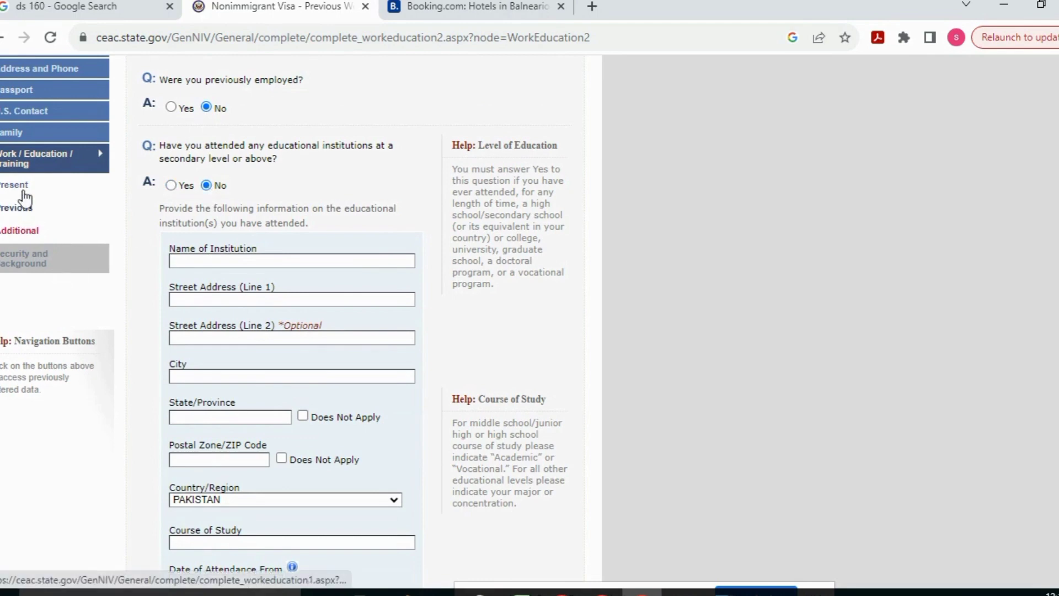
scroll(880, 374, down, 3)
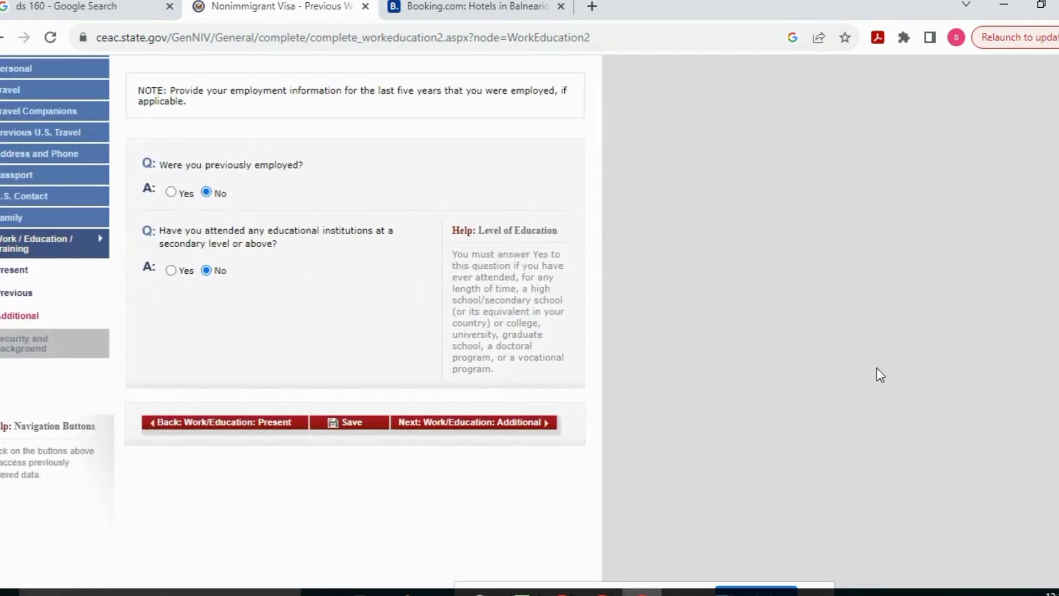
click(478, 423)
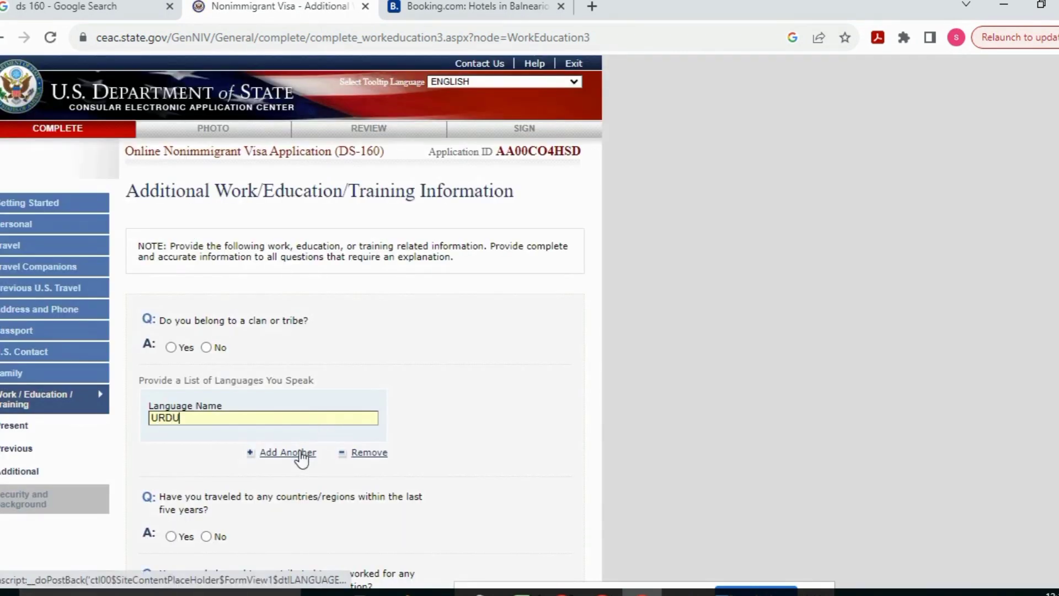
Add ENGLISH as a second spoken language and answer No to clan or tribe membership
click(274, 452)
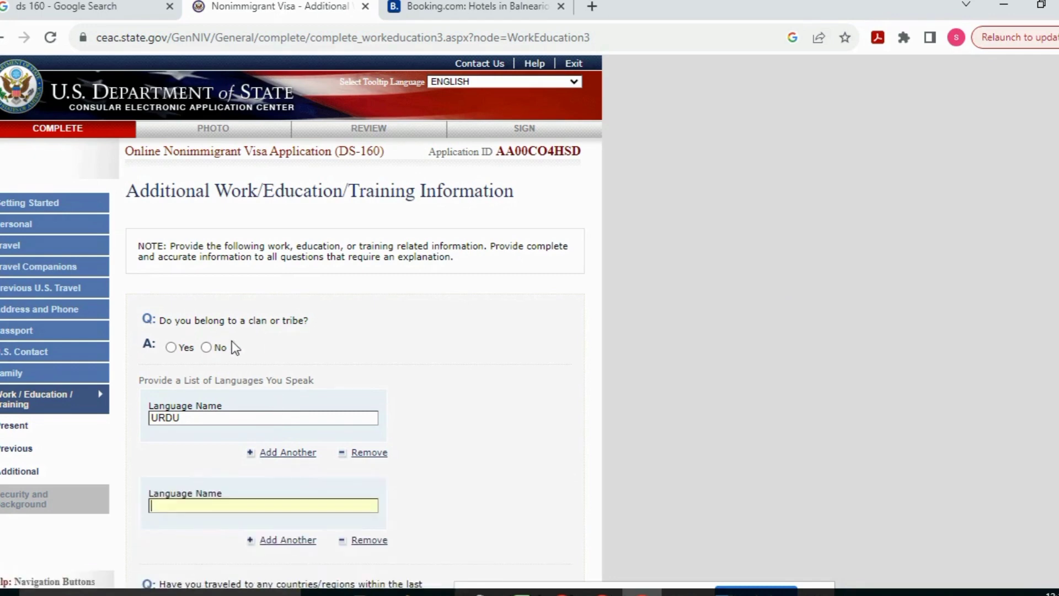
click(206, 347)
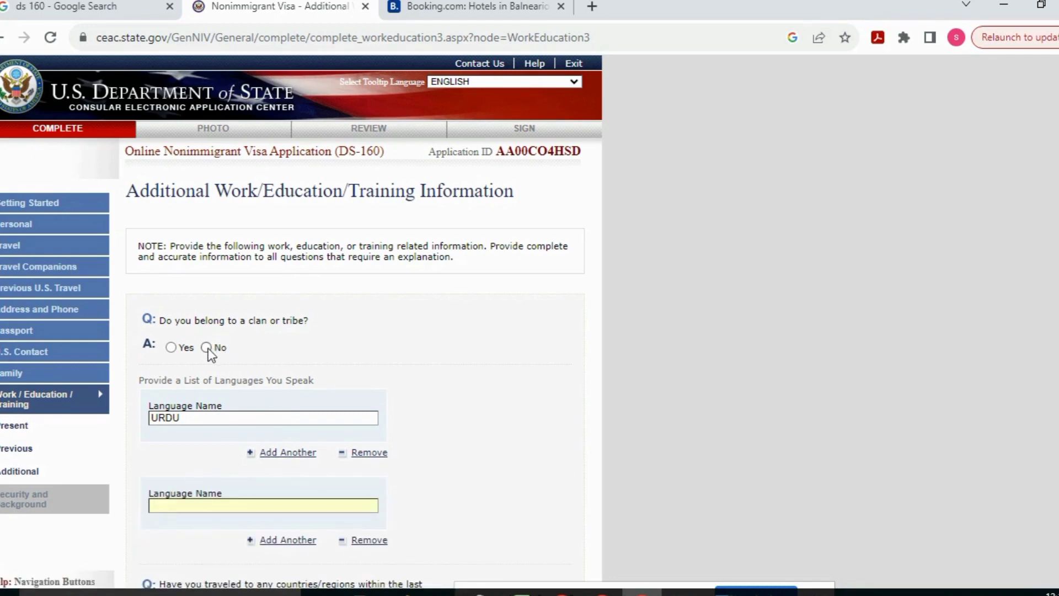
click(215, 506)
text(ENGLISH)
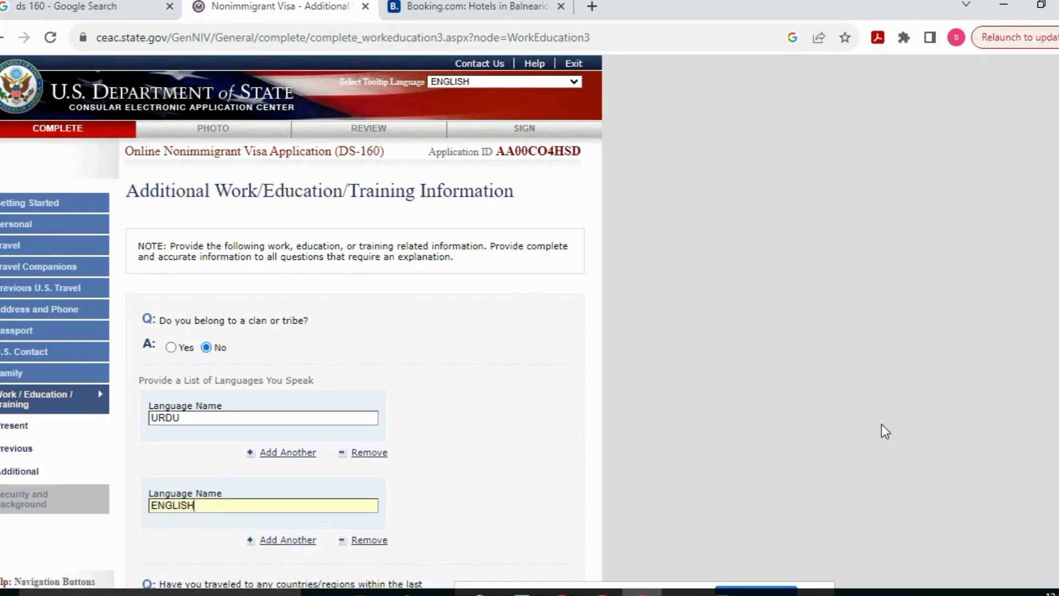
scroll(345, 334, down, 6)
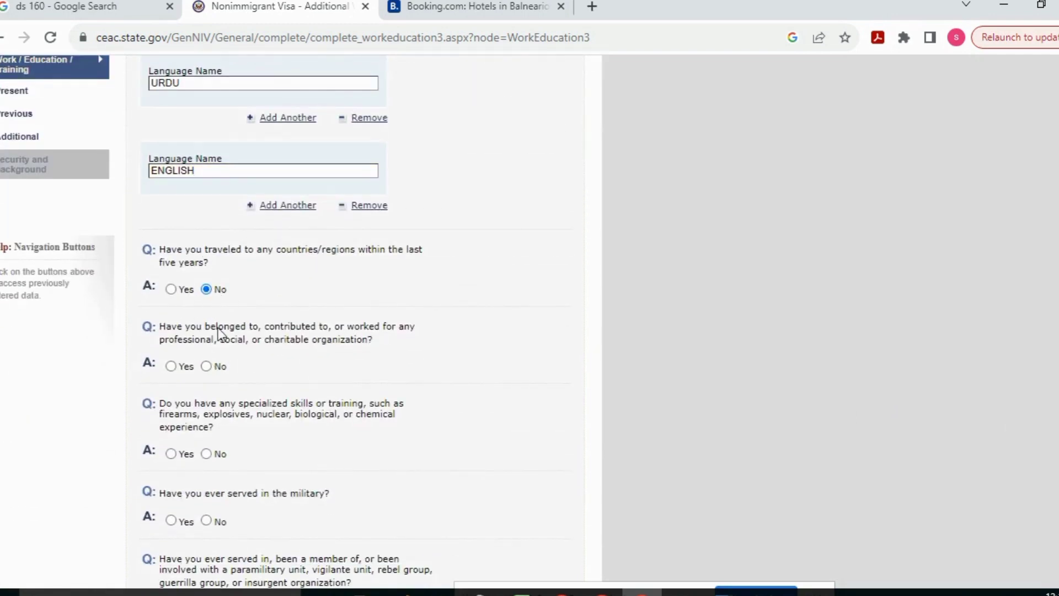
scroll(275, 355, up, 5)
scroll(940, 250, down, 9)
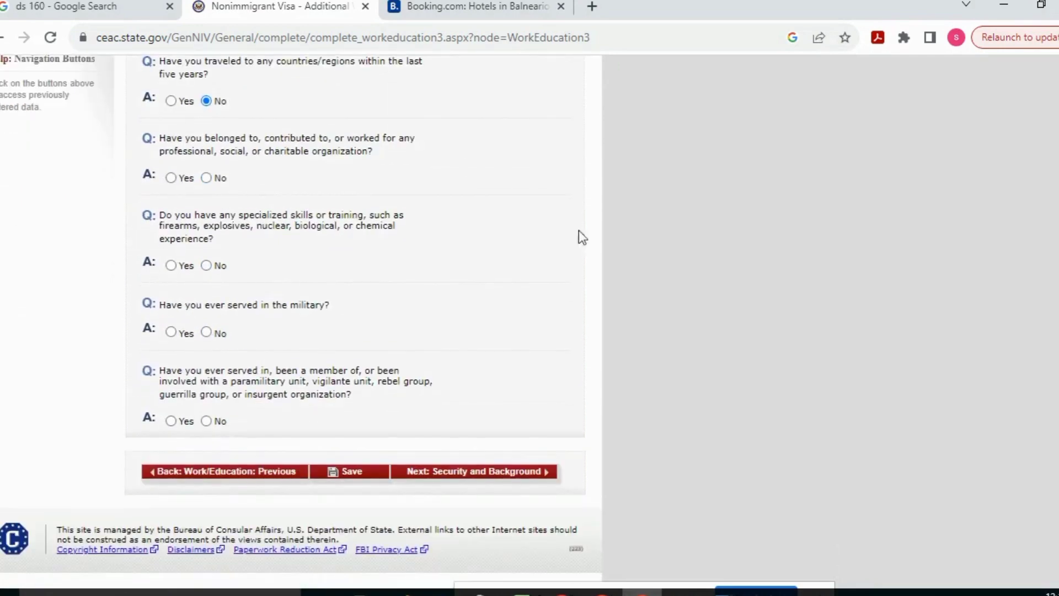
Answer No to organization, military service, weapons skills and paramilitary questions, then continue
click(206, 178)
scroll(207, 264, up, 7)
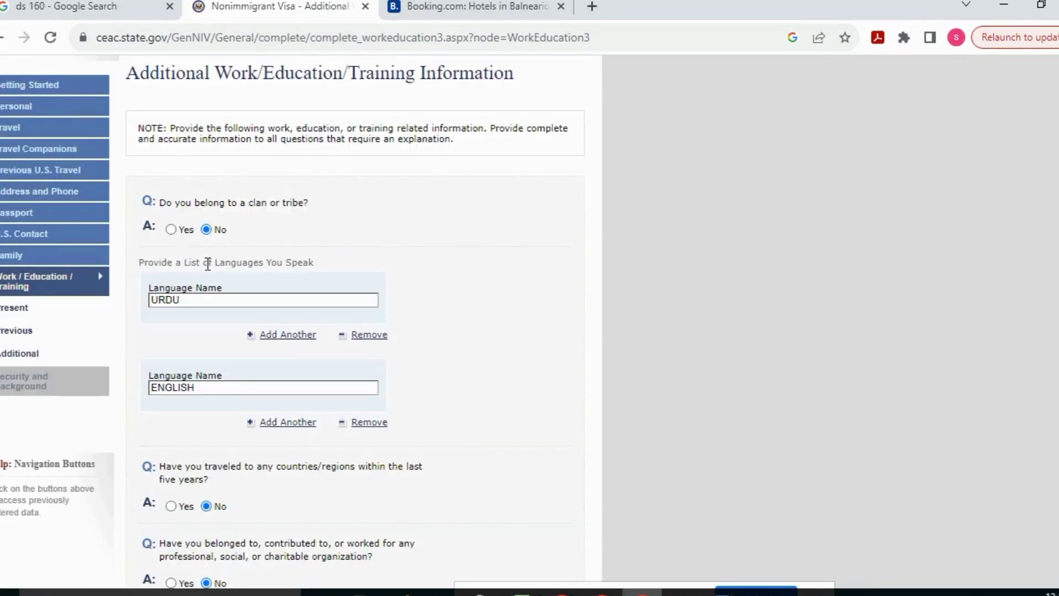
scroll(353, 320, down, 7)
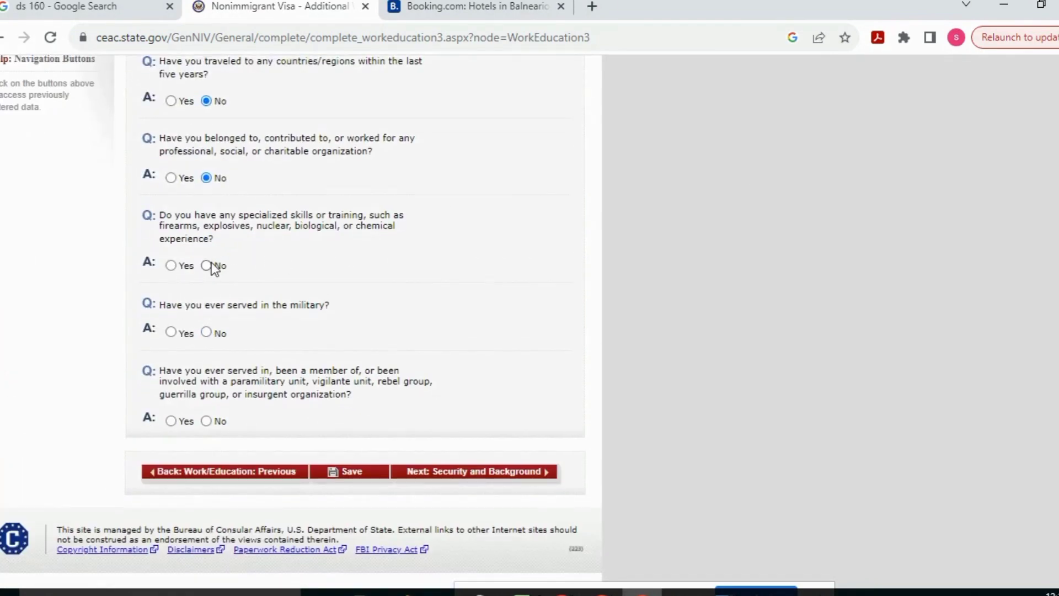
click(207, 332)
scroll(208, 267, up, 4)
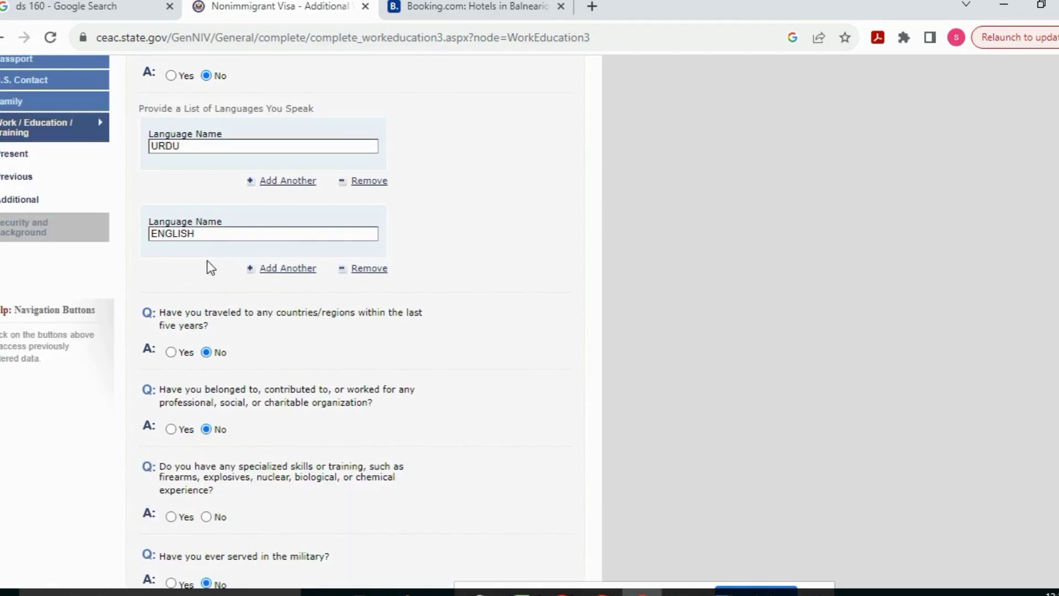
scroll(888, 314, down, 4)
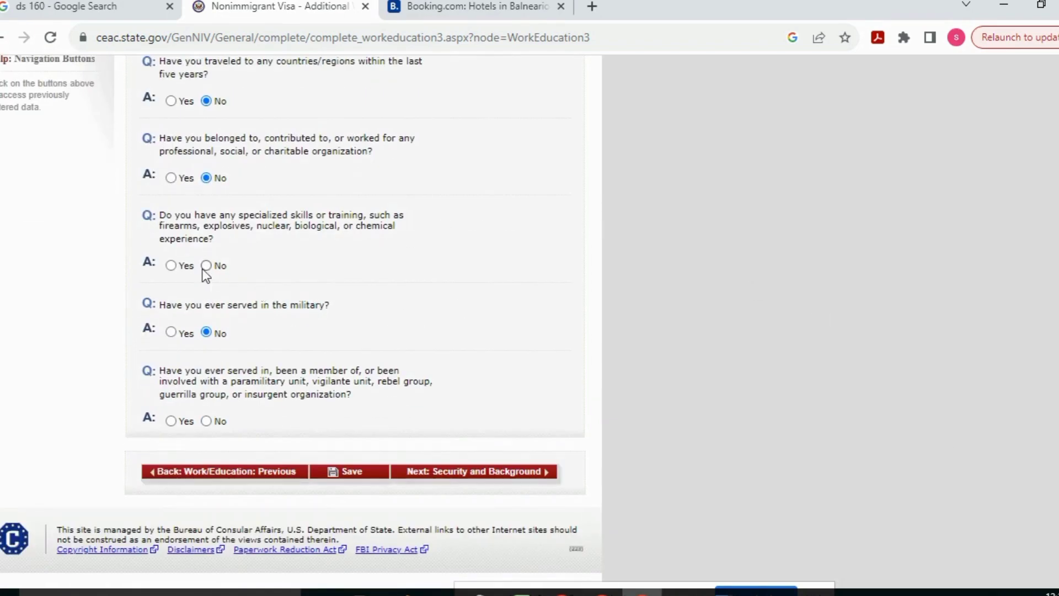
click(206, 265)
click(205, 421)
click(453, 474)
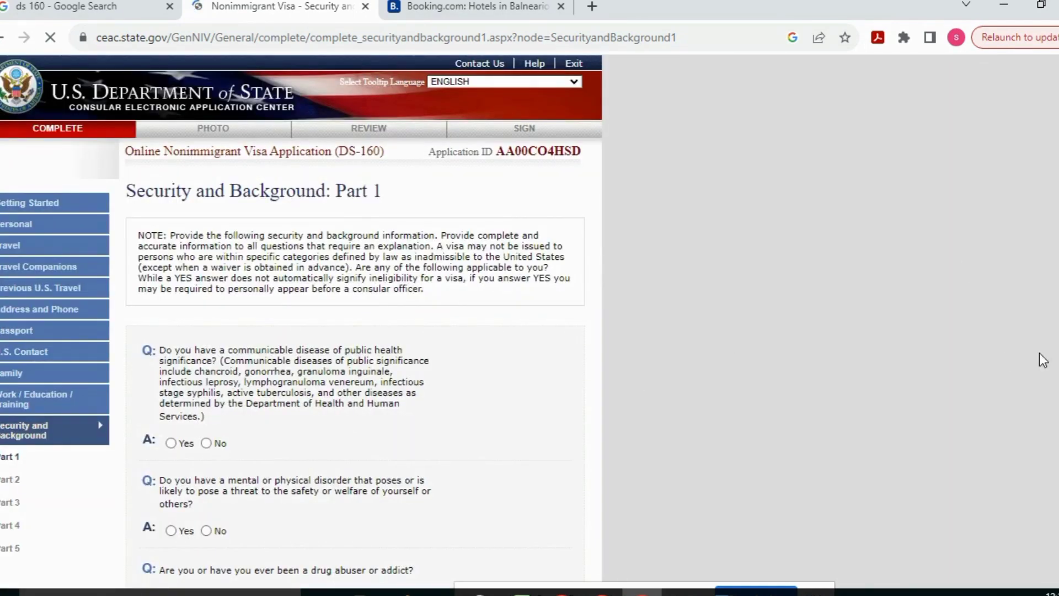
scroll(1040, 359, down, 2)
scroll(411, 312, down, 2)
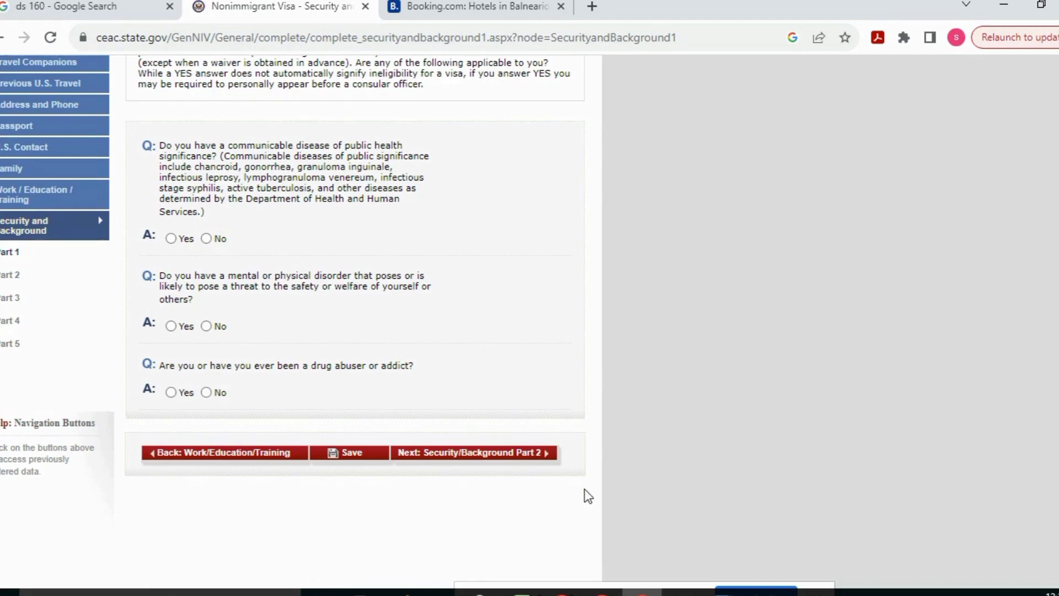
mouse_move(561, 590)
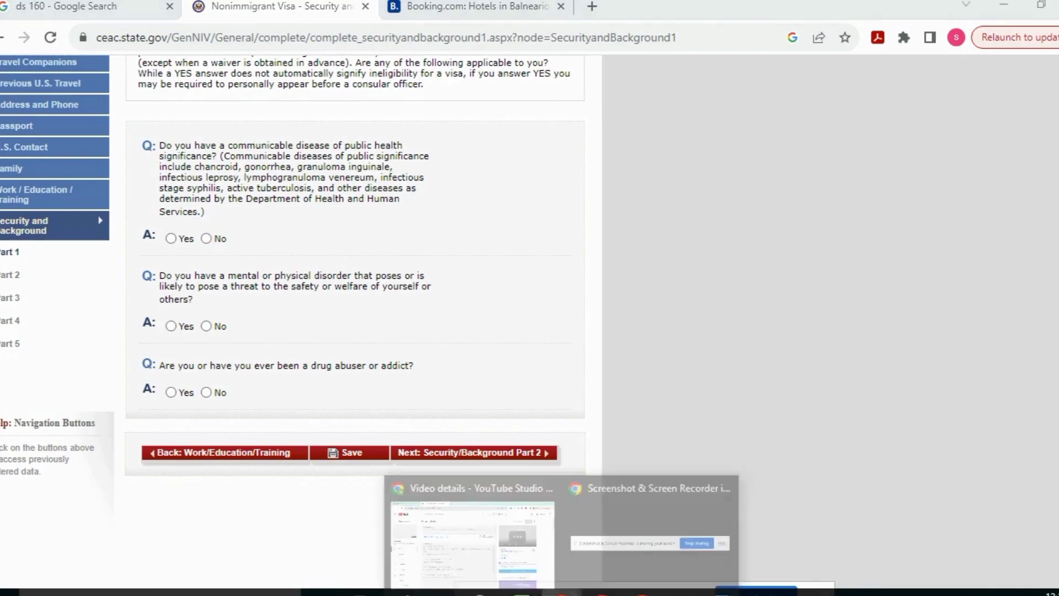
click(461, 510)
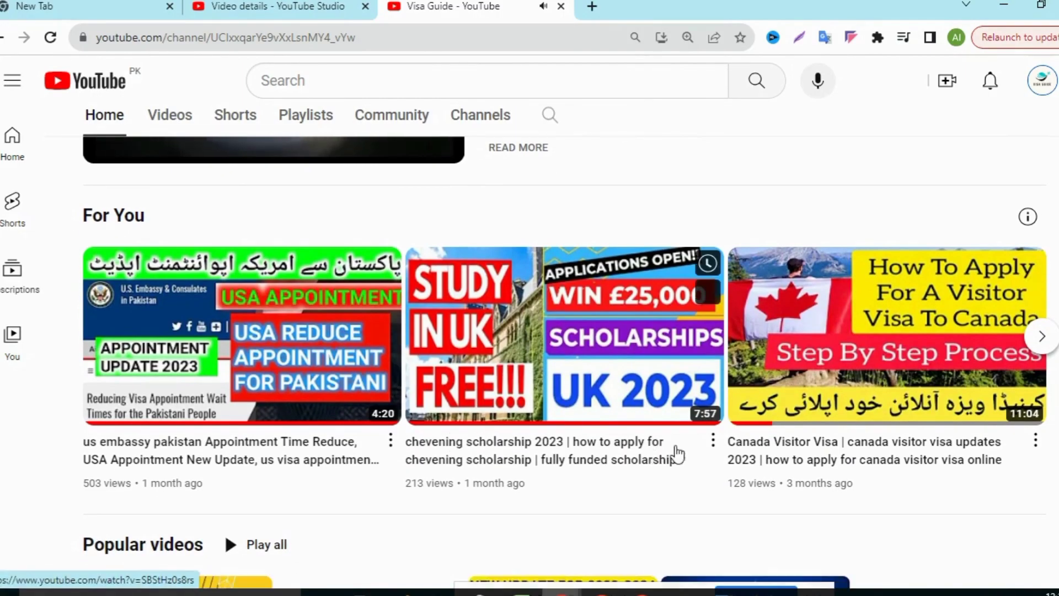
scroll(511, 495, down, 3)
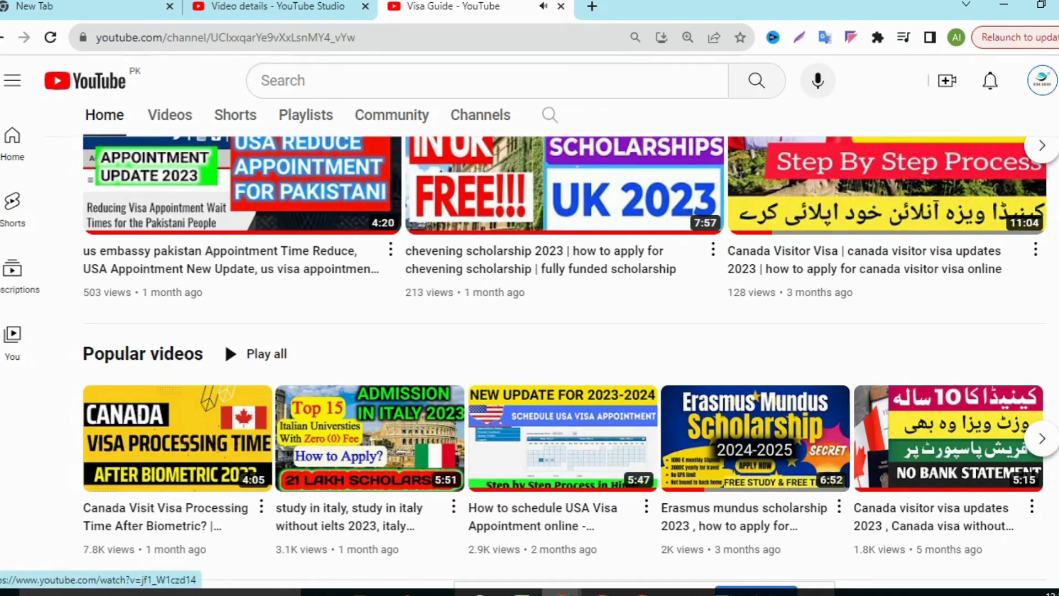
scroll(552, 432, down, 2)
scroll(623, 481, down, 3)
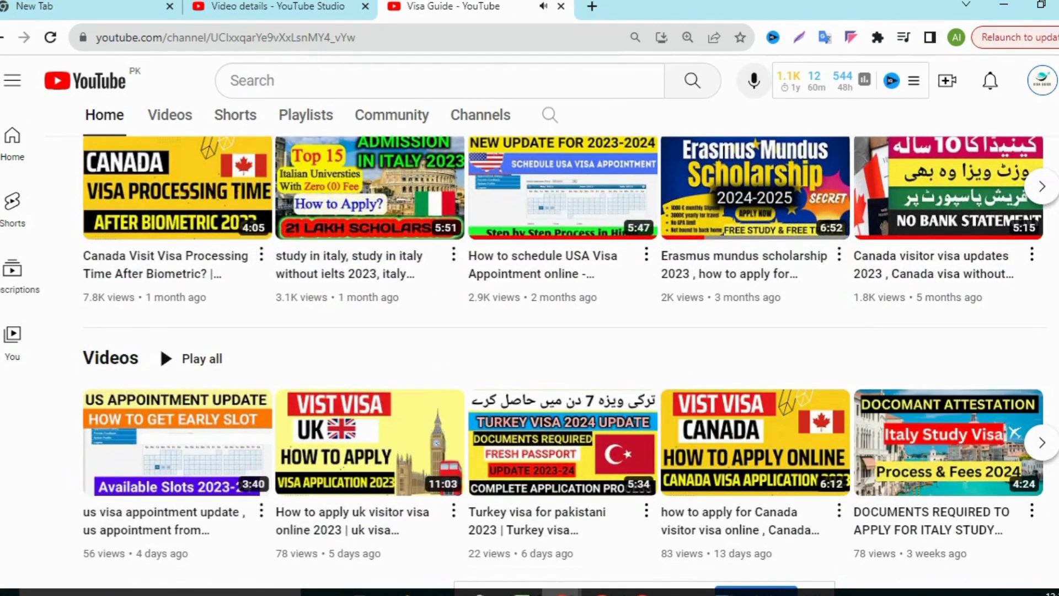
scroll(623, 480, up, 1)
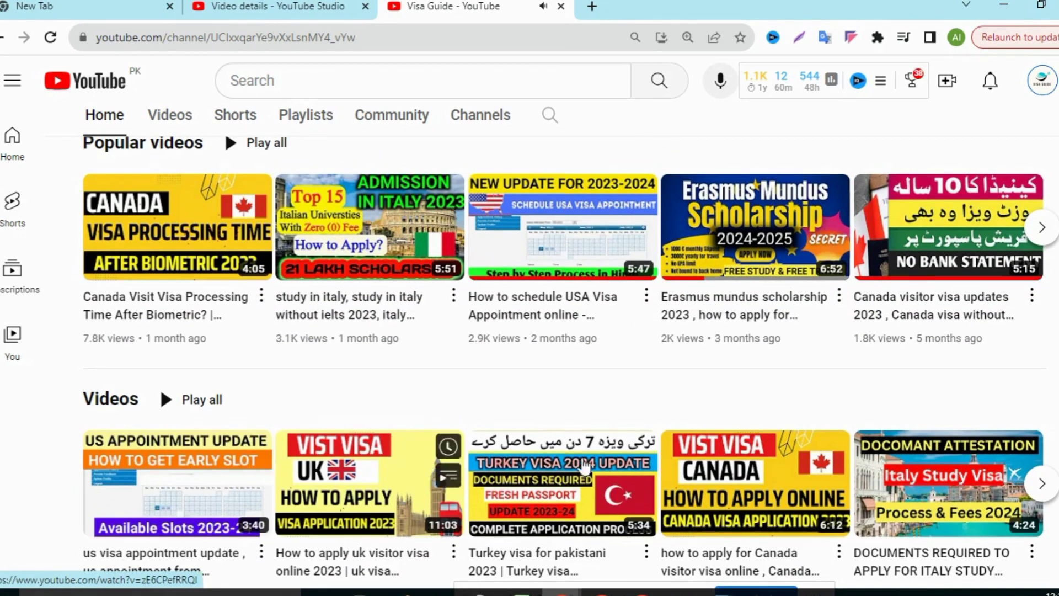
click(1042, 486)
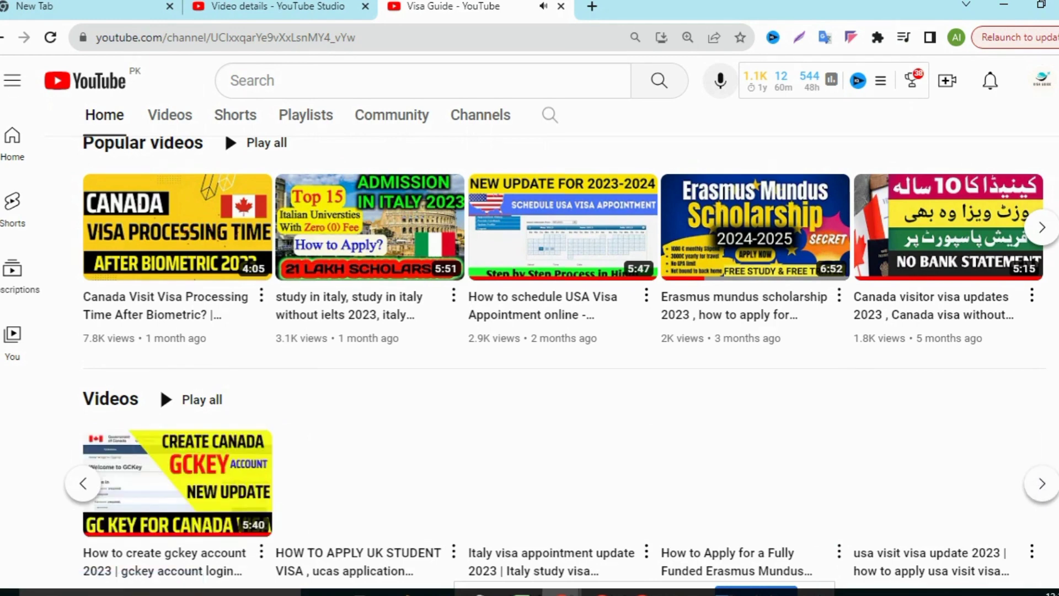
scroll(552, 363, down, 1)
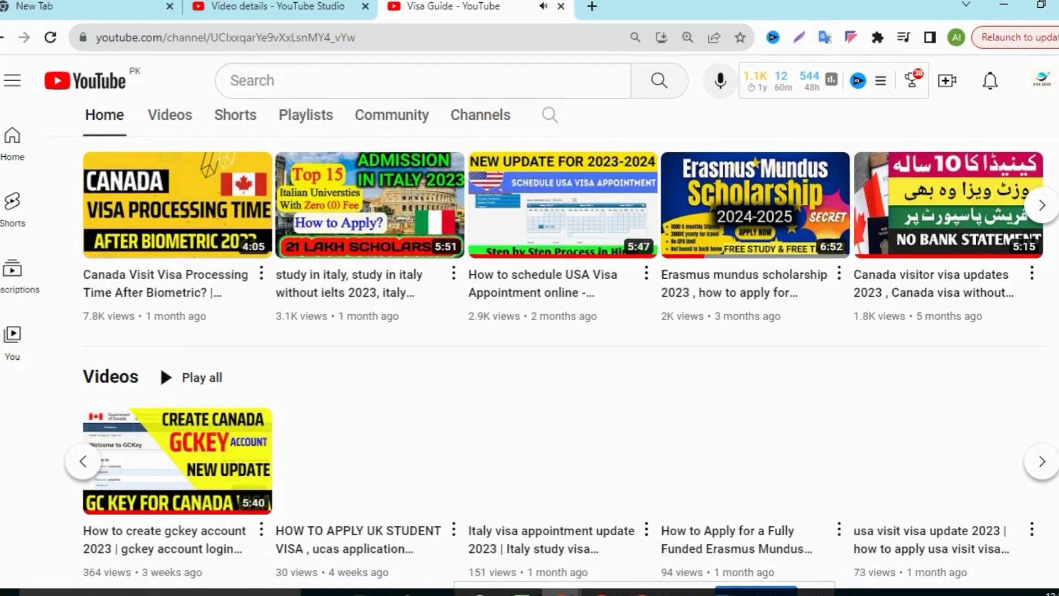
scroll(551, 364, up, 6)
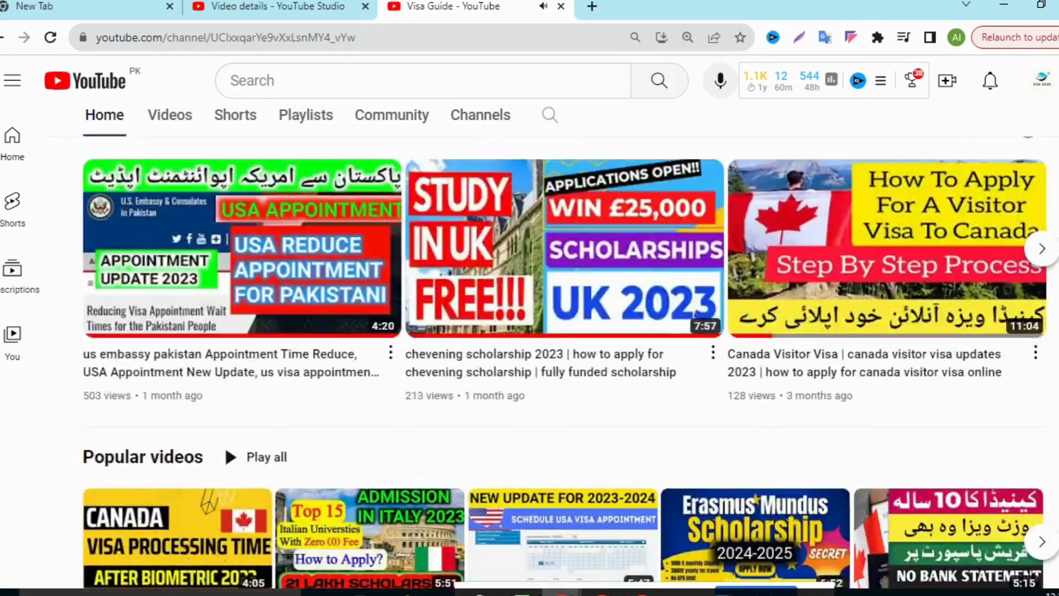
scroll(551, 364, up, 2)
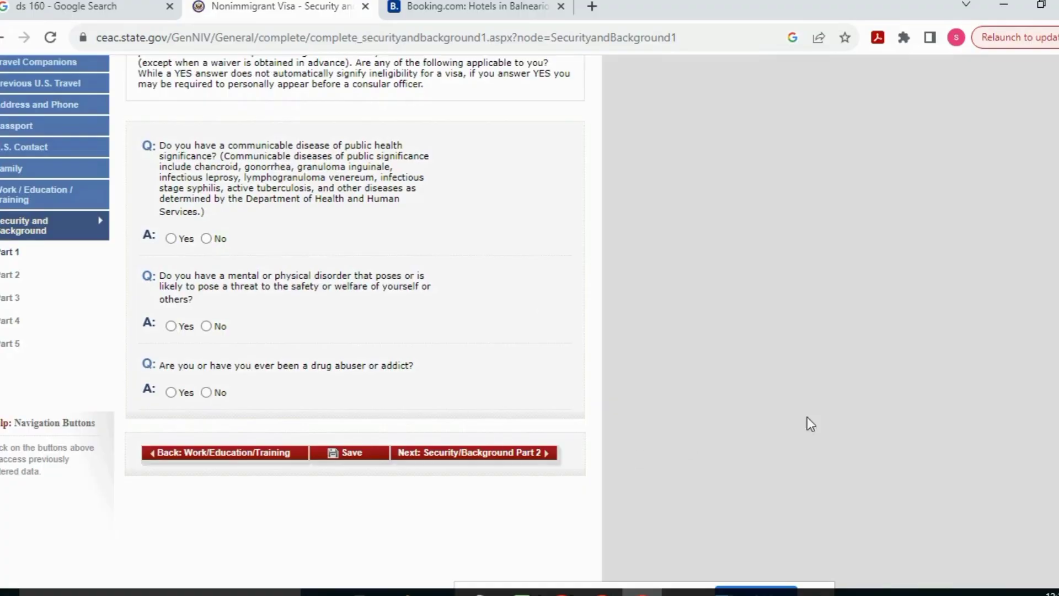
Answer No to Part 1's communicable disease and drug abuser questions and continue to Part 2
scroll(684, 241, up, 4)
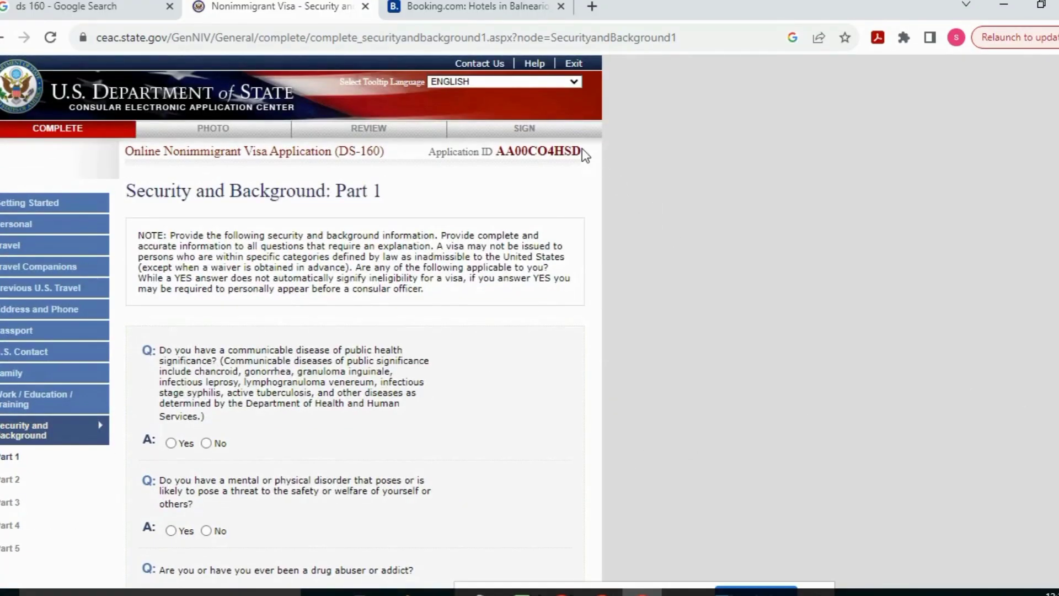
scroll(628, 161, down, 2)
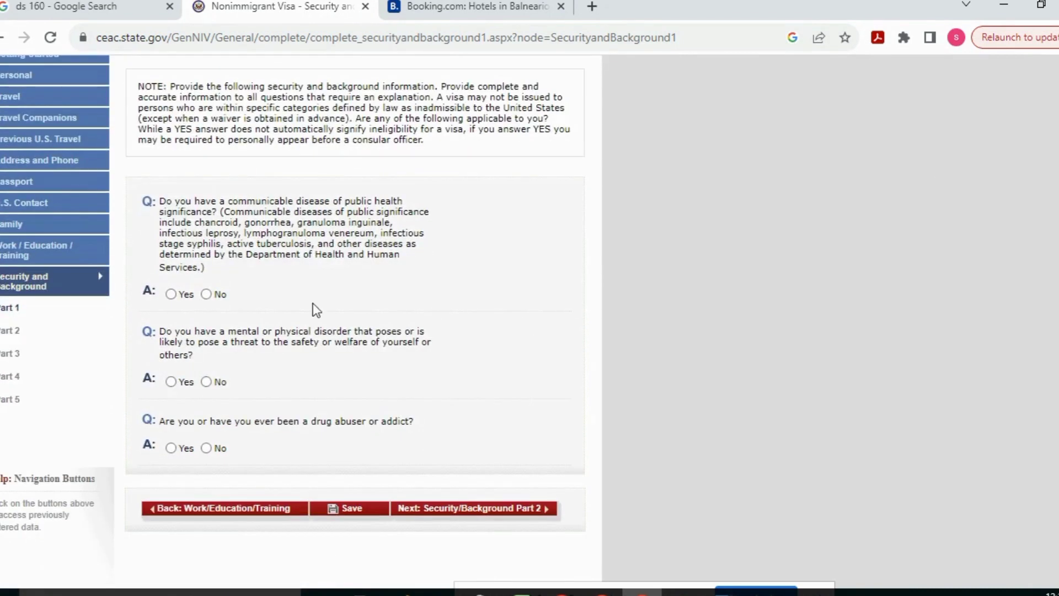
click(208, 294)
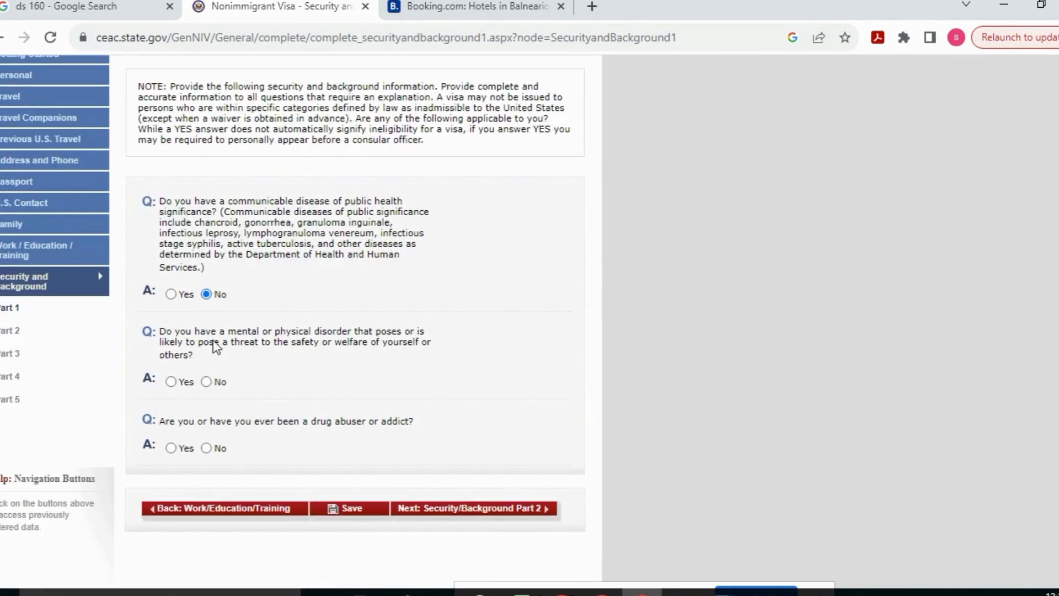
click(208, 448)
click(466, 508)
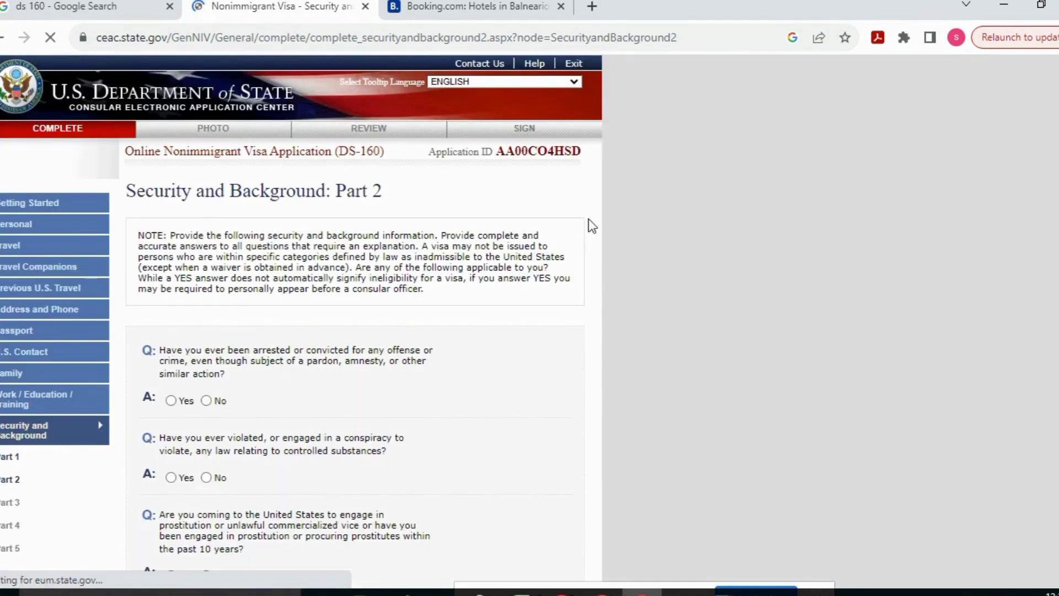
Answer No to all Part 2 questions: arrest, controlled substances, prostitution, money laundering, trafficking, and the rest
scroll(911, 210, down, 3)
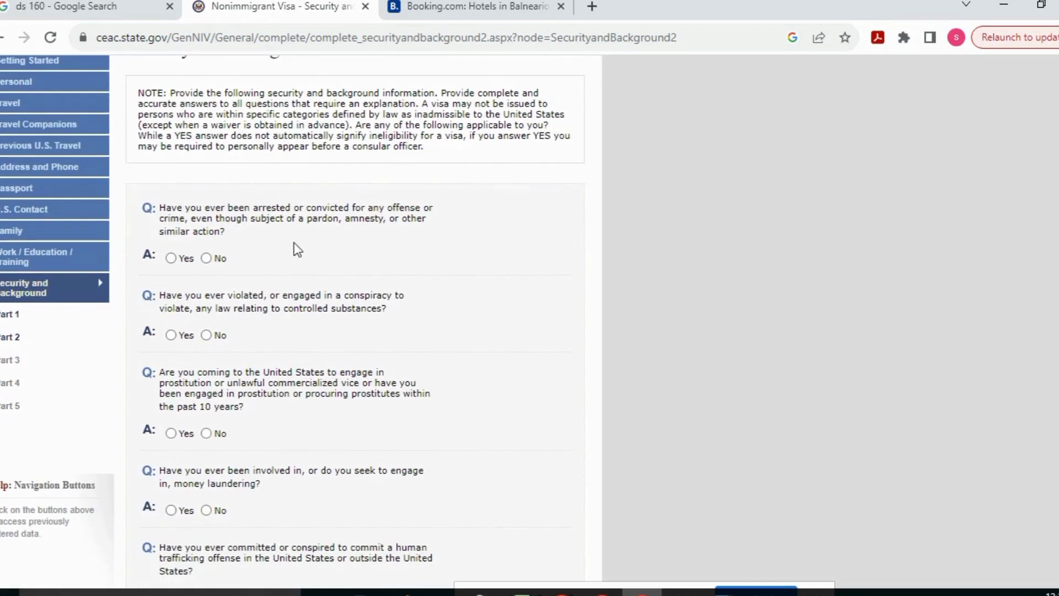
click(206, 259)
click(205, 433)
scroll(206, 433, down, 4)
click(206, 283)
click(206, 371)
click(205, 468)
scroll(206, 468, down, 3)
click(206, 417)
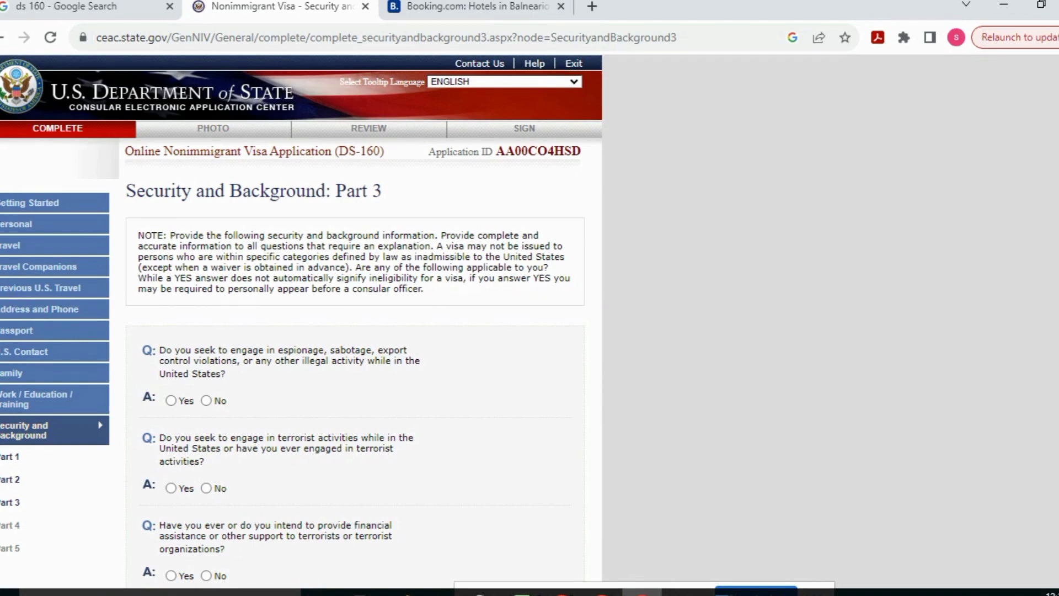
Answer No to the Part 3 espionage and terrorism questions
click(205, 400)
scroll(301, 323, down, 3)
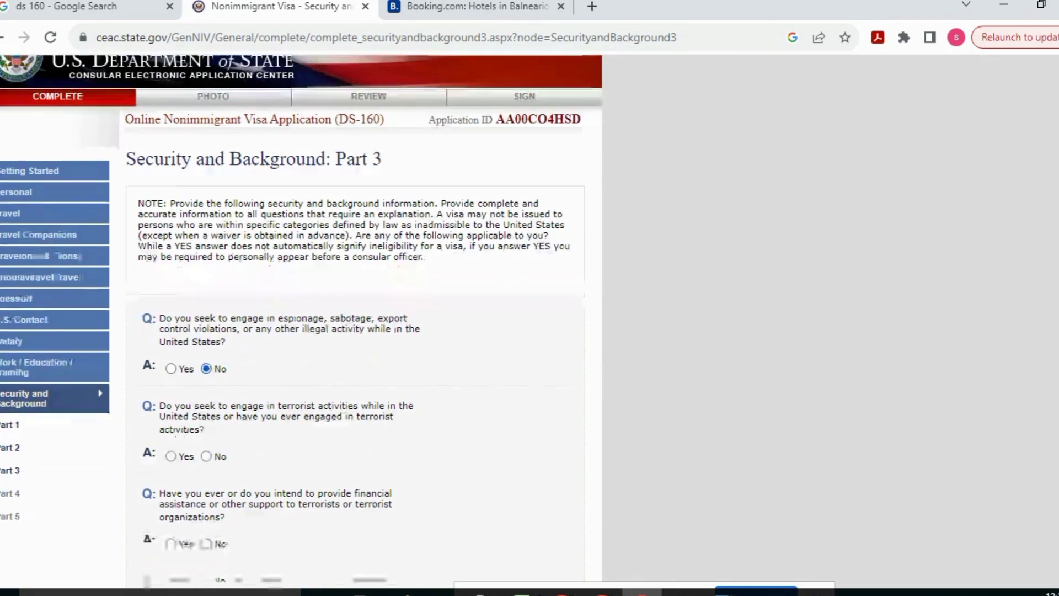
click(206, 338)
click(206, 428)
click(206, 498)
scroll(301, 322, down, 4)
click(205, 391)
Answer No to the remaining Part 3 questions: genocide, torture, killings, child soldiers, officials
scroll(301, 322, down, 10)
click(205, 303)
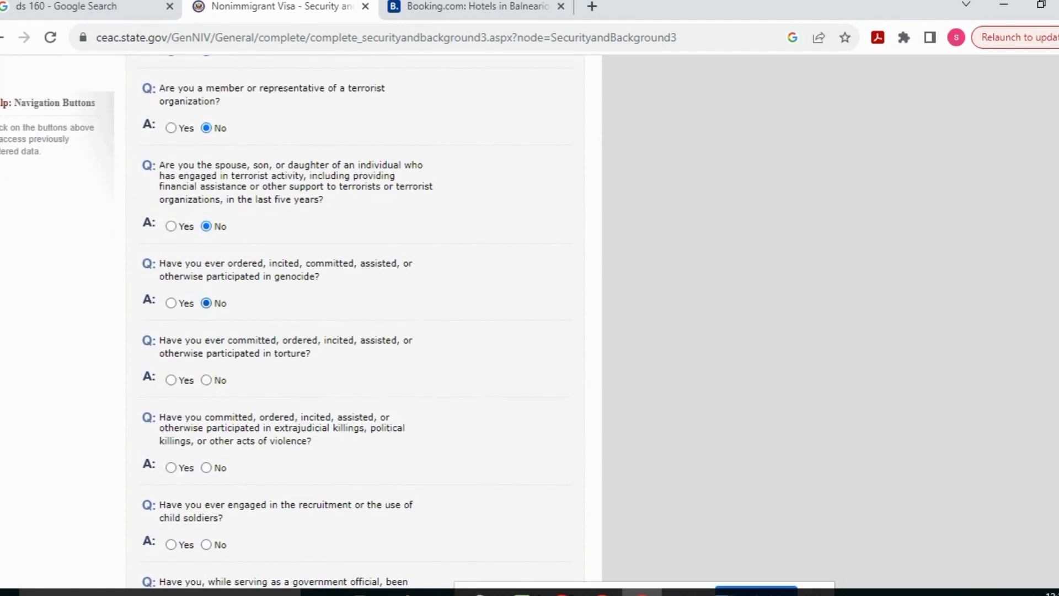
click(206, 378)
click(205, 467)
click(207, 376)
click(206, 382)
click(206, 375)
click(206, 452)
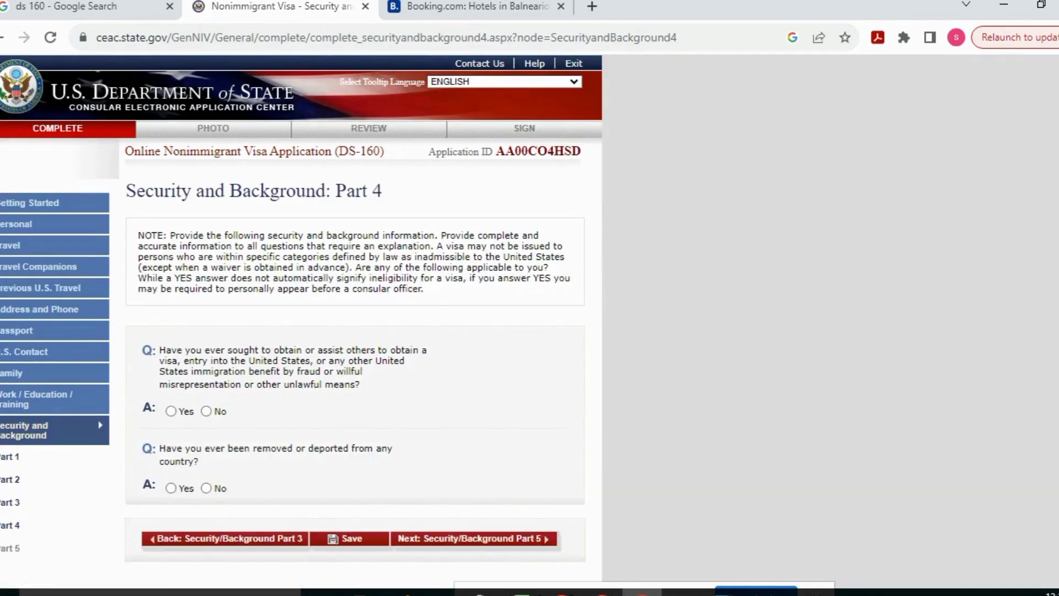
Answer No to the Part 4 visa fraud and deportation questions
click(171, 411)
click(206, 411)
click(206, 487)
On Part 5, answer No to the child custody, illegal voting and renounced citizenship questions
click(399, 538)
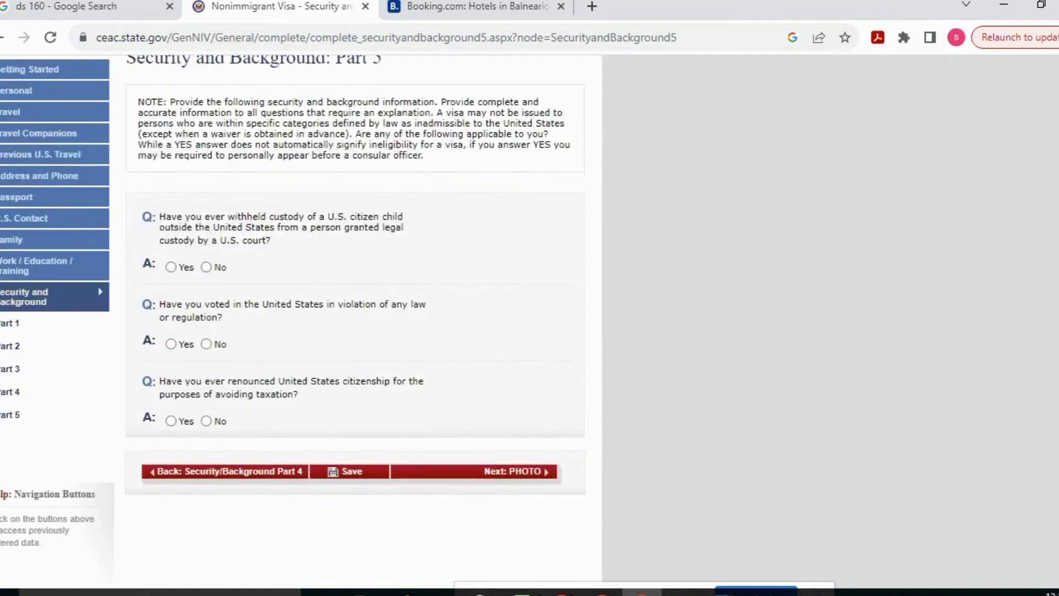
click(206, 267)
click(205, 343)
click(205, 421)
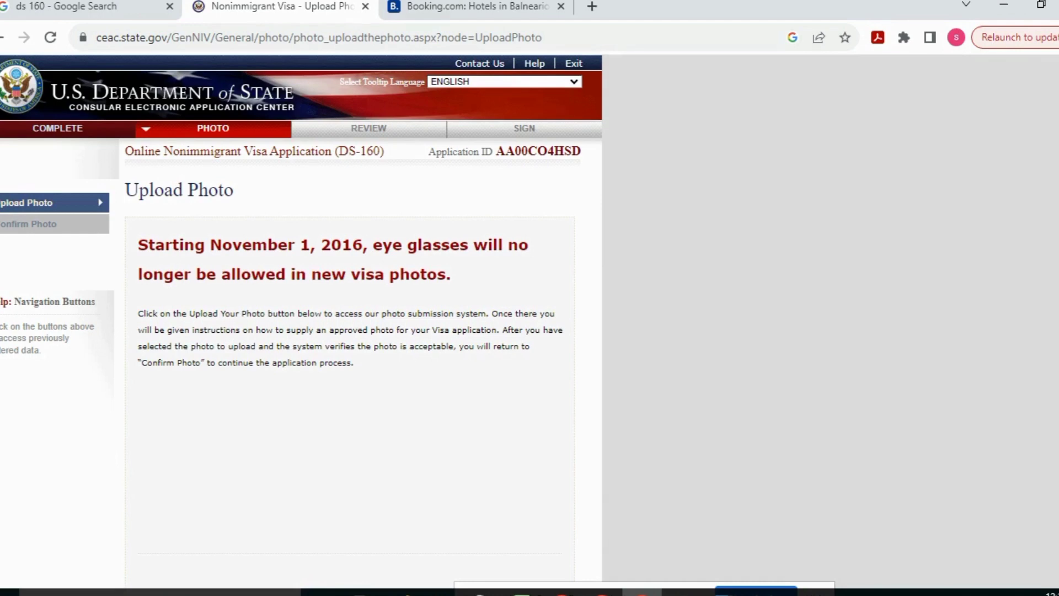
Move from Upload Photo to the review and look over the Personal, Address, Phone and Passport page
click(547, 128)
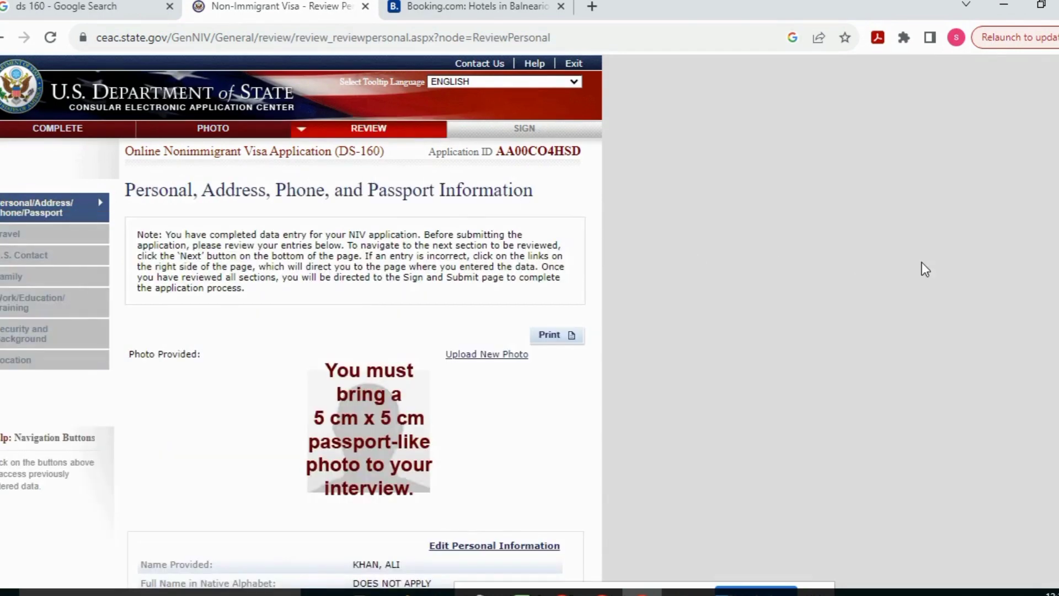
scroll(353, 320, down, 15)
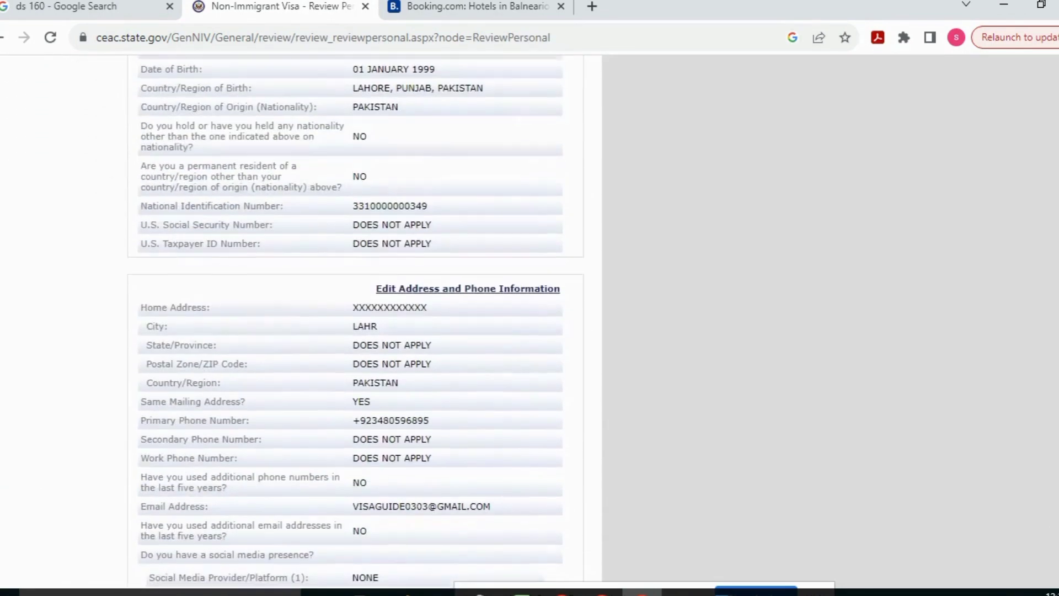
scroll(353, 319, down, 3)
scroll(353, 320, up, 13)
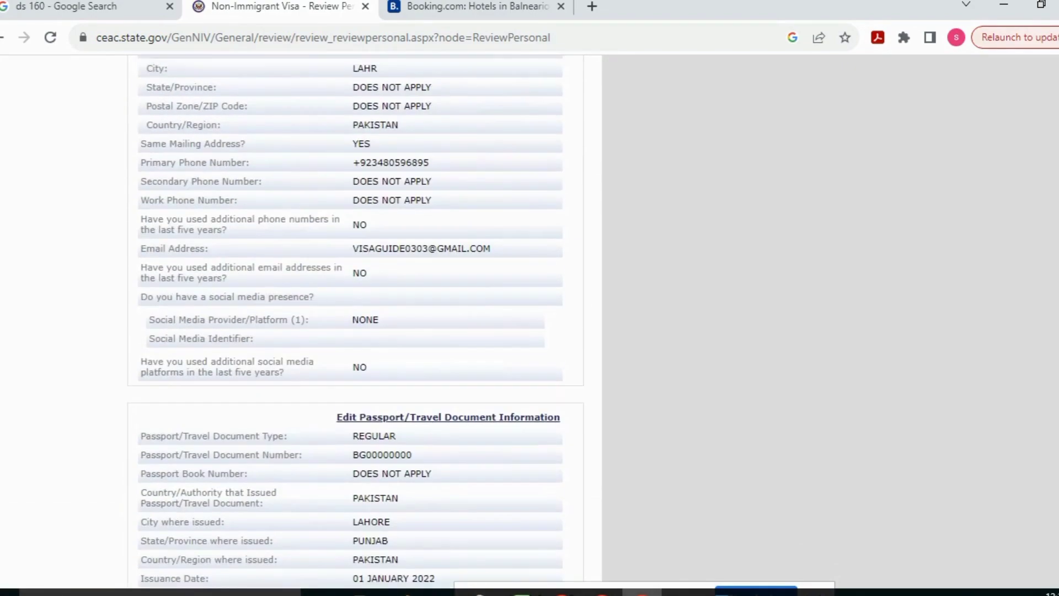
scroll(353, 320, up, 6)
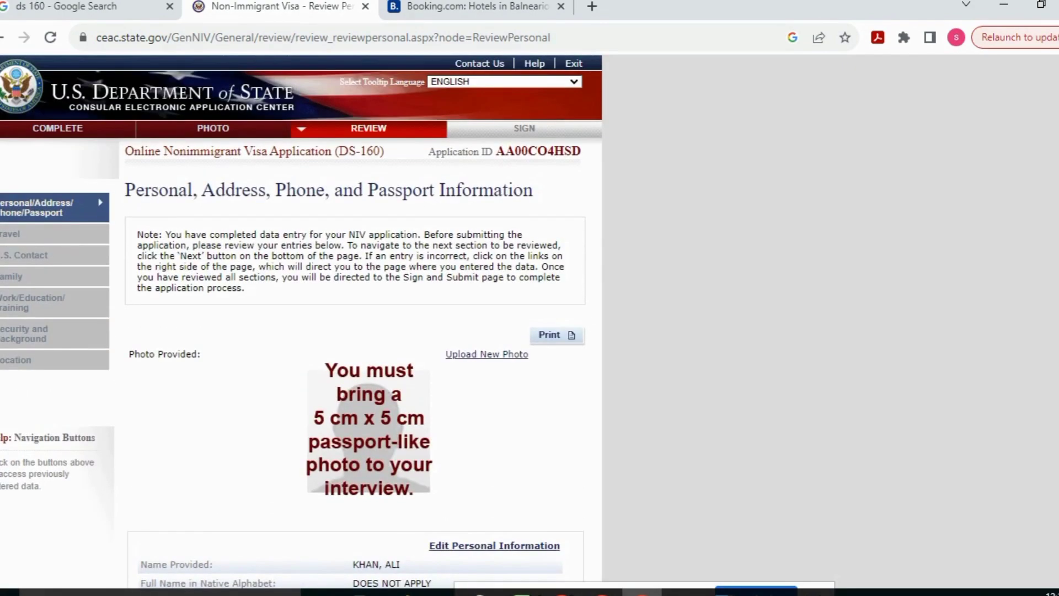
scroll(353, 320, down, 18)
scroll(353, 320, up, 18)
click(570, 334)
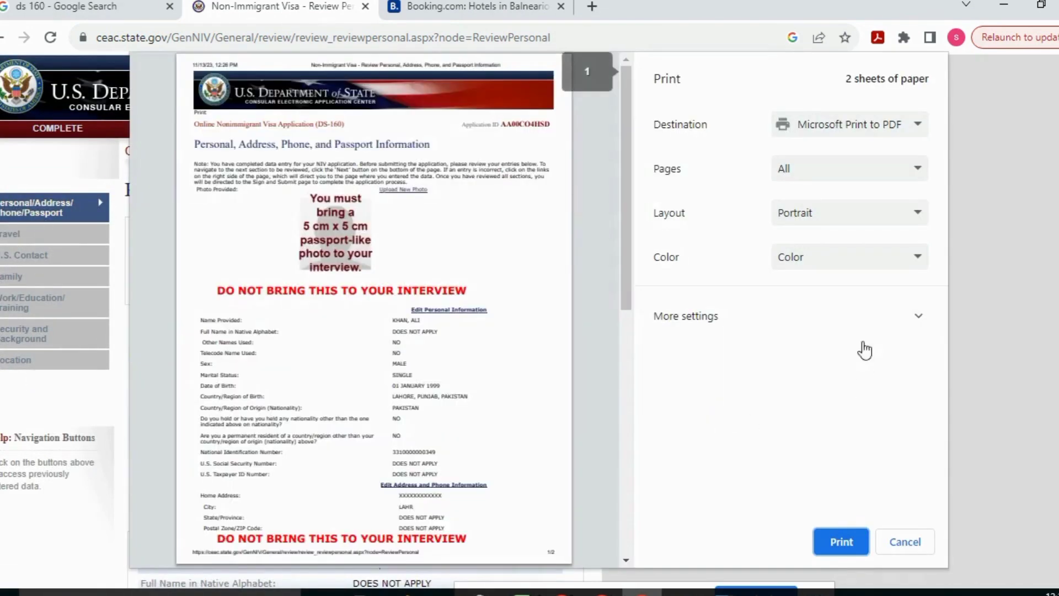
click(892, 132)
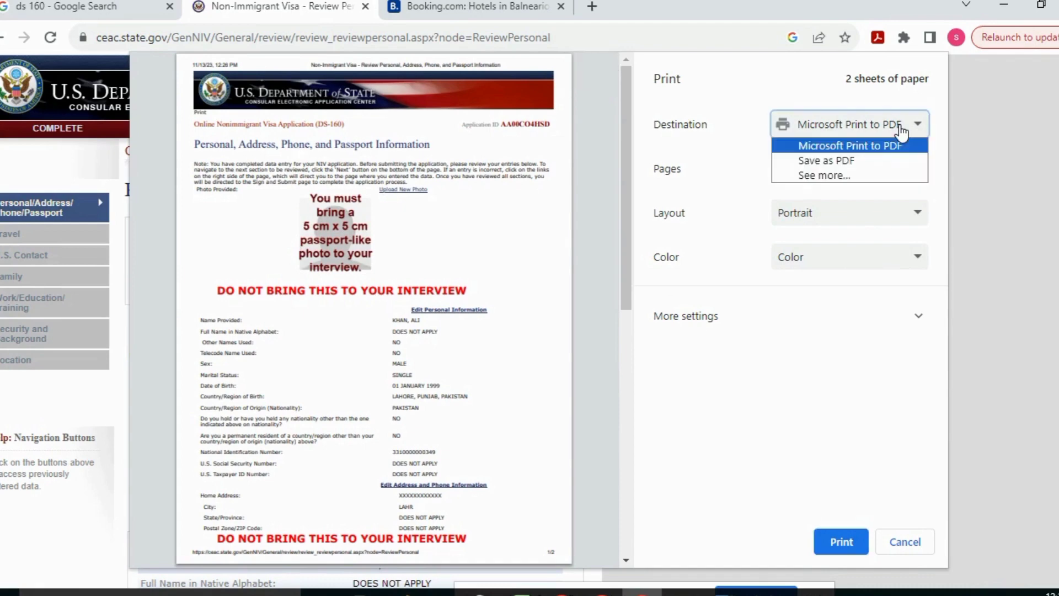
click(856, 160)
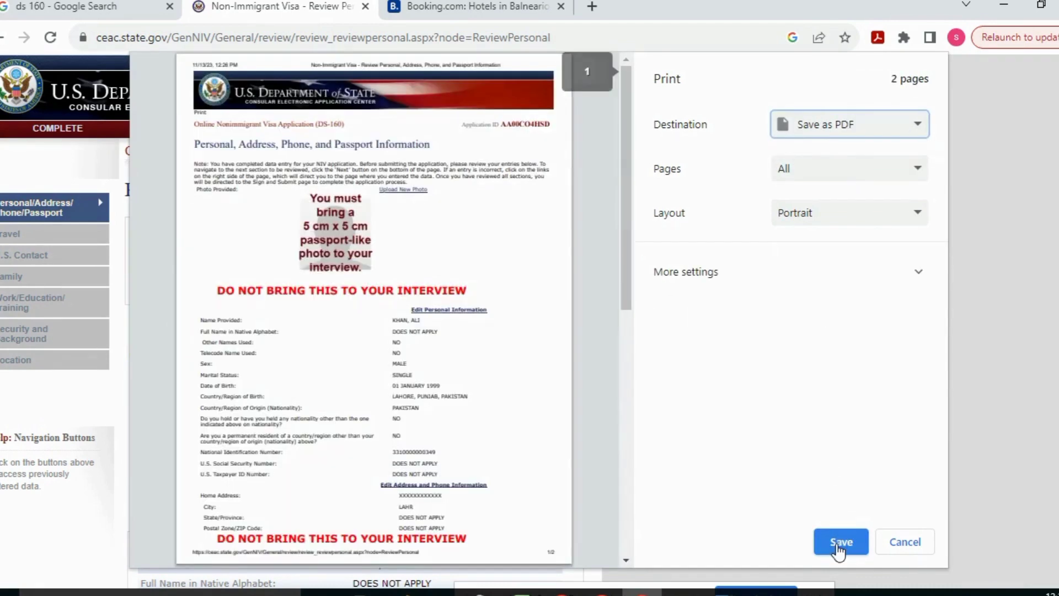
click(838, 542)
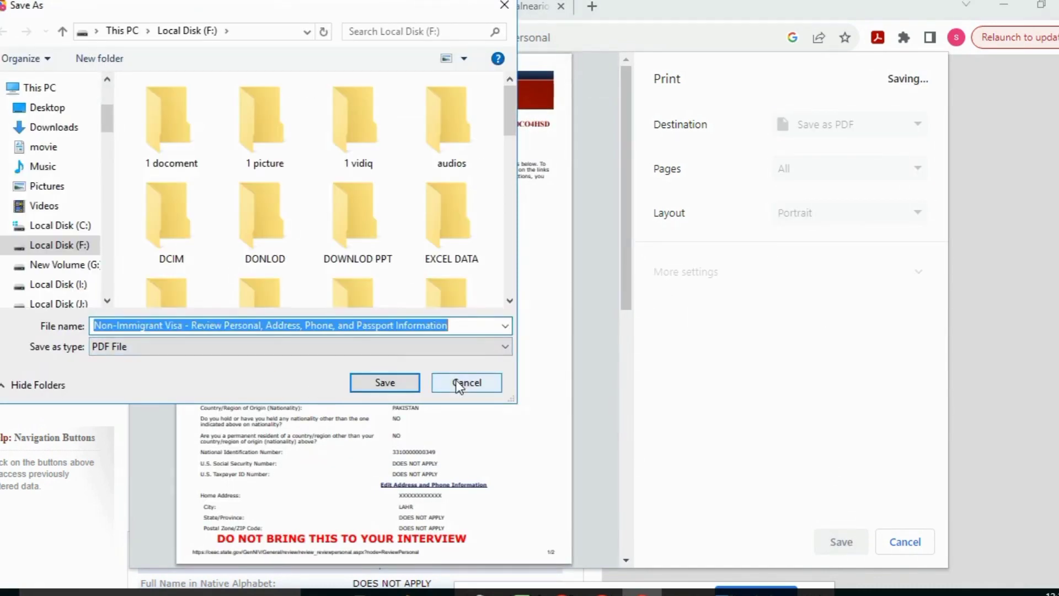
click(458, 381)
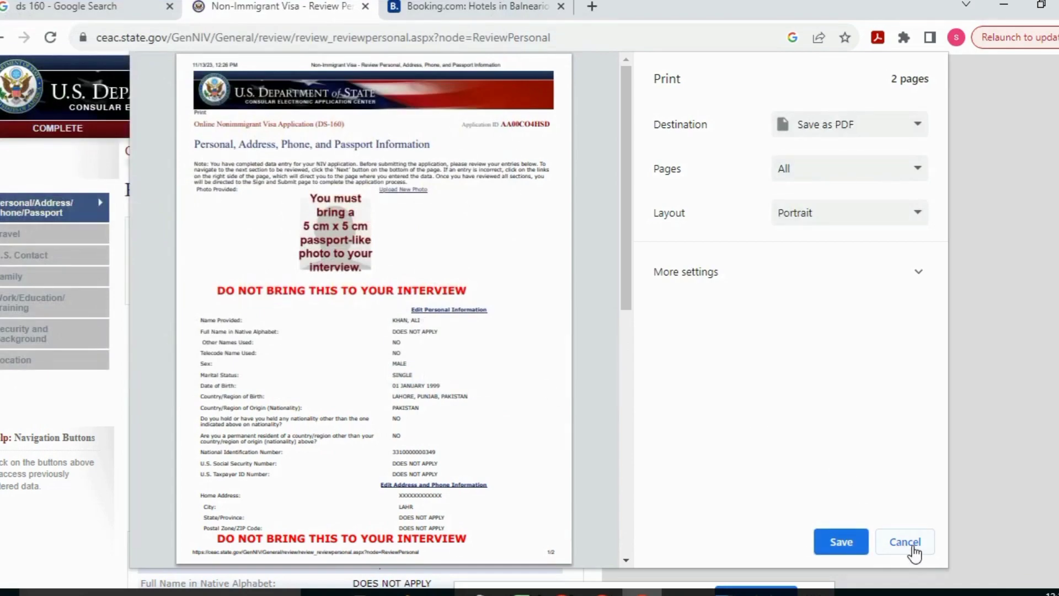
click(909, 546)
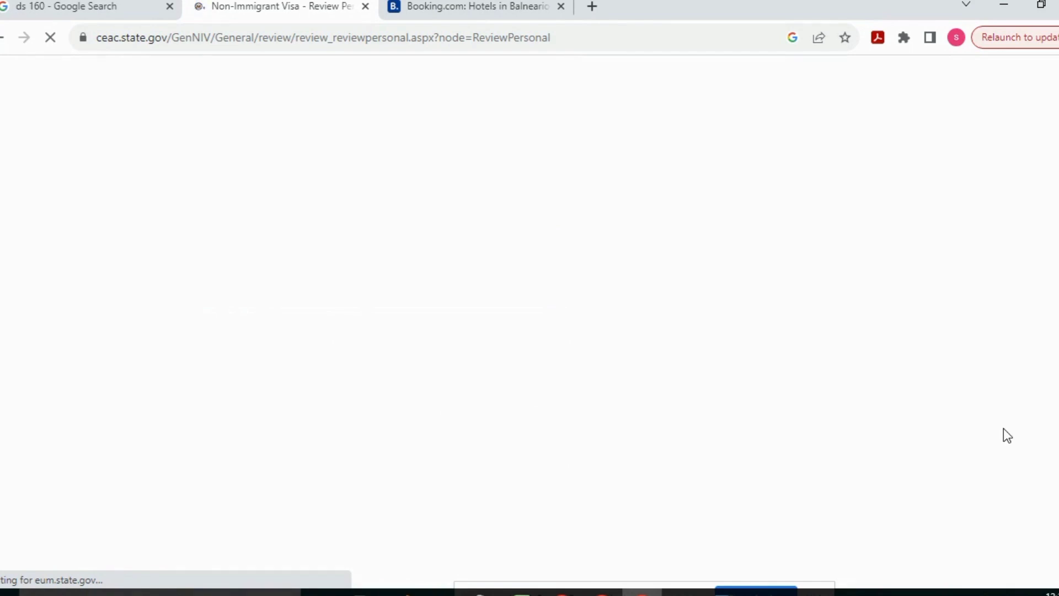
Go from the bottom of the passport review page on to Next: Travel
scroll(589, 500, down, 20)
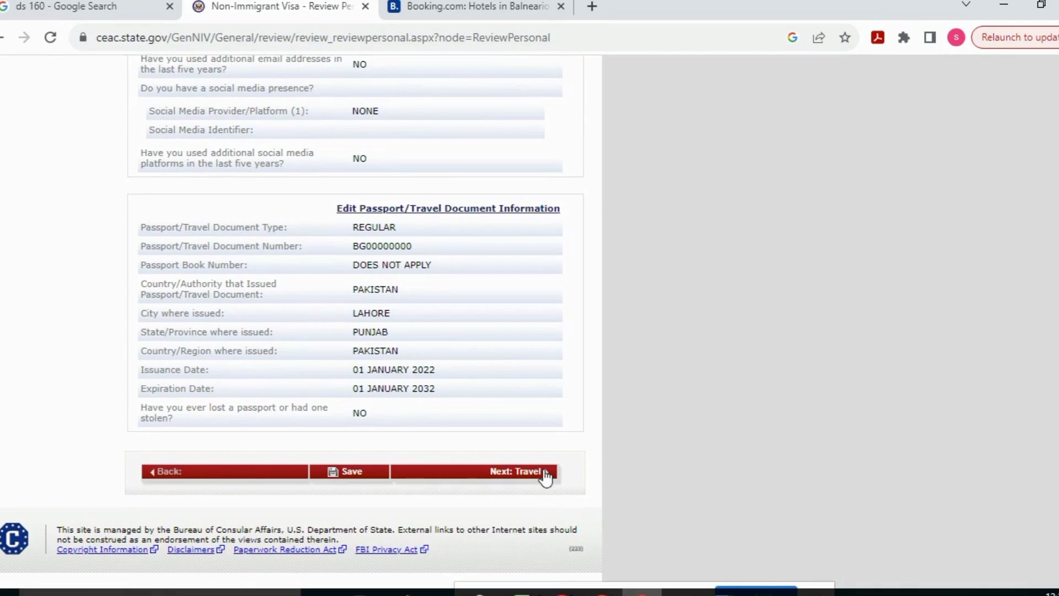
click(544, 475)
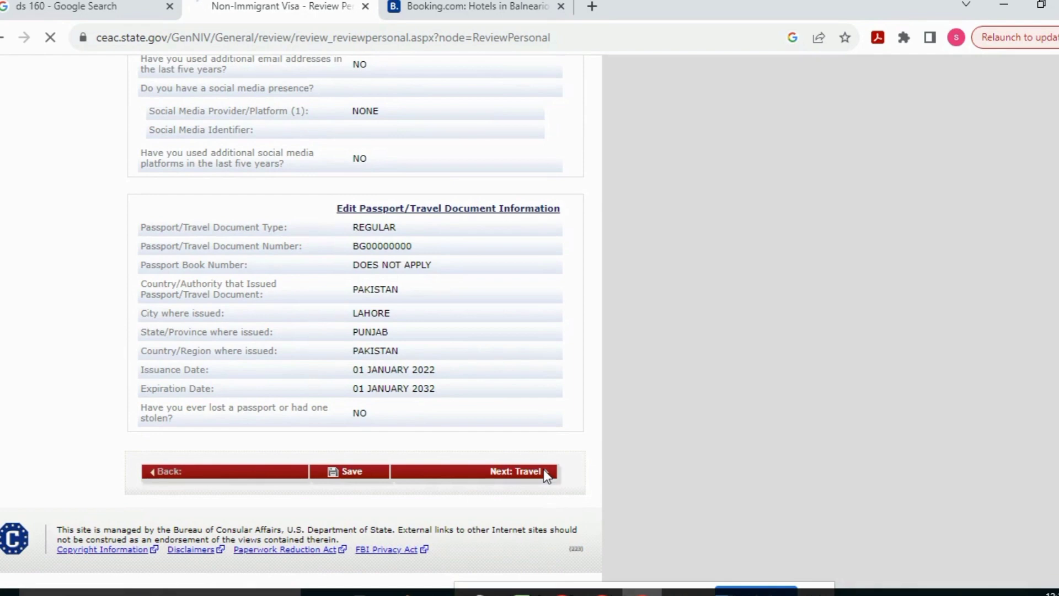